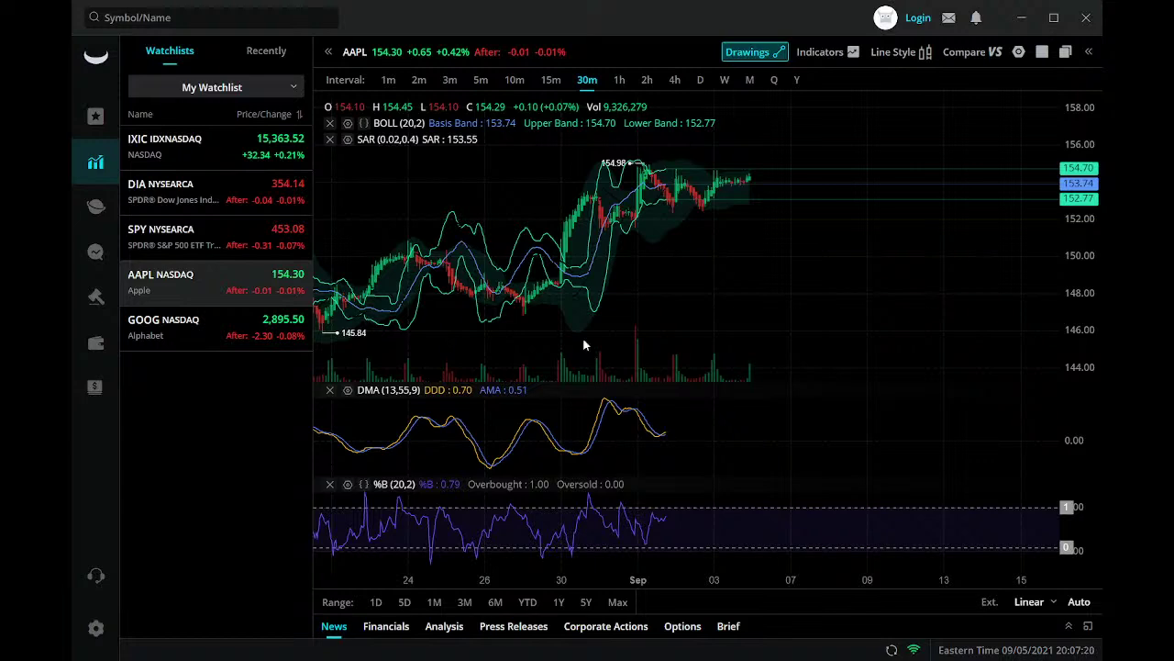
Zoom the AAPL 30-minute chart and pan it back through August to mid-July prices
scroll(585, 345, "down", 5)
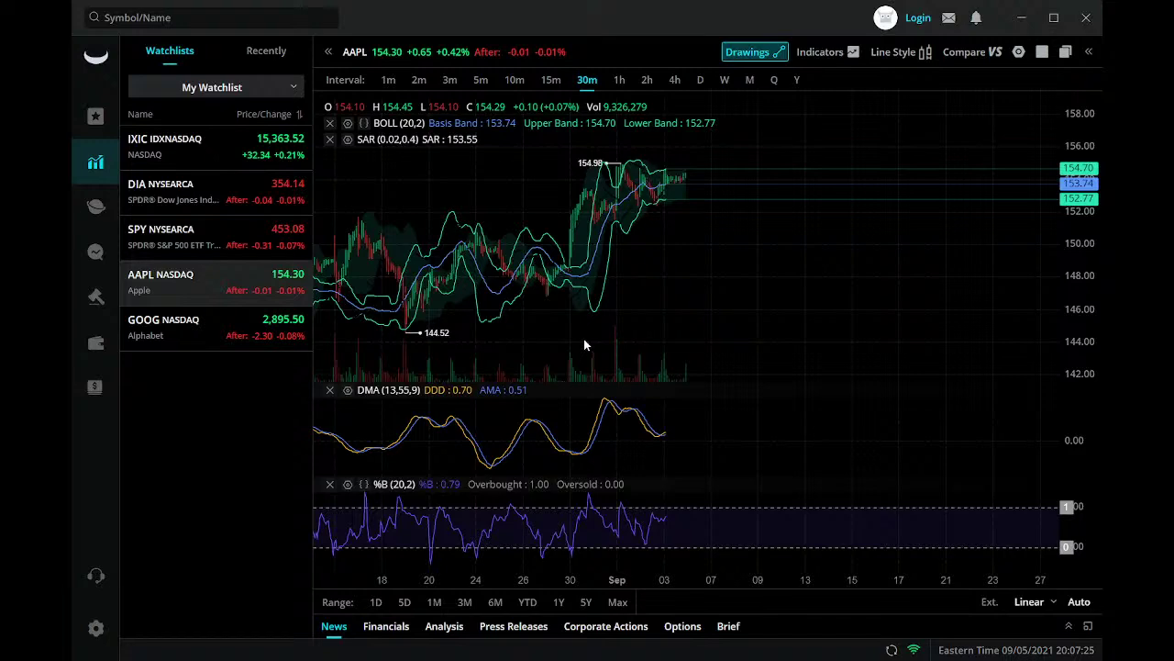
scroll(571, 225, "up", 5)
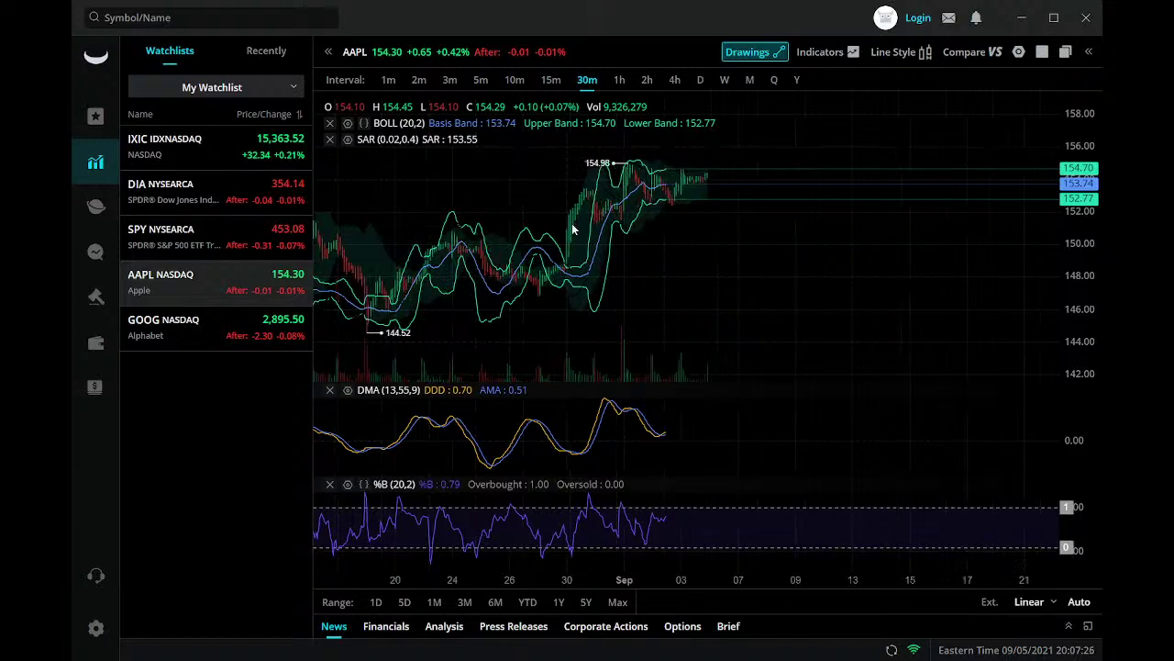
scroll(571, 230, "up", 5)
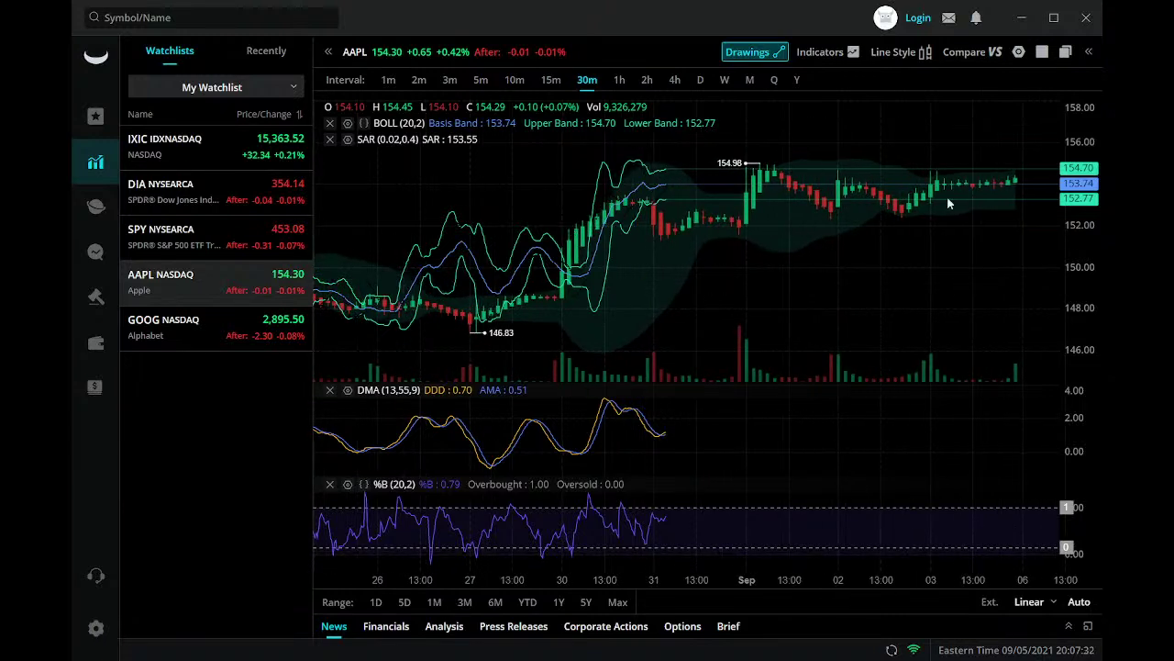
scroll(577, 247, "down", 4)
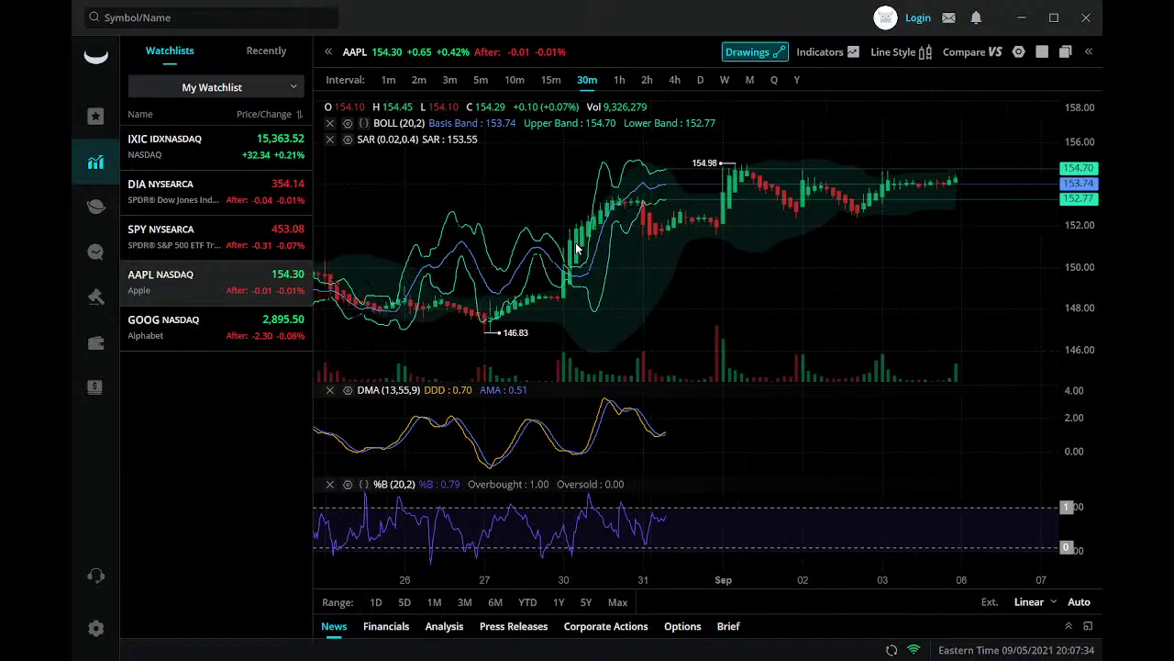
left_click_drag(629, 256, 809, 240)
left_click_drag(602, 234, 812, 238)
left_click_drag(623, 269, 787, 290)
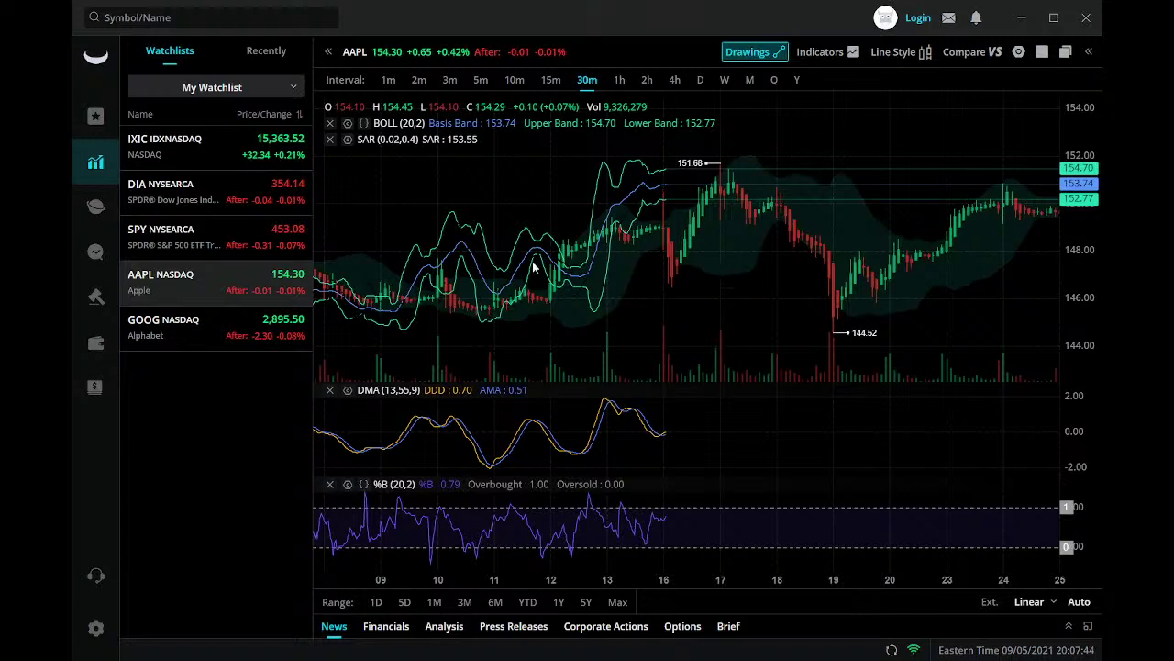
left_click_drag(460, 318, 746, 332)
left_click_drag(485, 322, 817, 333)
left_click_drag(434, 330, 662, 342)
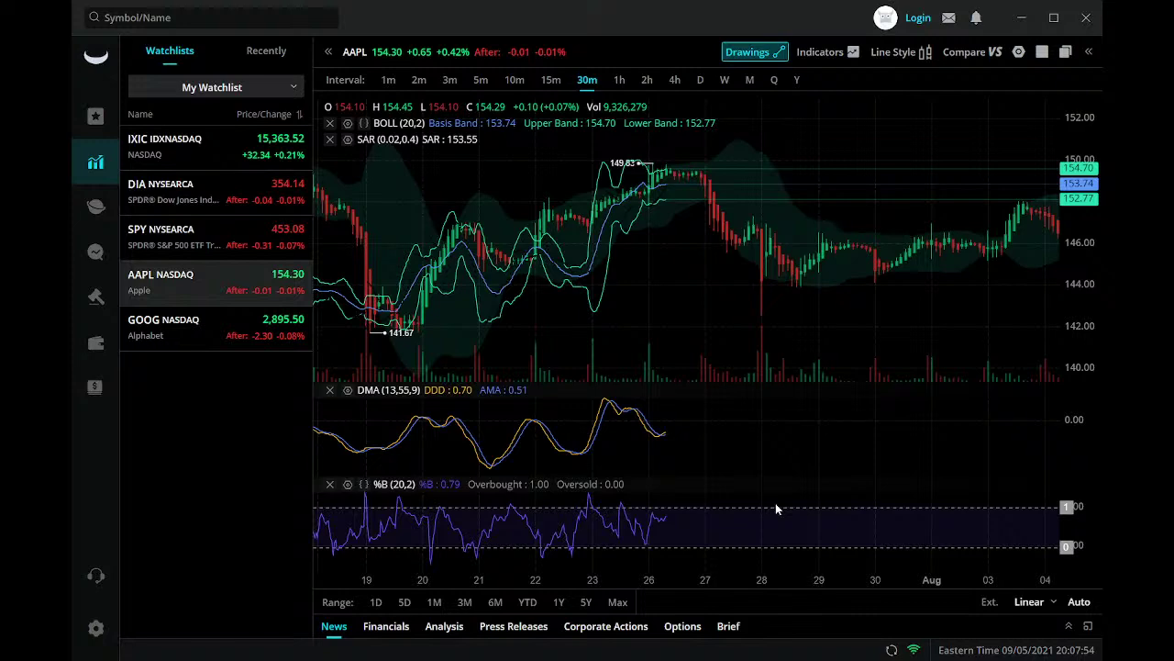
Show AAPL on the 1Y daily range and zoom out
left_click(559, 602)
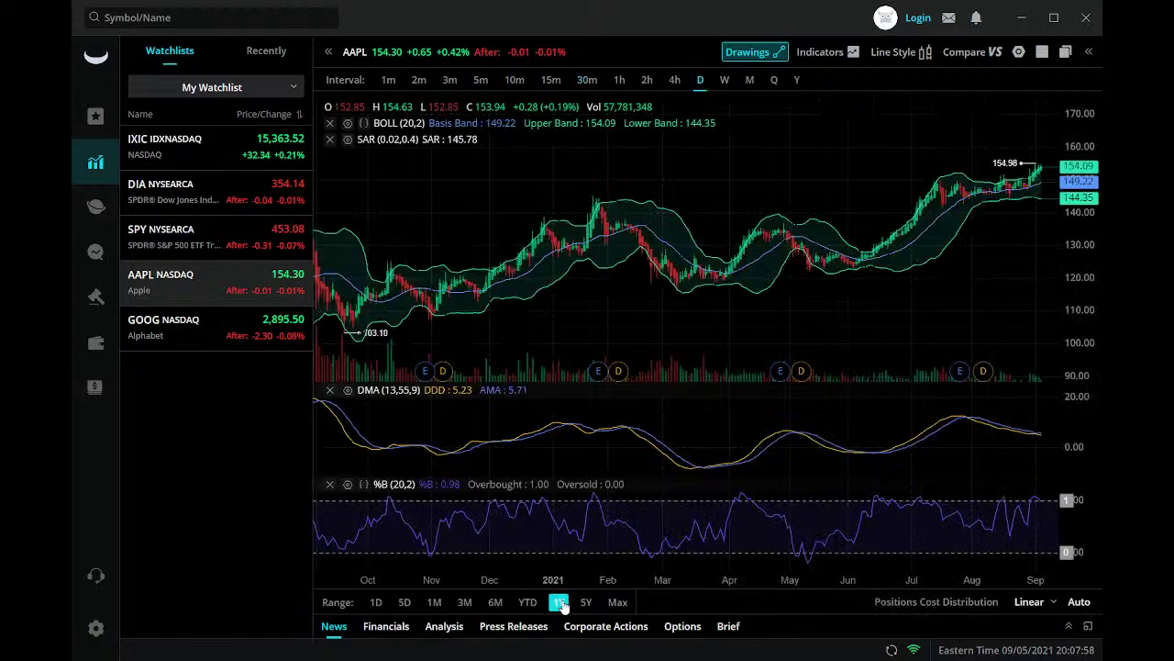
scroll(776, 422, "down", 3)
scroll(812, 433, "down", 2)
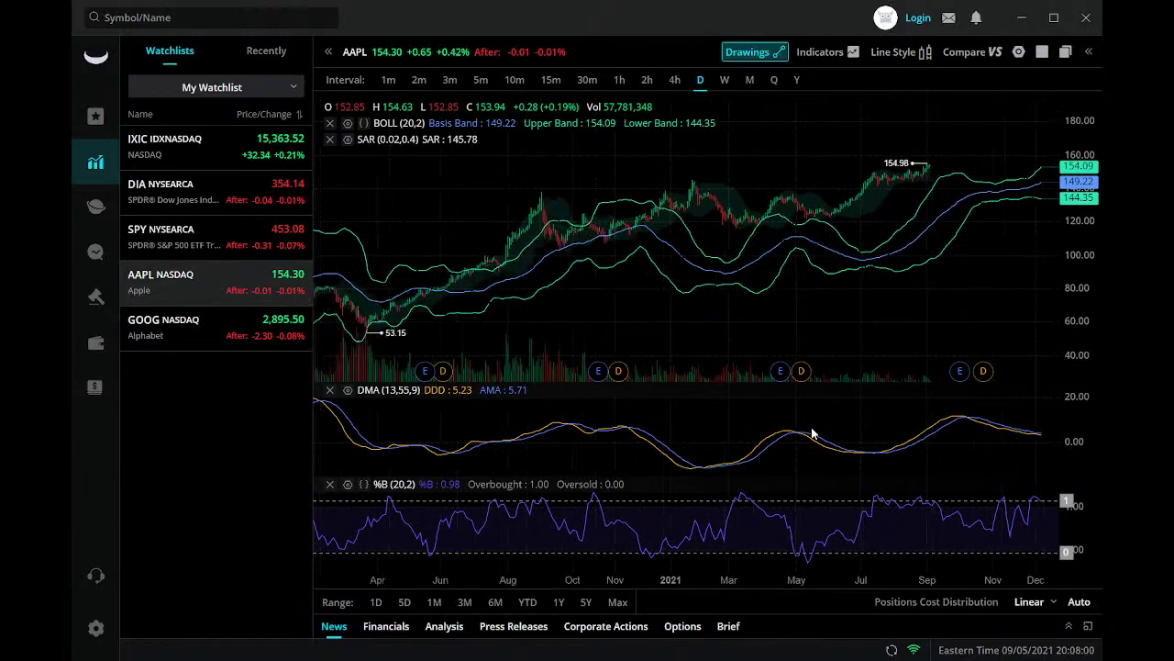
scroll(812, 433, "down", 2)
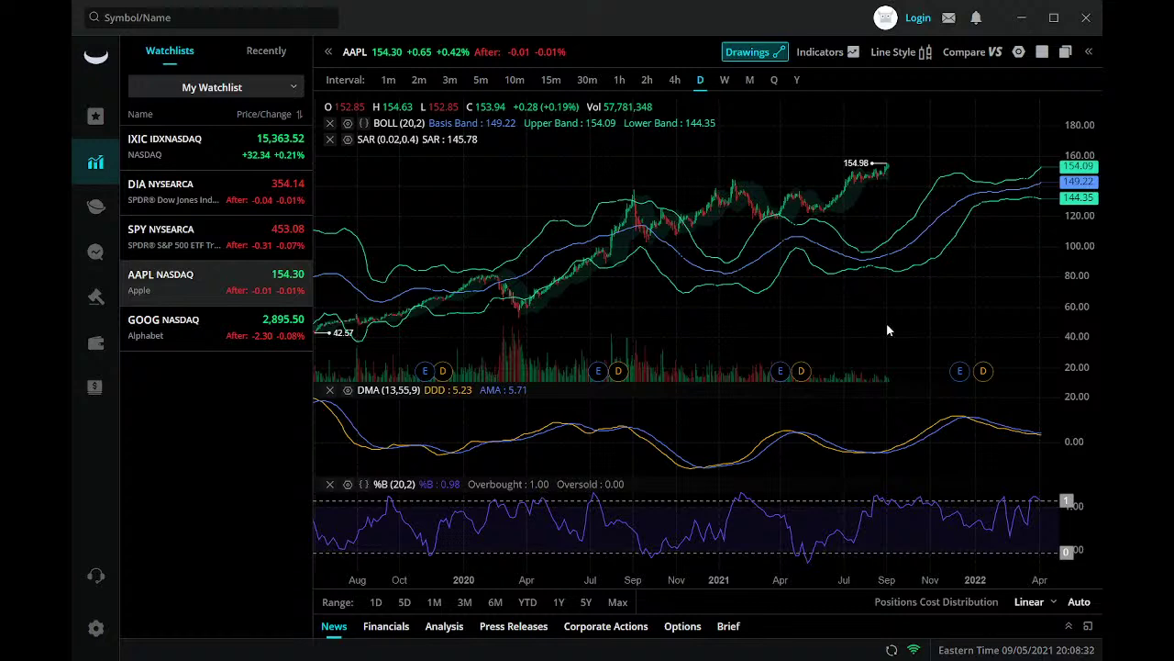
Pan the AAPL daily chart back into 2019–2020 history
scroll(872, 290, "up", 5)
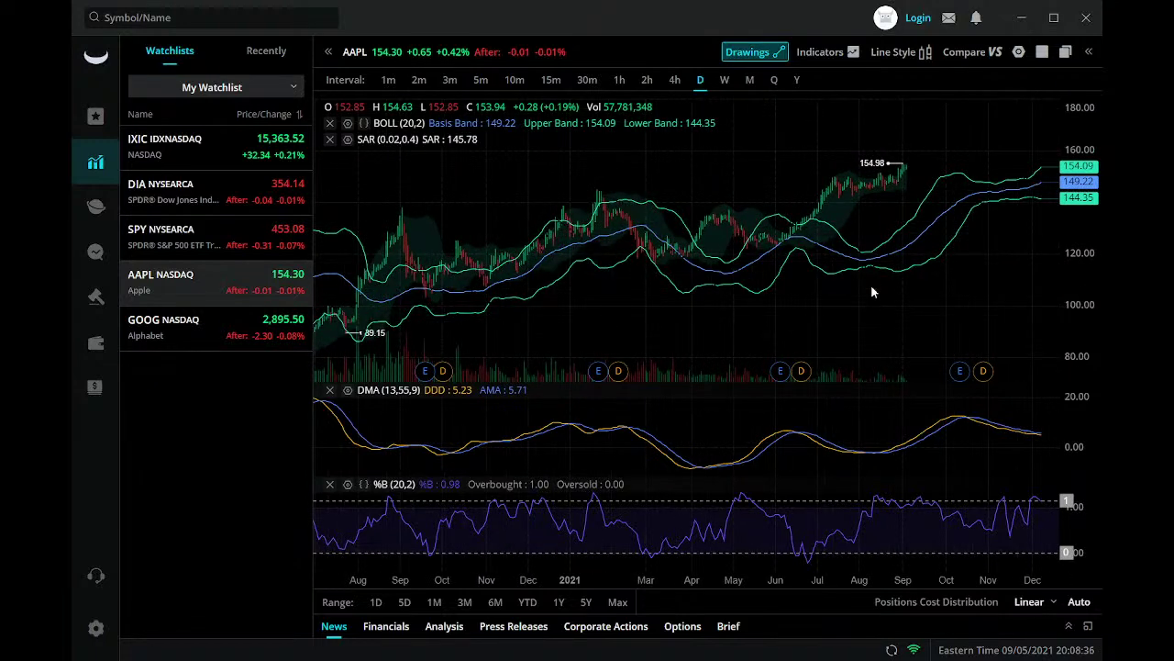
scroll(871, 285, "left", 5)
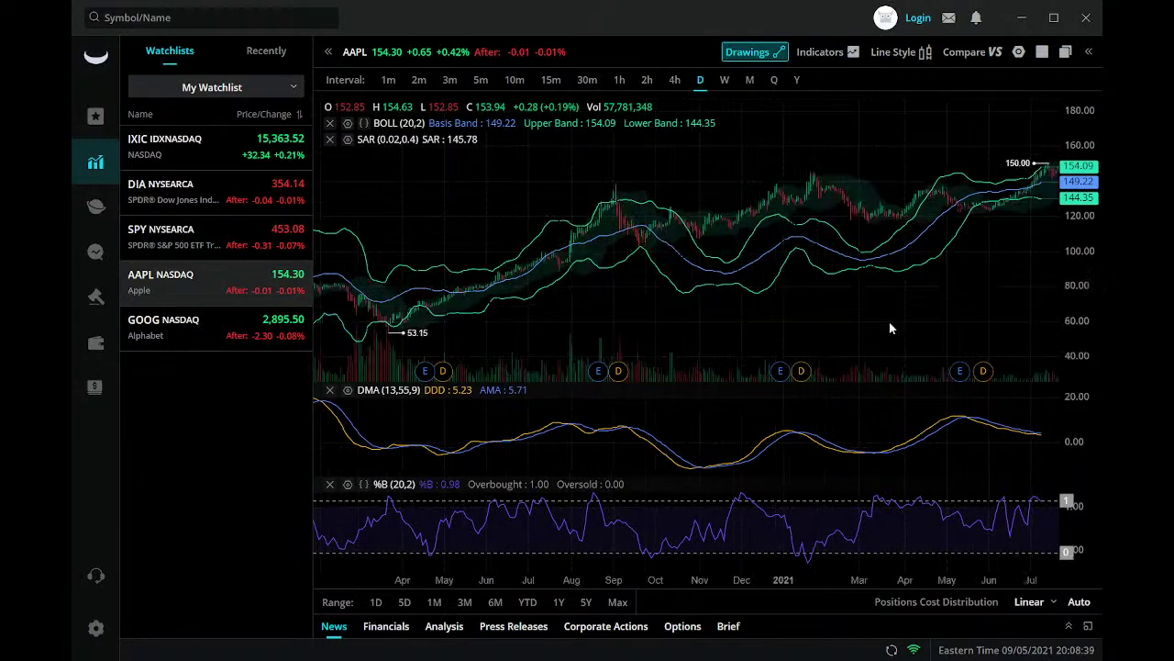
left_click_drag(636, 281, 918, 321)
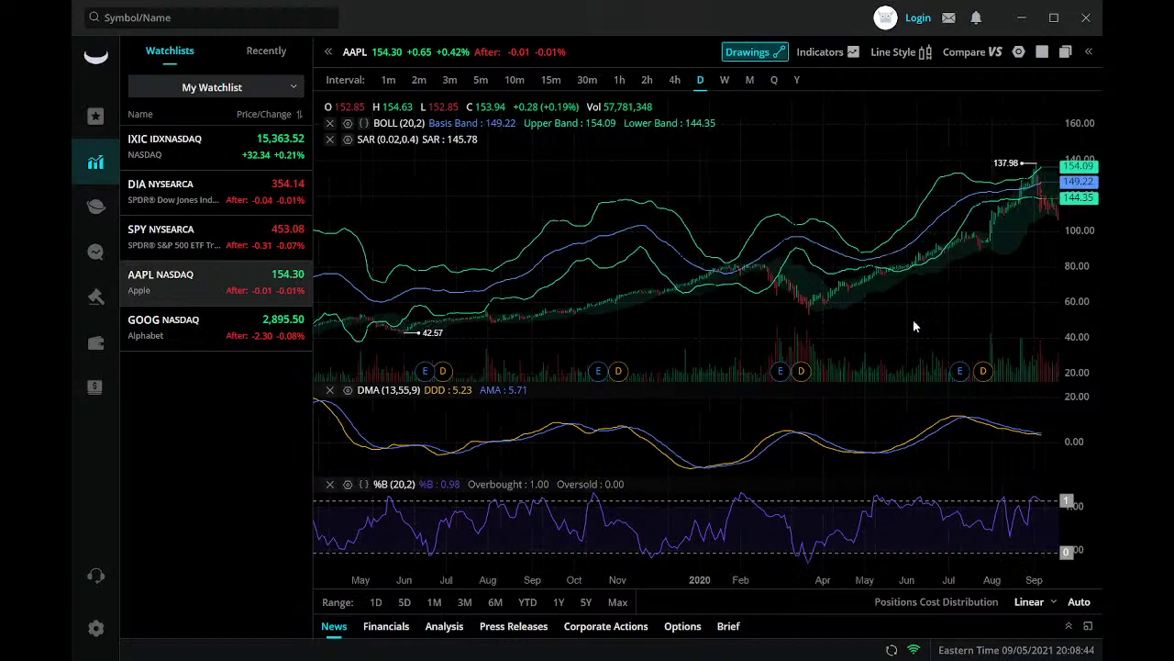
left_click_drag(664, 336, 640, 345)
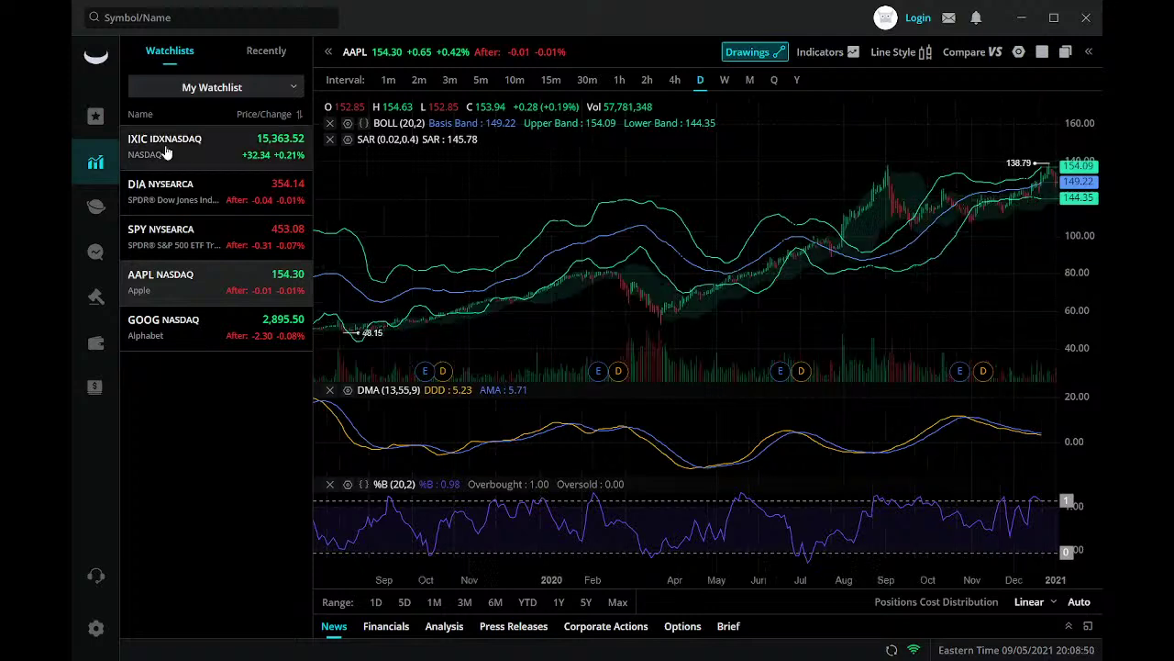
Open DIA, pan toward 2018 prices, and remove the DMA indicator panel
left_click(160, 197)
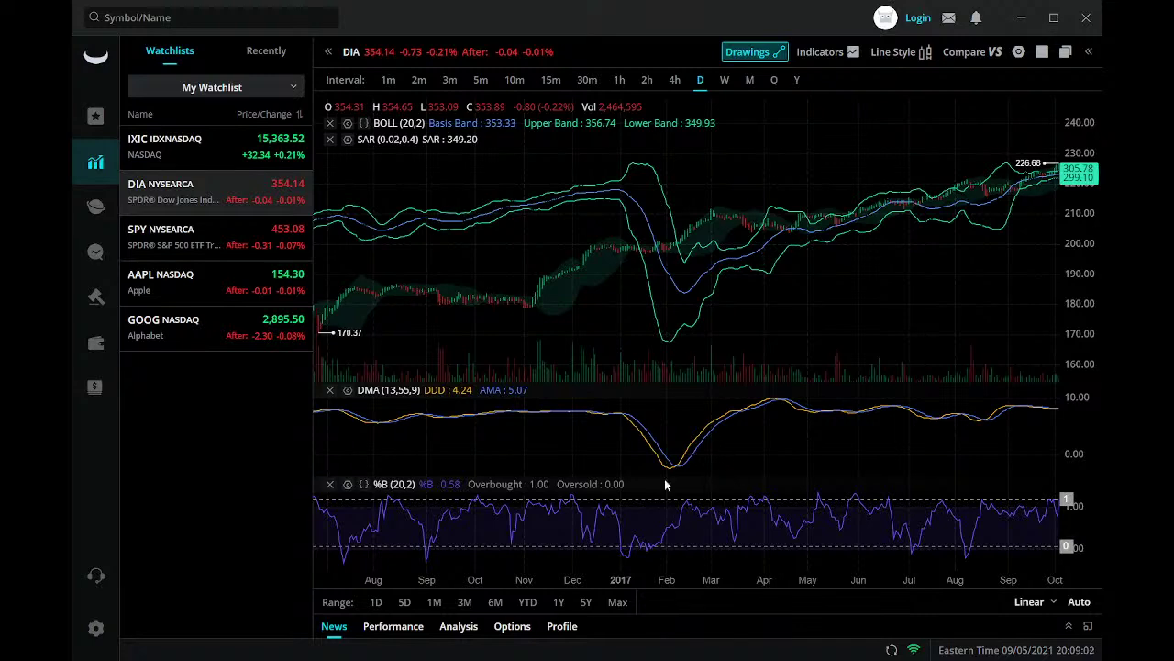
left_click_drag(978, 303, 533, 319)
left_click_drag(877, 350, 565, 319)
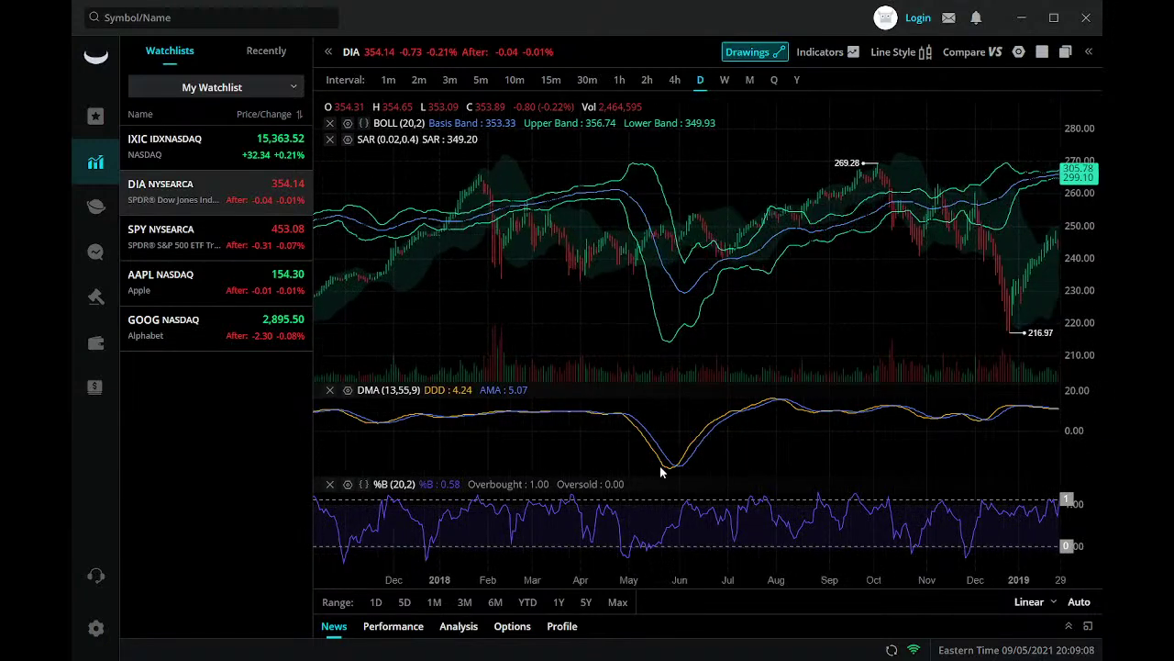
left_click(329, 389)
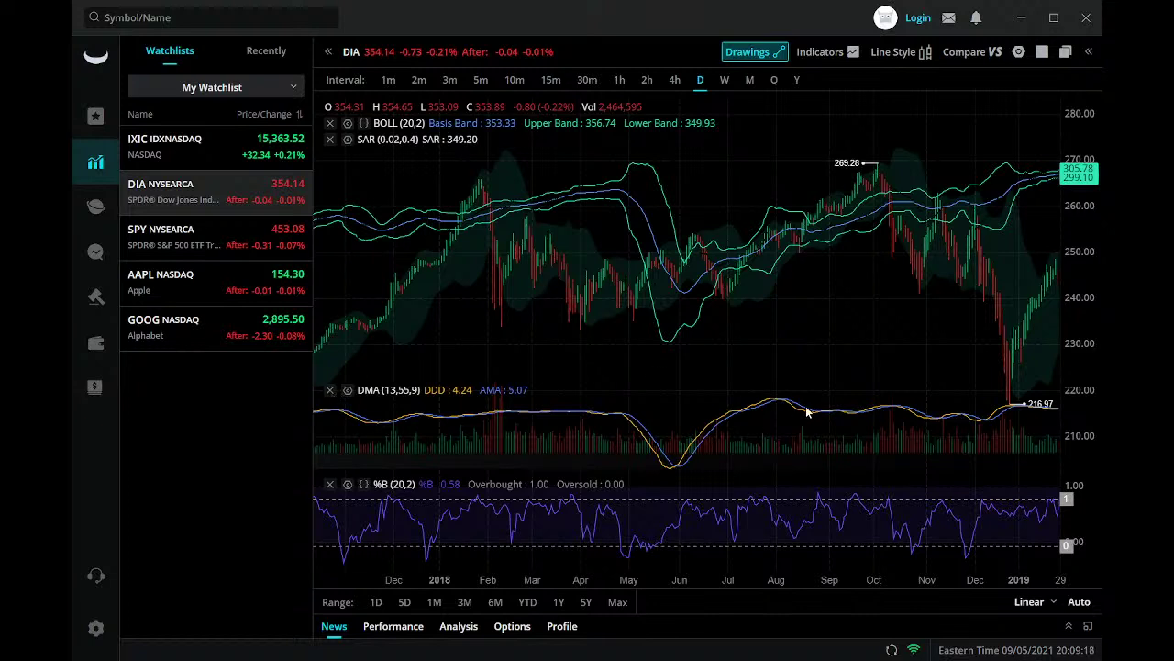
Open the NASDAQ IXIC daily chart and zoom out to 2018–2019 prices
left_click(246, 162)
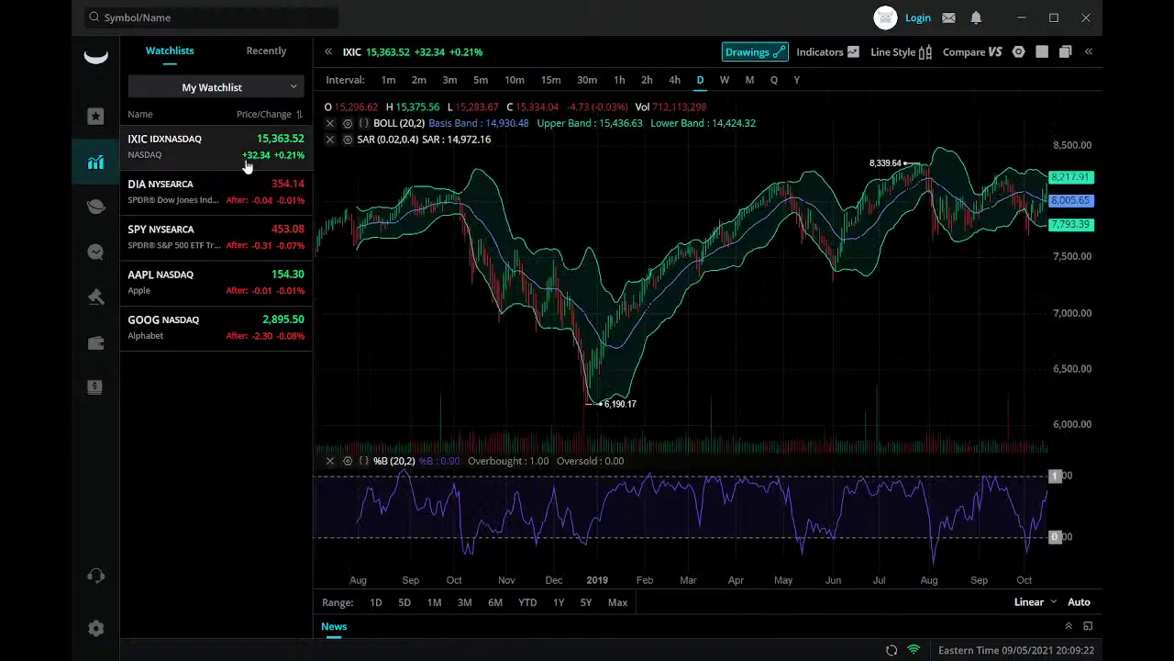
scroll(864, 395, "down", 2)
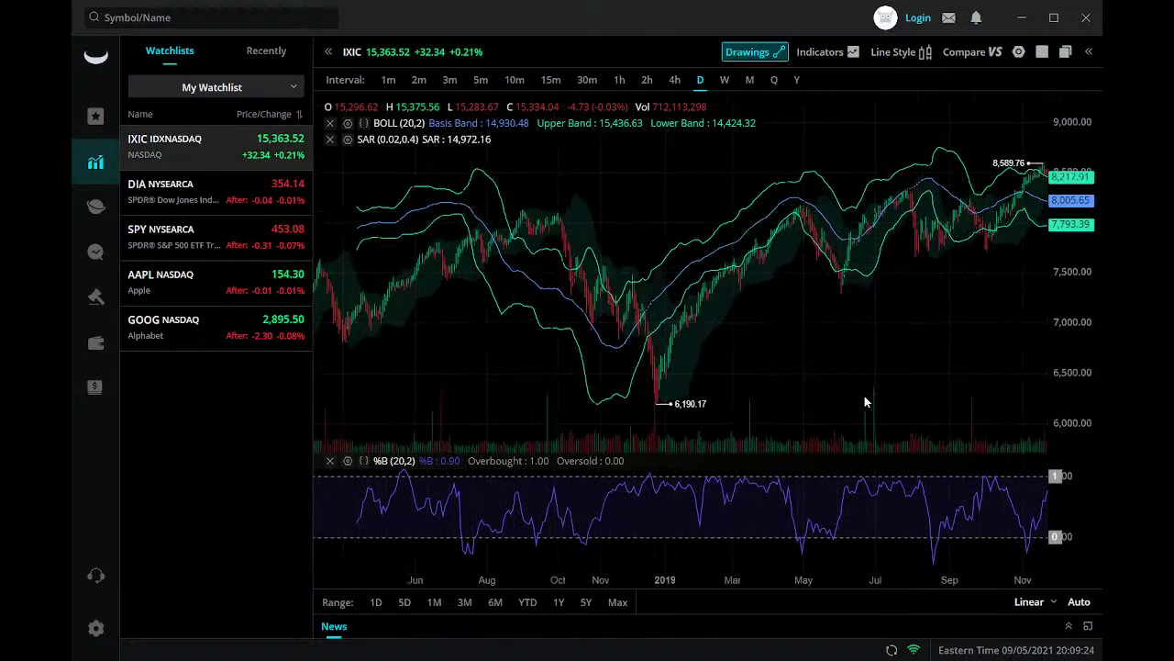
scroll(864, 399, "down", 1)
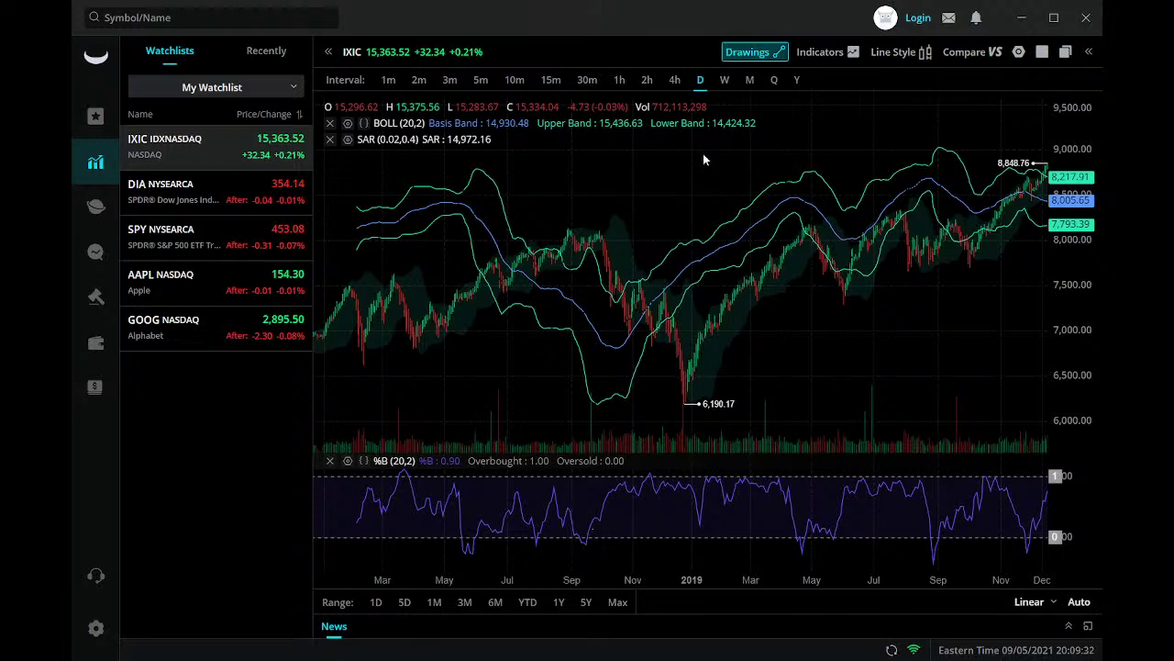
Add the STDV indicator from the All Indicators list to the IXIC chart
left_click(815, 57)
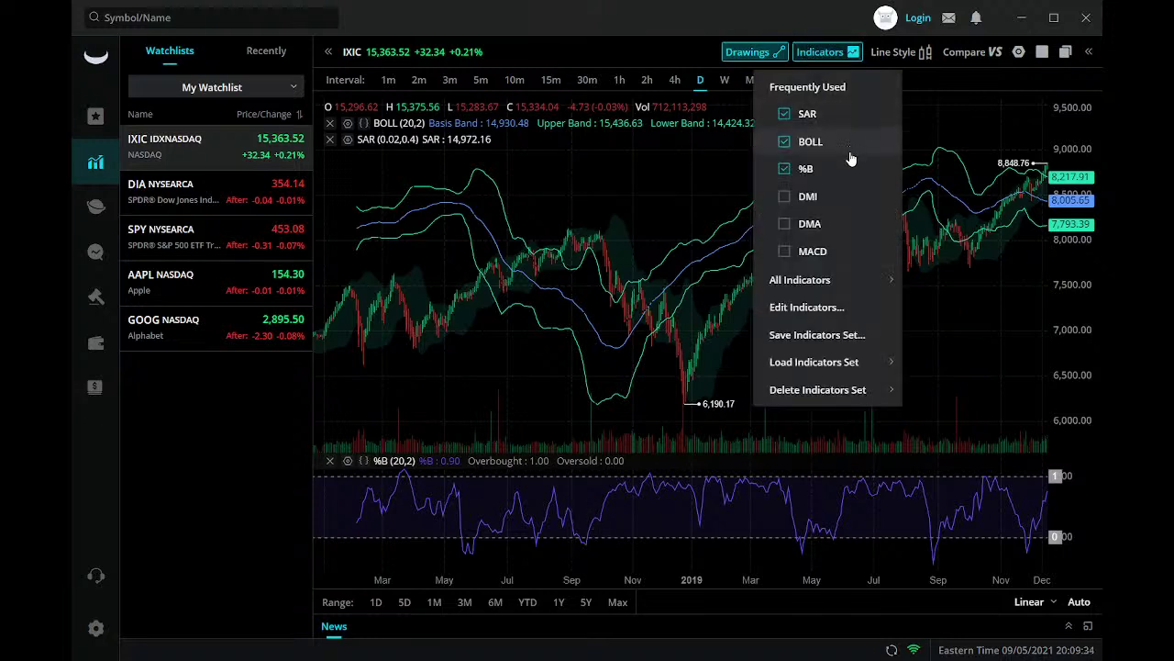
mouse_move(836, 375)
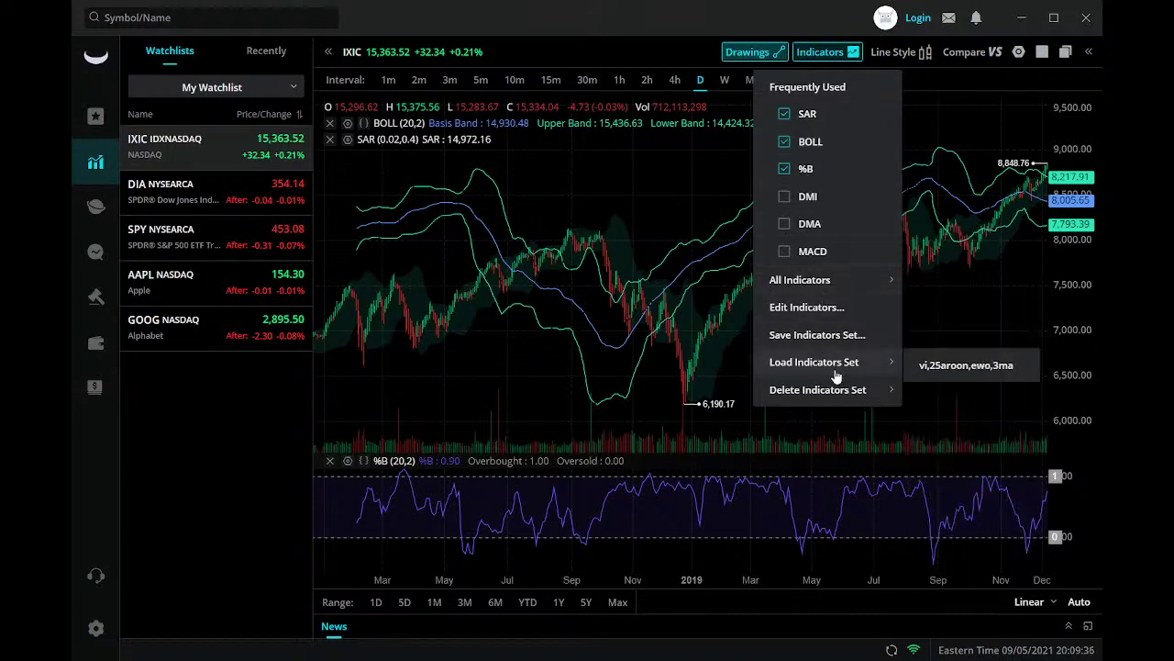
mouse_move(877, 280)
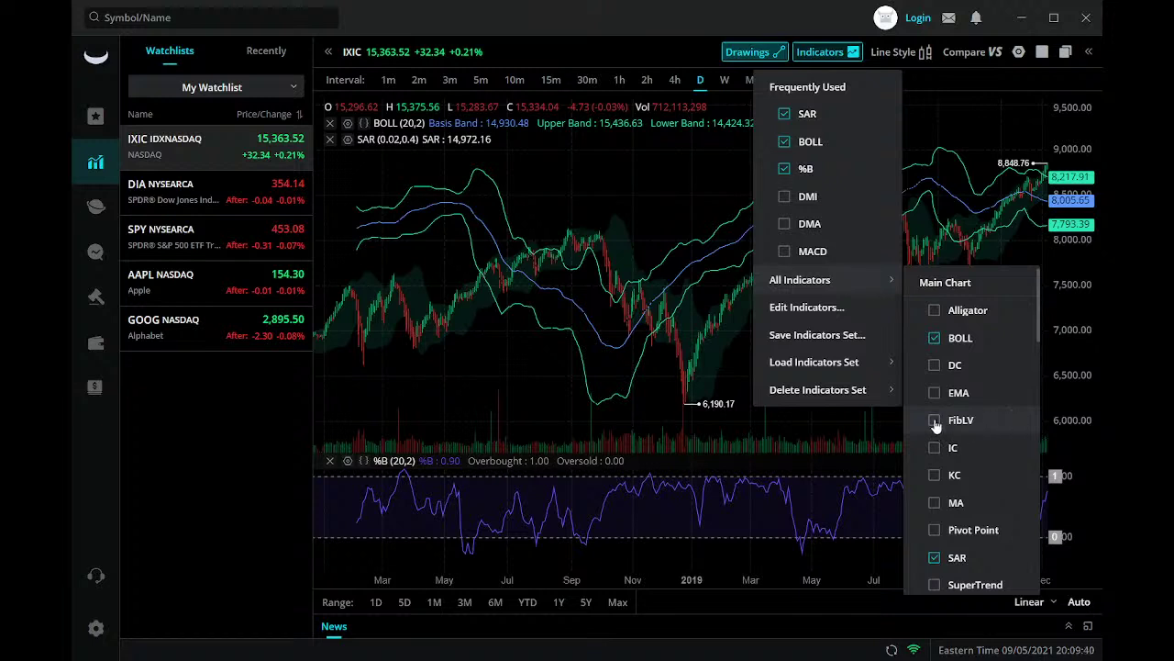
scroll(945, 440, "down", 3)
scroll(965, 465, "down", 6)
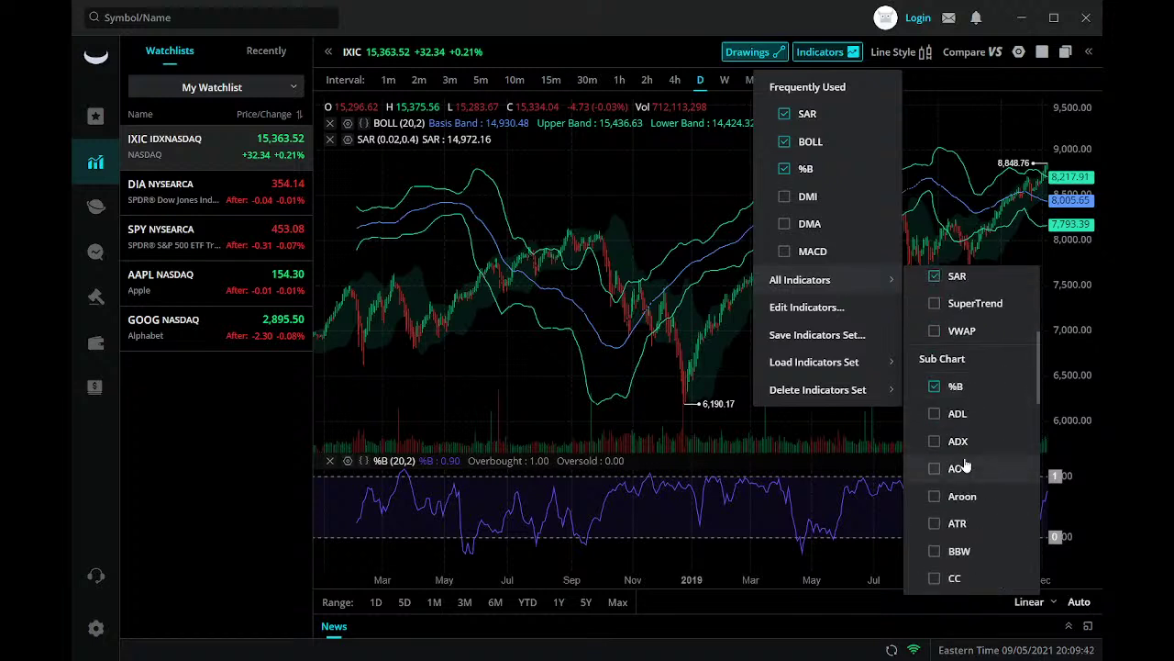
scroll(965, 466, "down", 2)
scroll(965, 465, "down", 3)
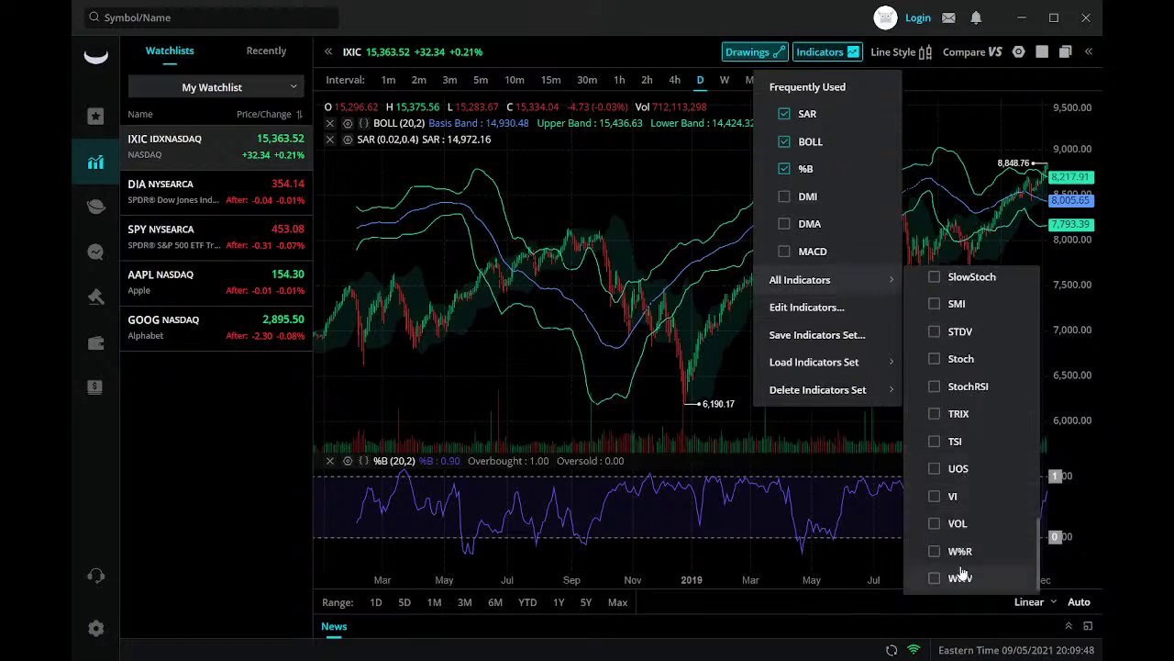
scroll(958, 514, "up", 1)
scroll(958, 515, "up", 1)
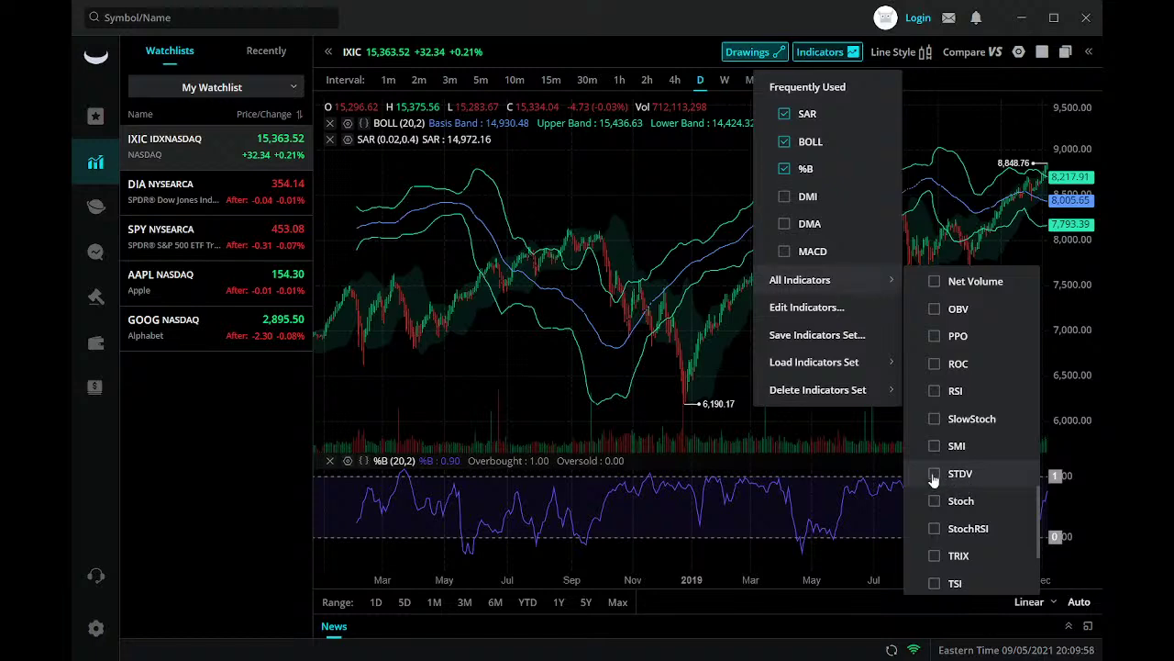
left_click(934, 475)
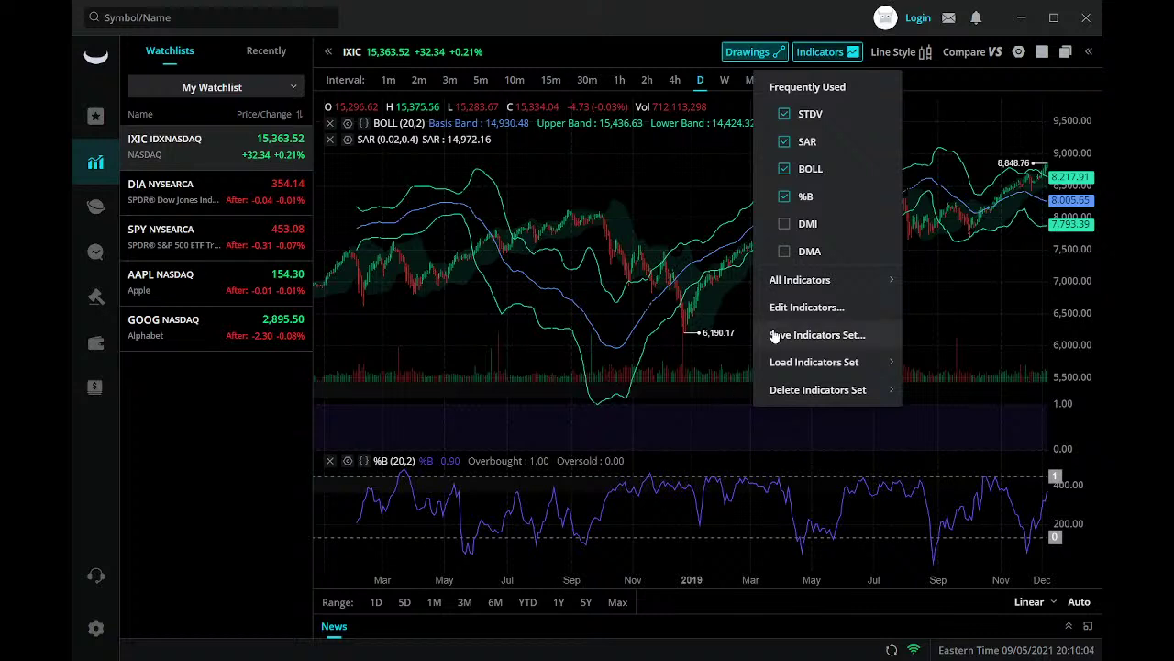
Add the FibLV indicator to the IXIC chart
mouse_move(804, 281)
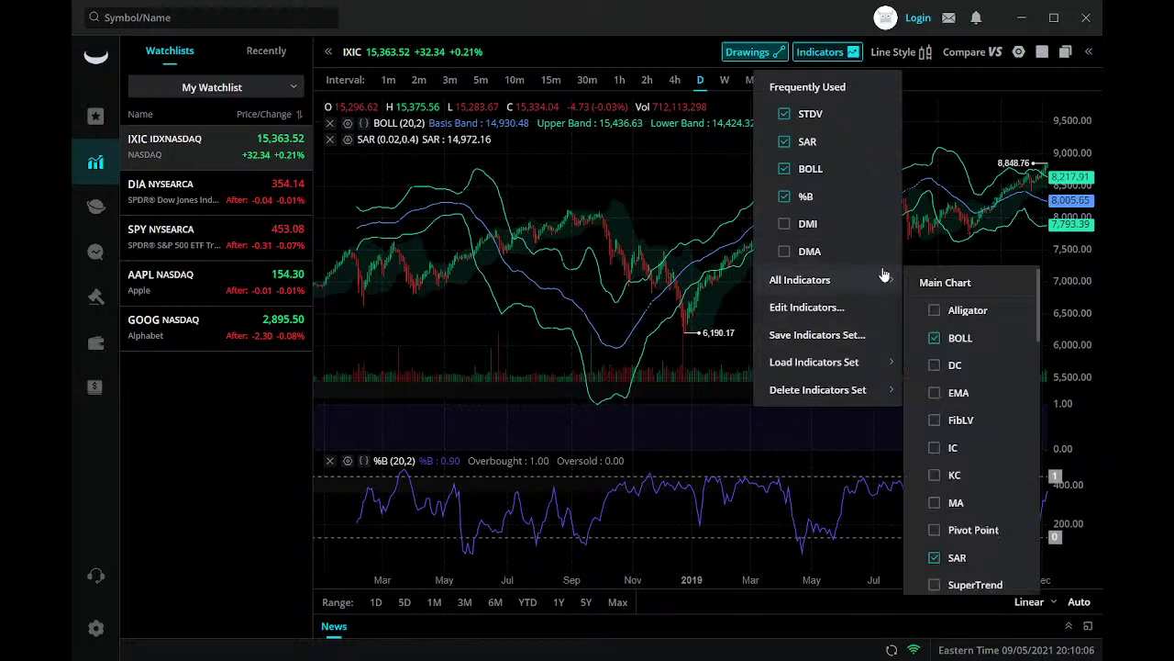
left_click(935, 424)
scroll(945, 484, "down", 3)
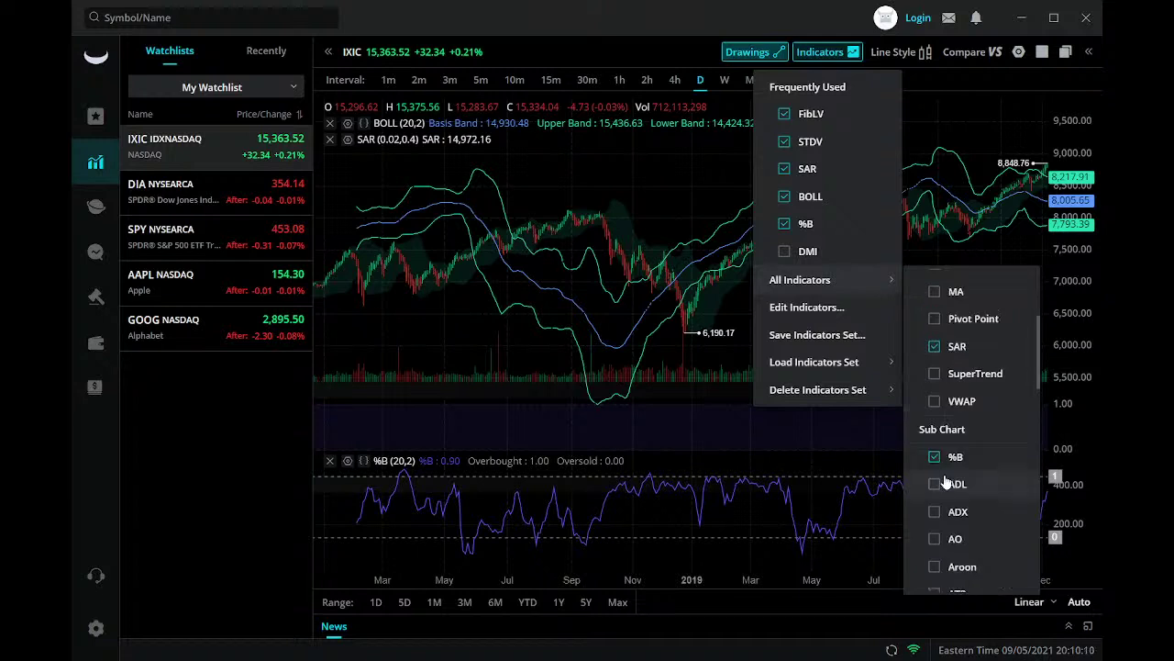
scroll(945, 482, "down", 4)
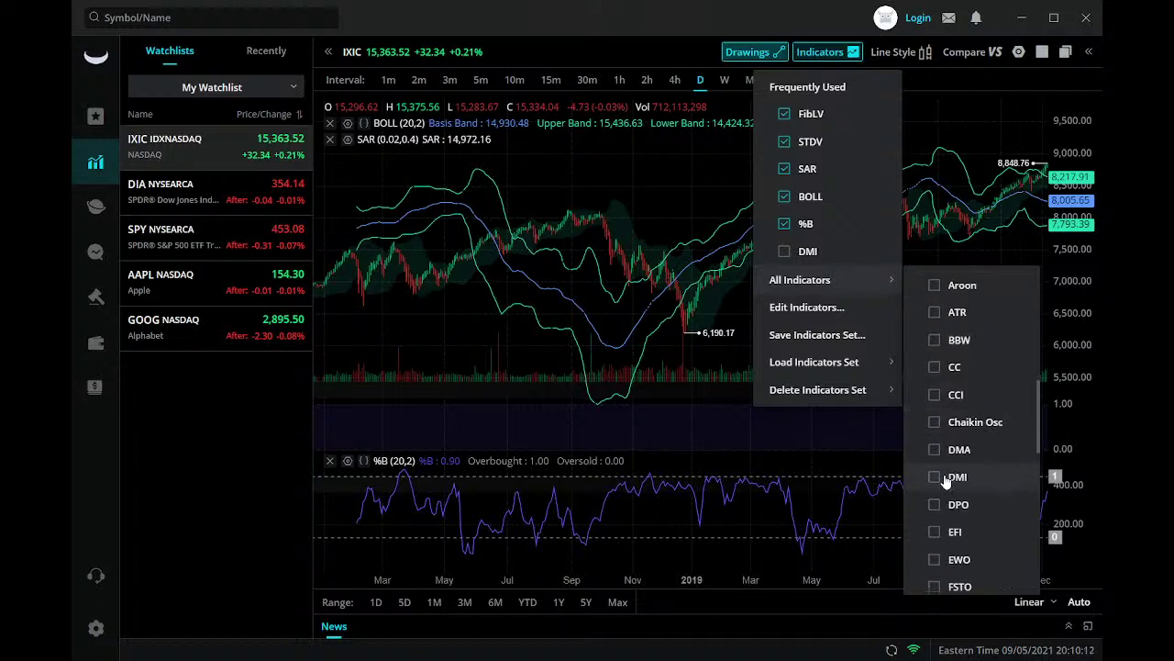
scroll(945, 482, "down", 5)
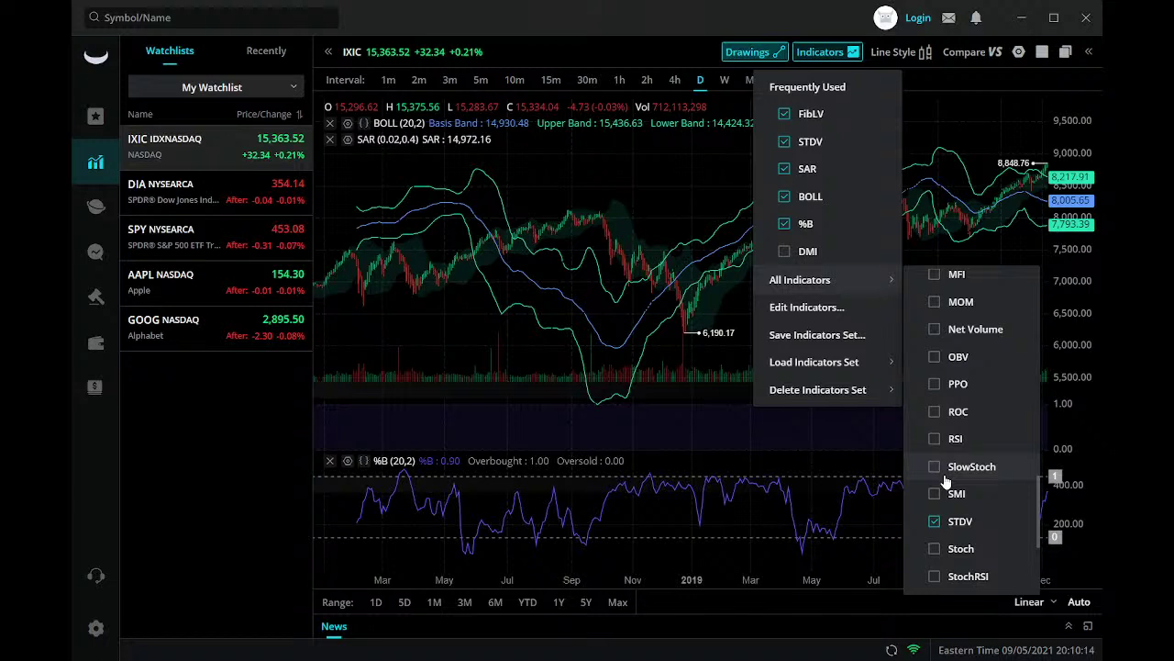
scroll(945, 482, "down", 1)
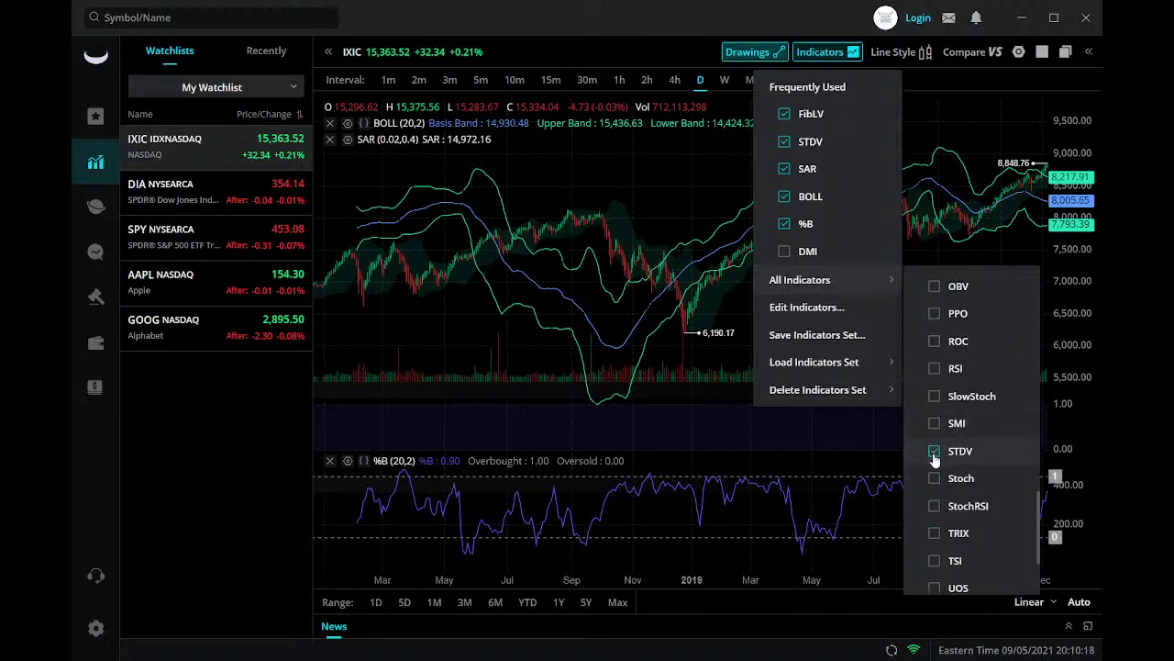
Remove STDV and add Pivot Point as a main chart indicator
left_click(934, 452)
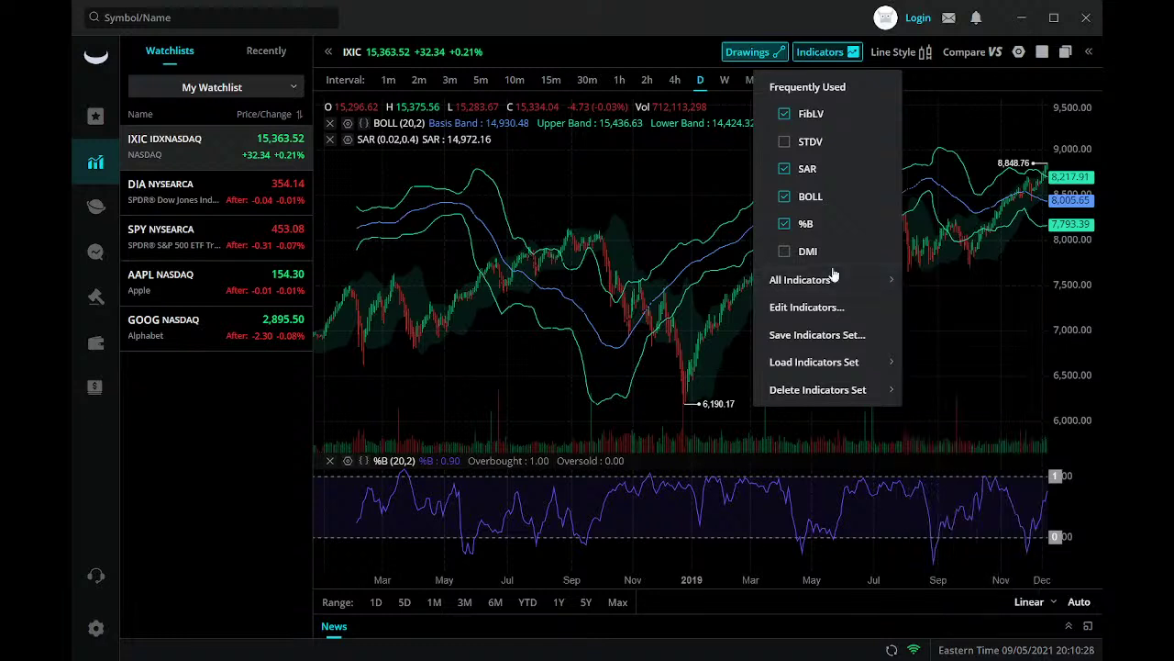
mouse_move(835, 281)
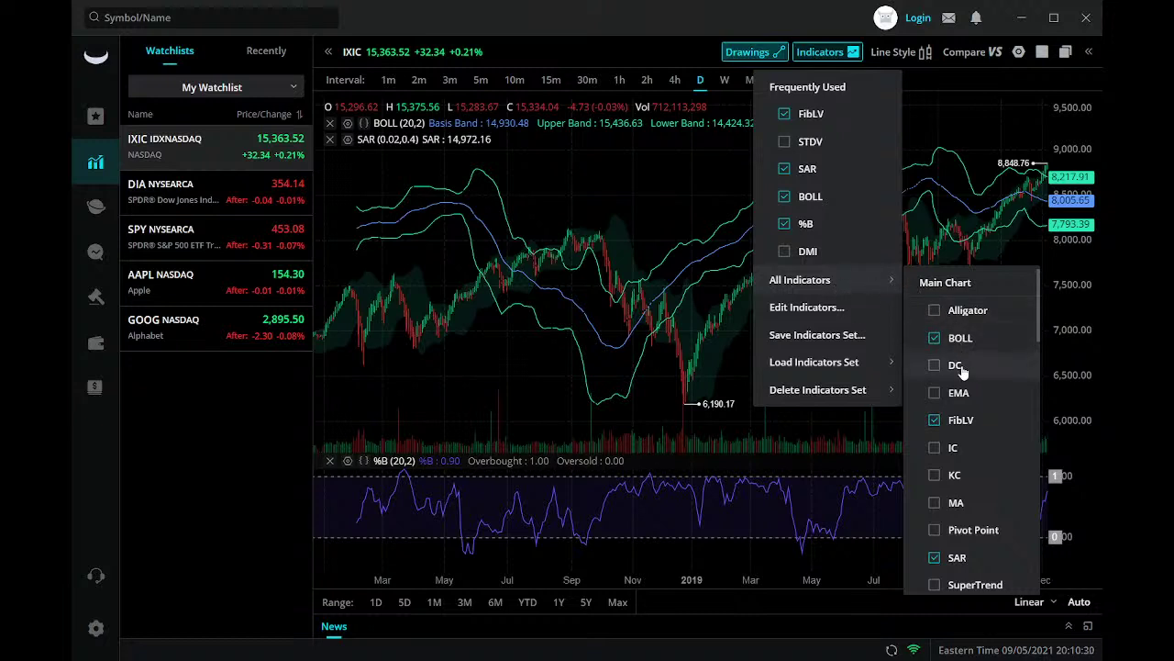
scroll(965, 485, "down", 1)
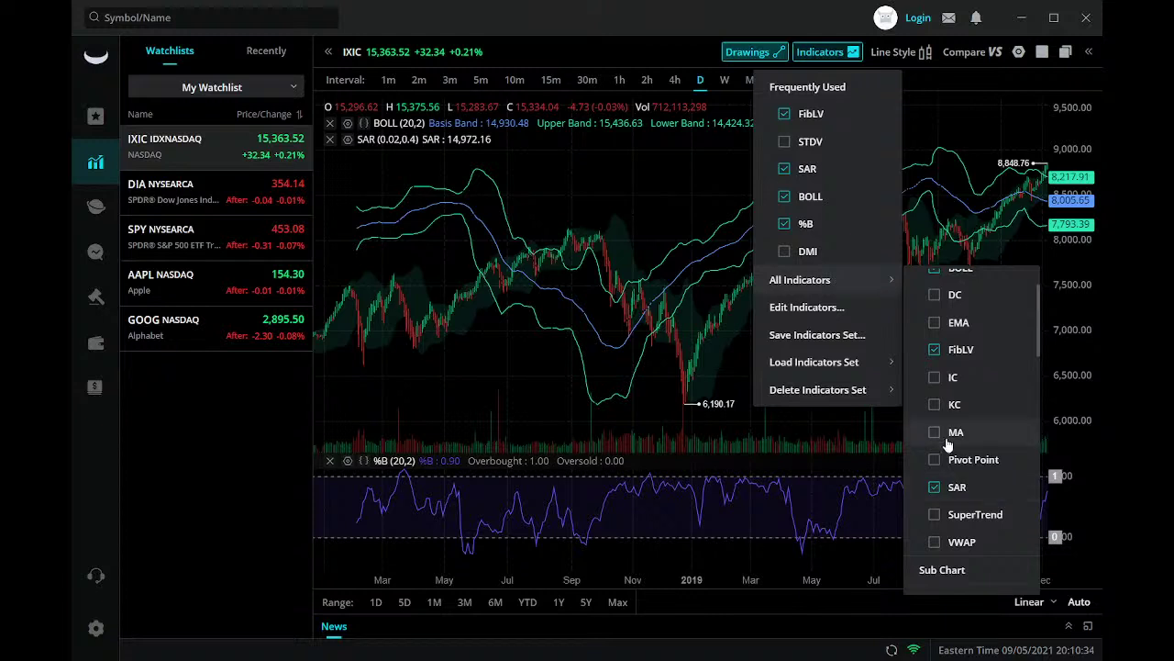
left_click(935, 460)
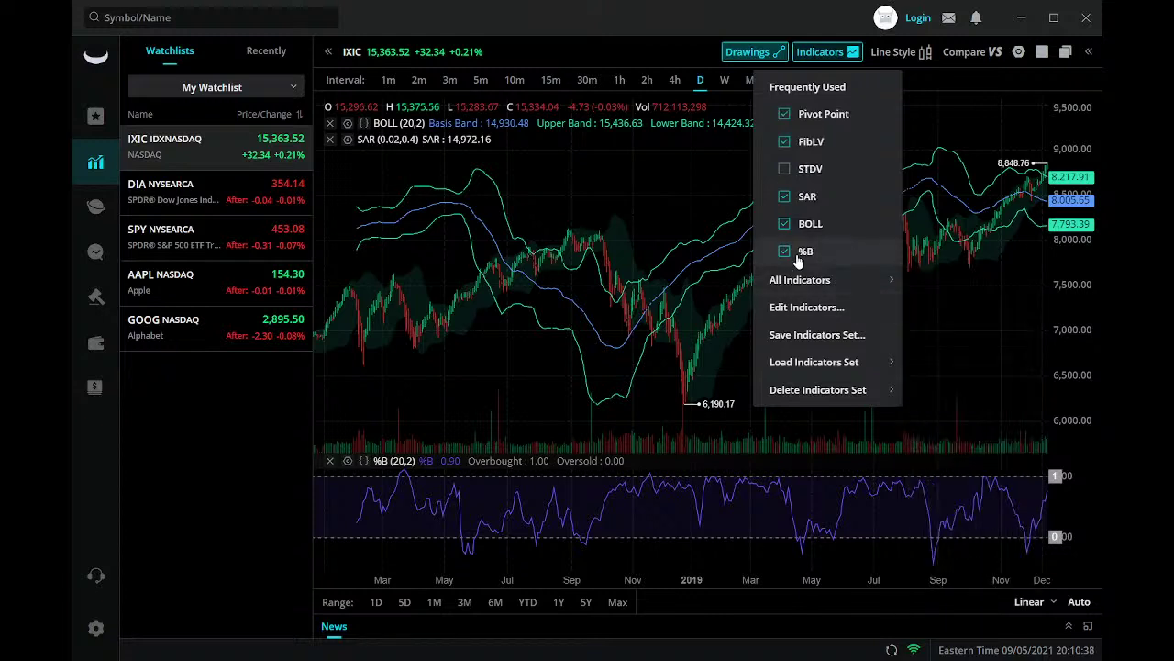
Add MACD as a sub-chart indicator on the IXIC chart
mouse_move(876, 287)
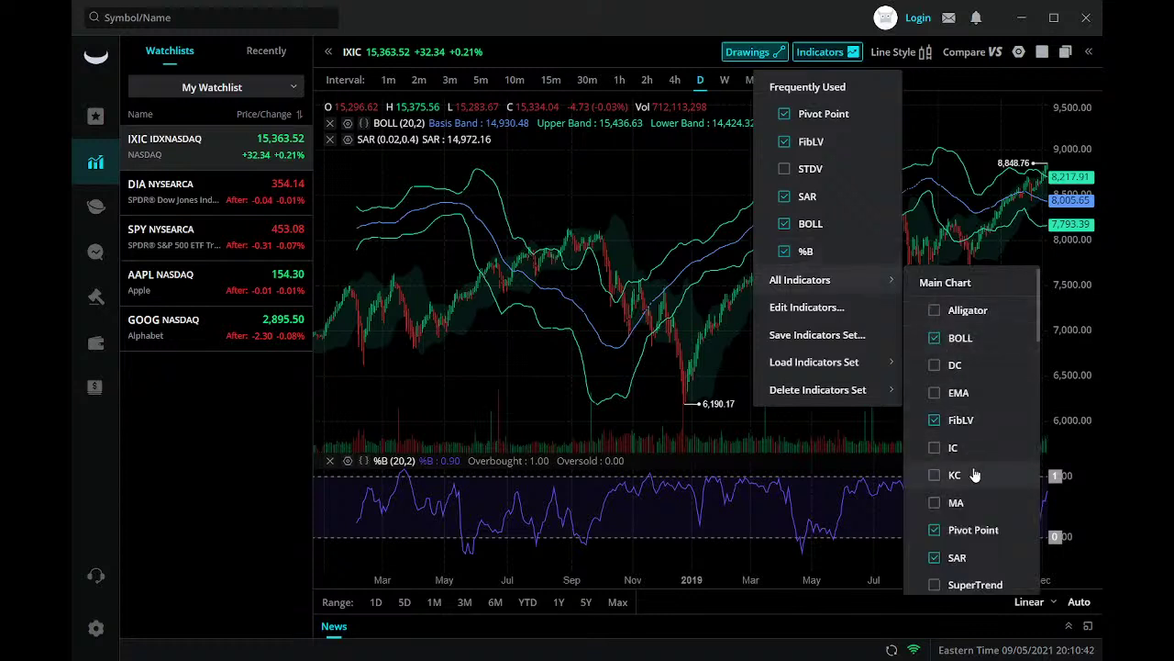
scroll(975, 474, "down", 5)
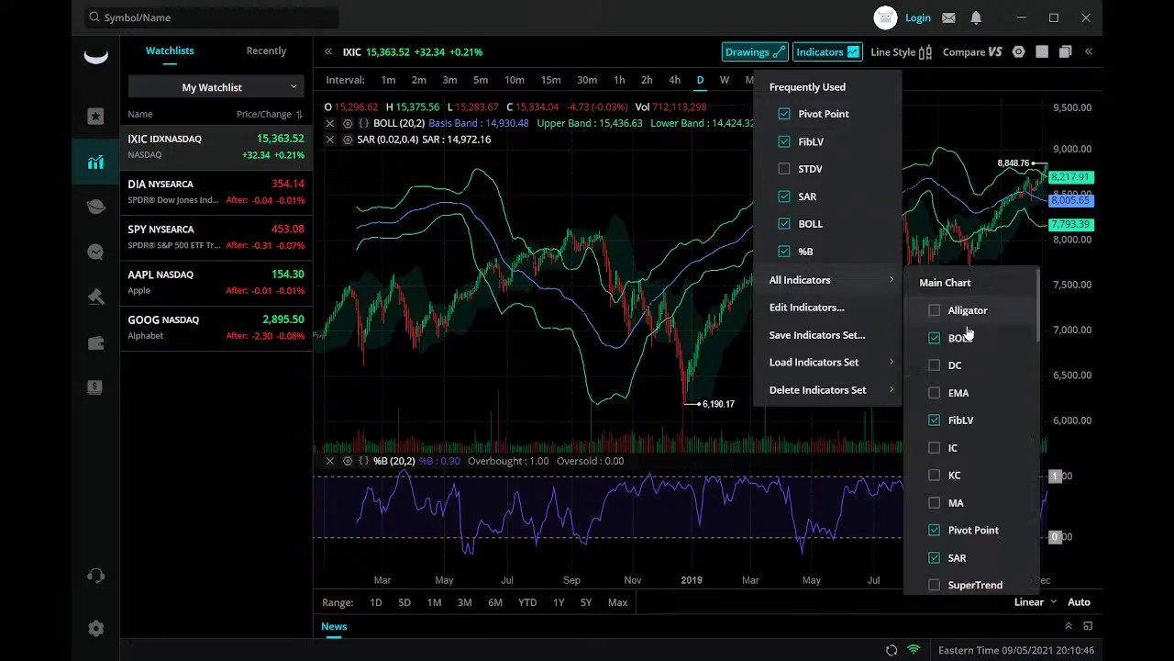
scroll(999, 446, "down", 5)
scroll(1000, 445, "down", 2)
scroll(999, 445, "down", 3)
scroll(999, 445, "down", 3)
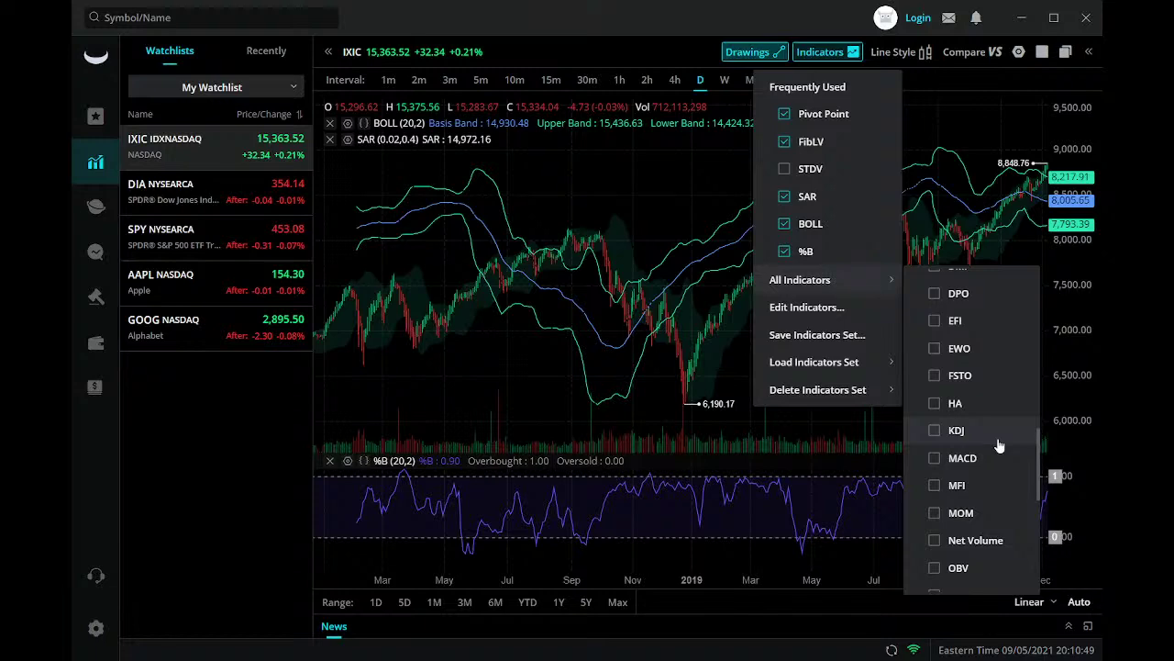
left_click(950, 456)
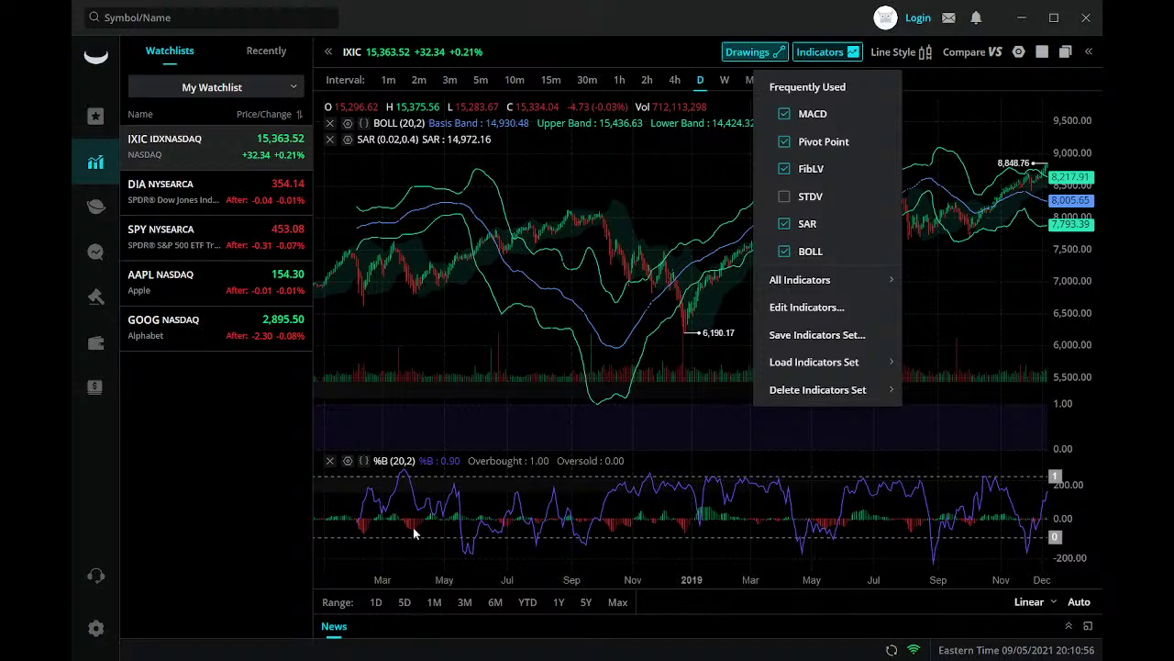
scroll(426, 524, "down", 3)
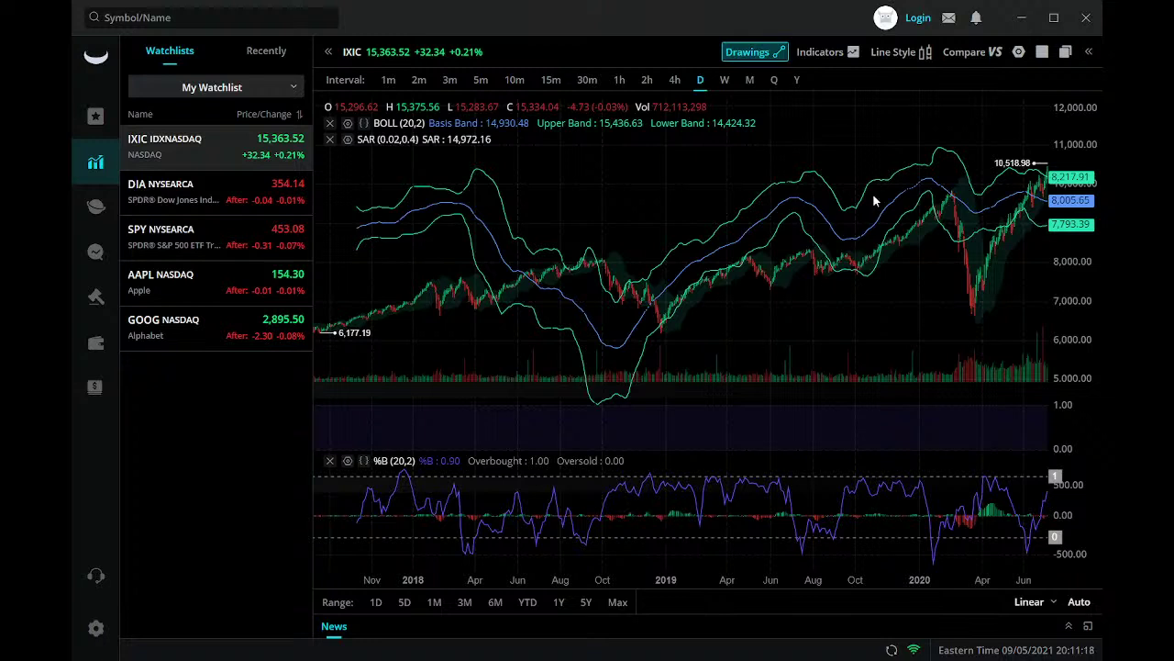
Pan the IXIC chart back, then forward to late 2019 through mid-2021 prices
left_click_drag(649, 220, 910, 223)
left_click_drag(1040, 253, 621, 226)
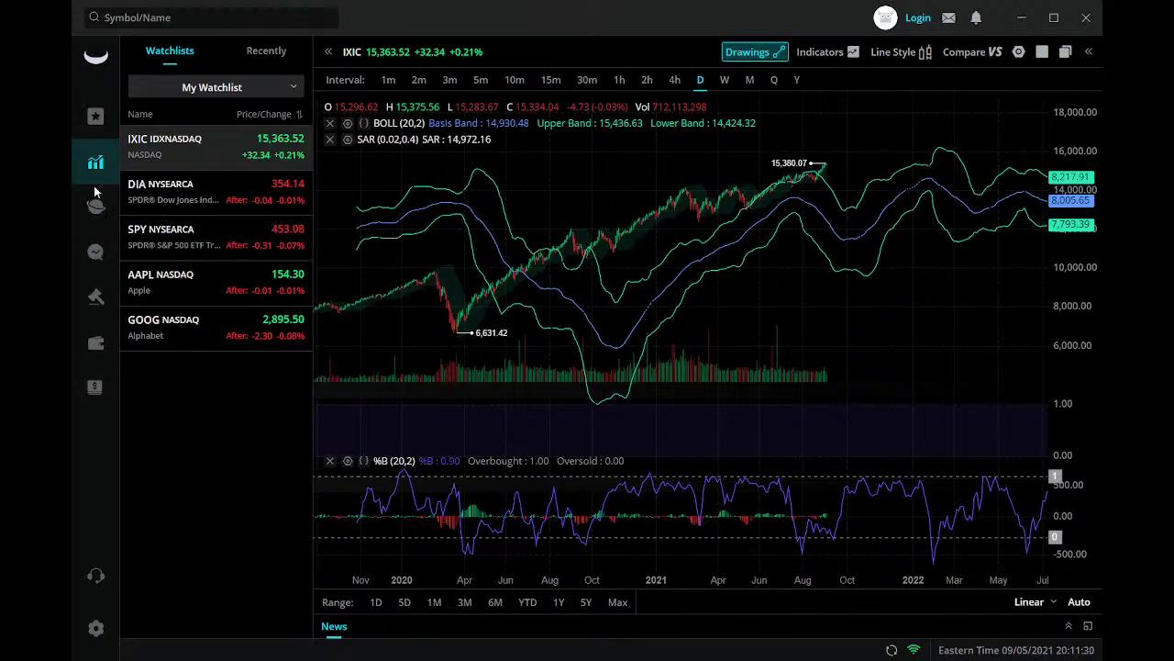
Open SPY from the full watchlist table, then zoom and pan it to 2021 prices
left_click(94, 119)
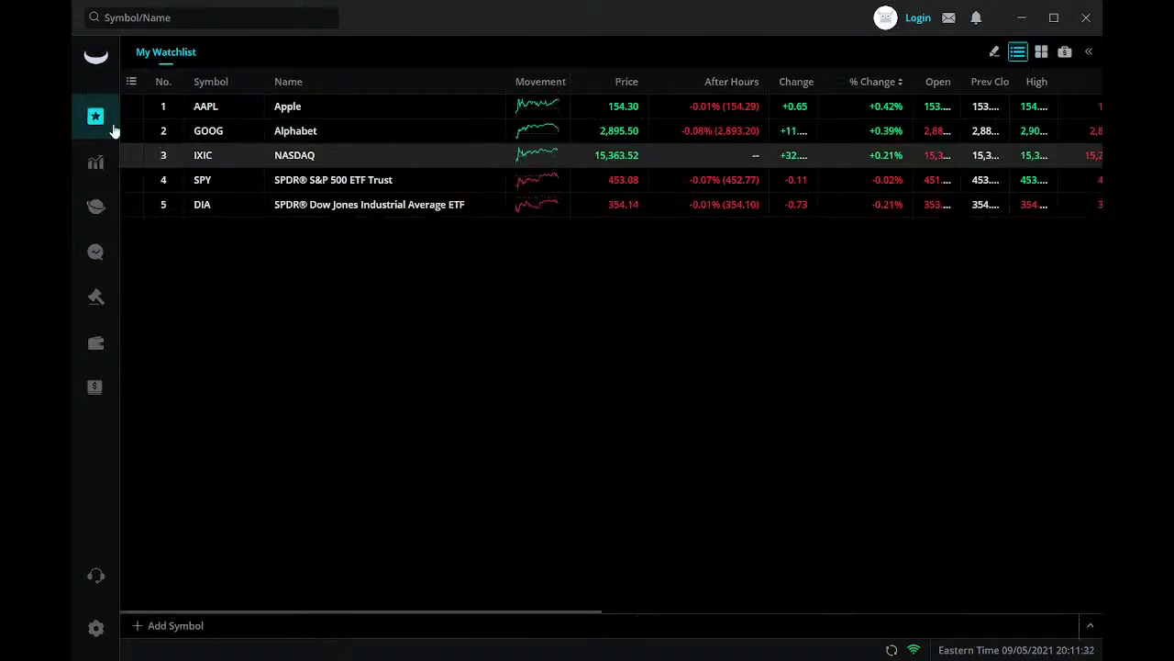
double_click(212, 180)
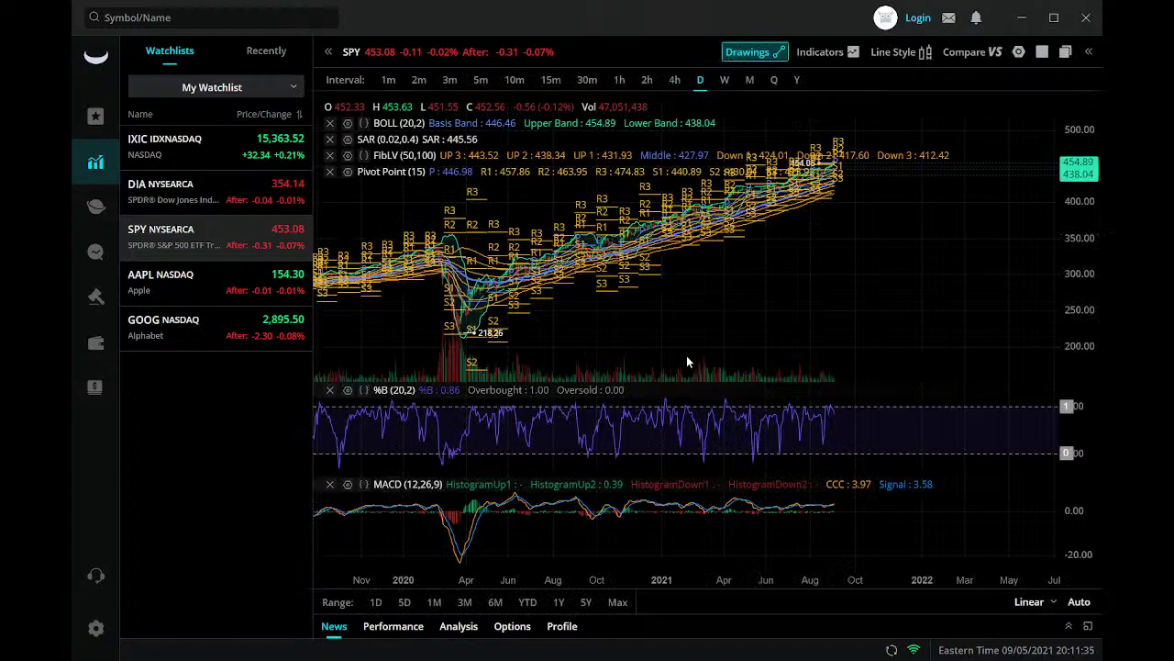
scroll(760, 248, "up", 3)
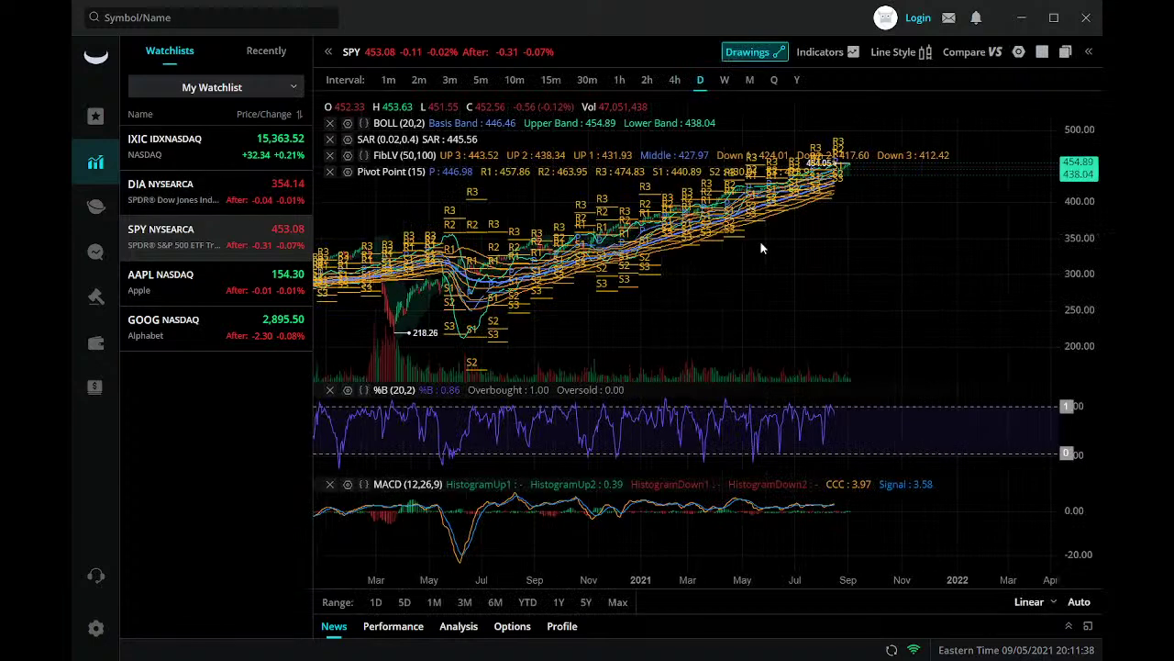
scroll(760, 248, "up", 2)
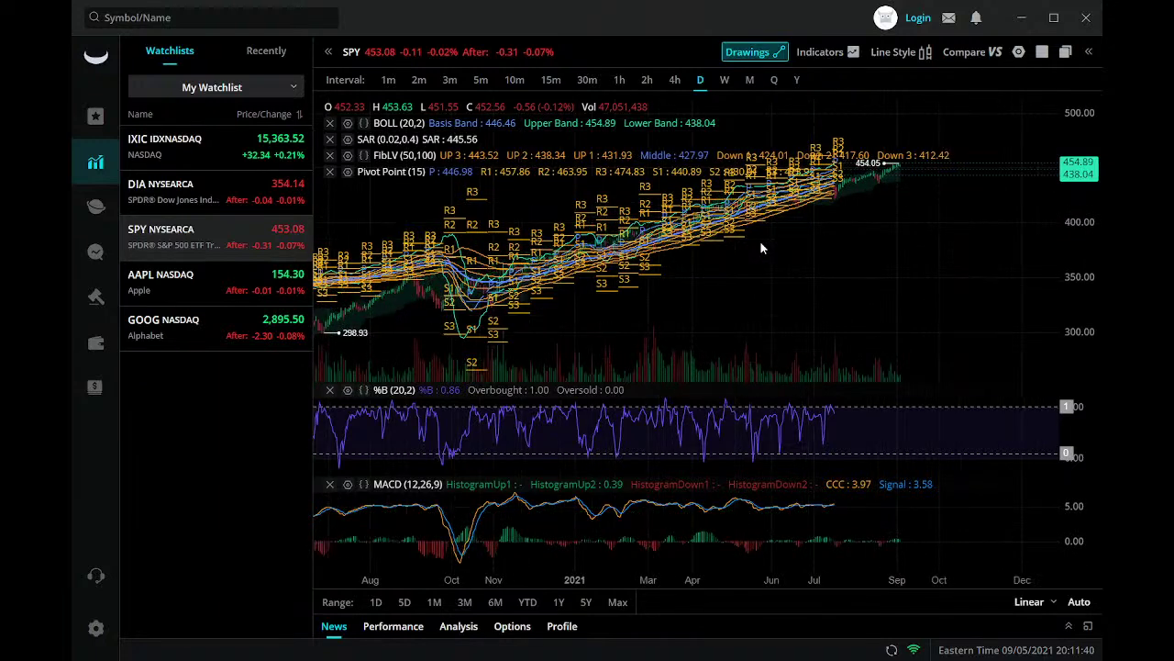
scroll(761, 248, "up", 2)
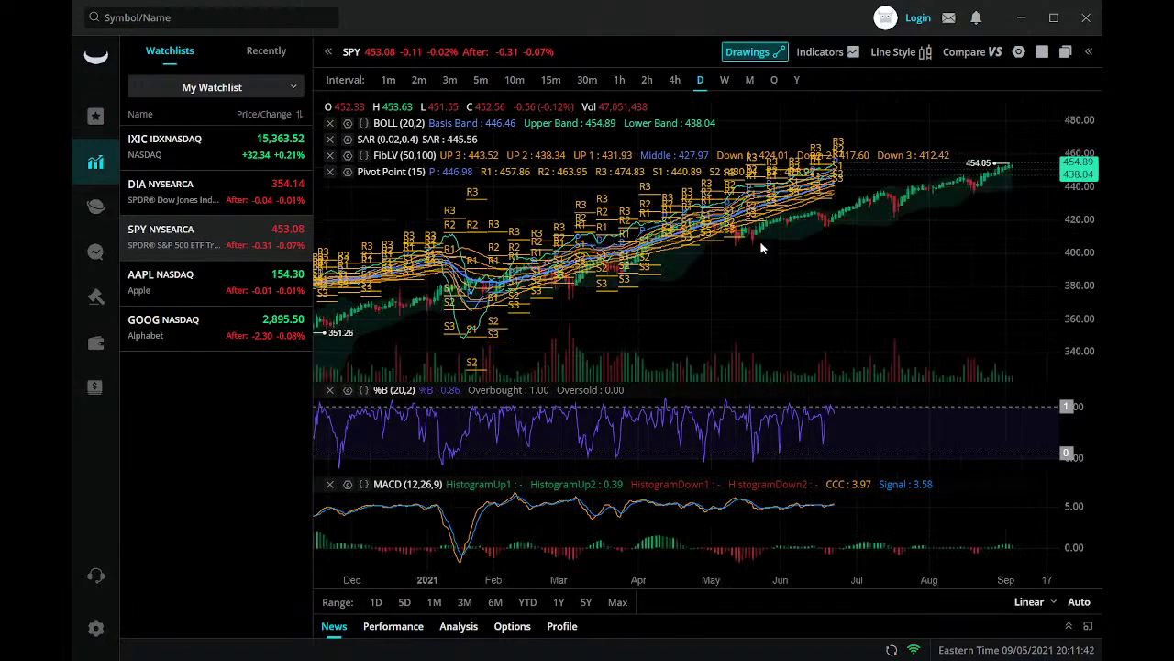
scroll(760, 248, "up", 1)
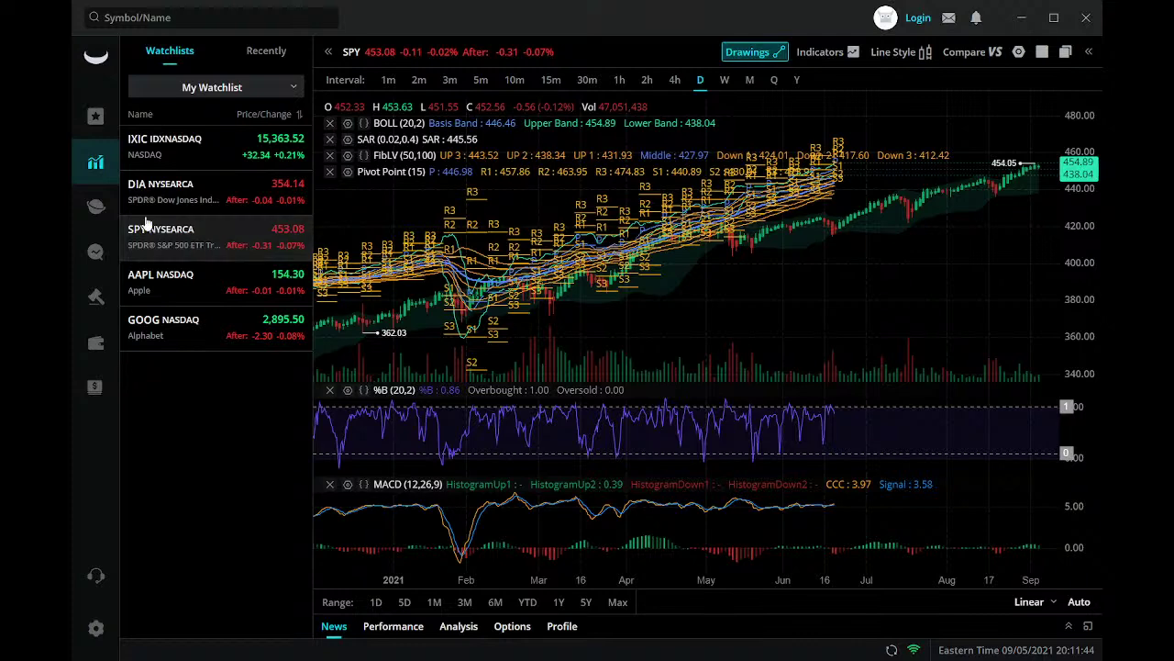
left_click_drag(153, 238, 460, 259)
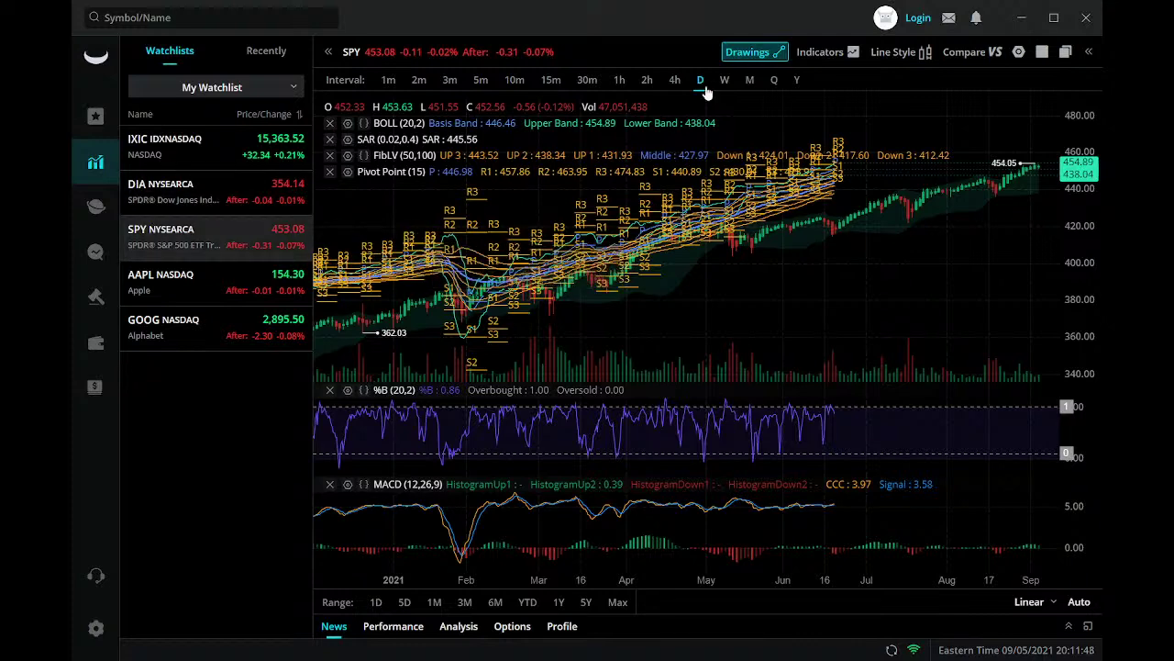
Switch the SPY chart to 4-hour candles
left_click(674, 81)
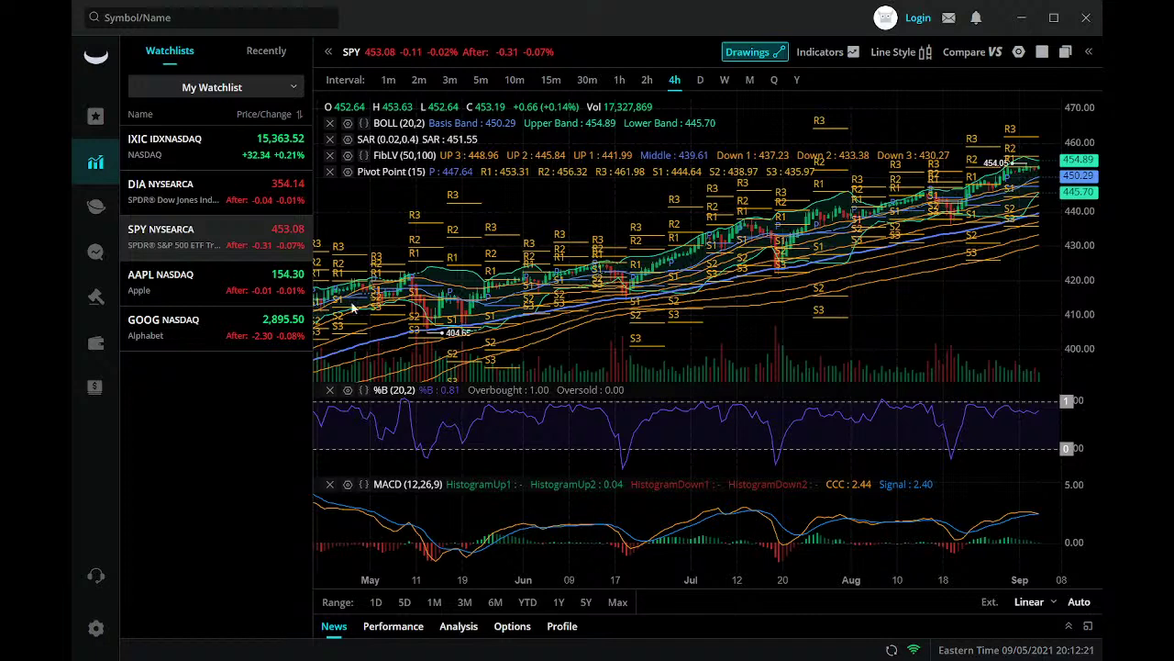
Open AAPL on 4-hour candles, then zoom and pan toward early September dates
left_click(177, 290)
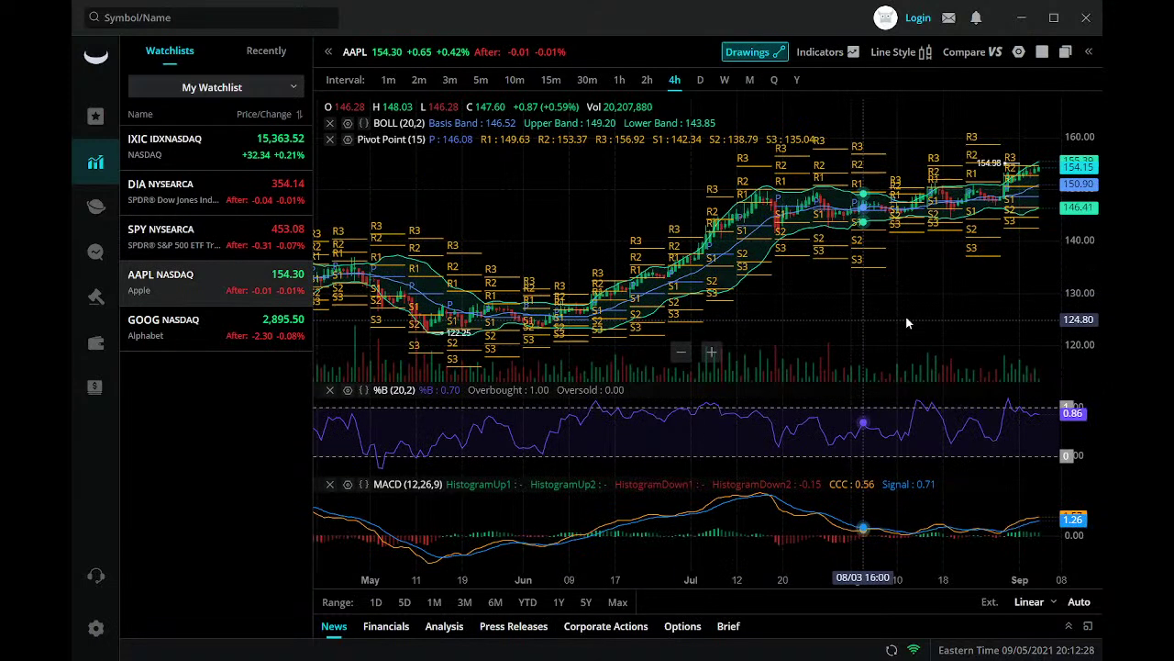
scroll(906, 323, "down", 5)
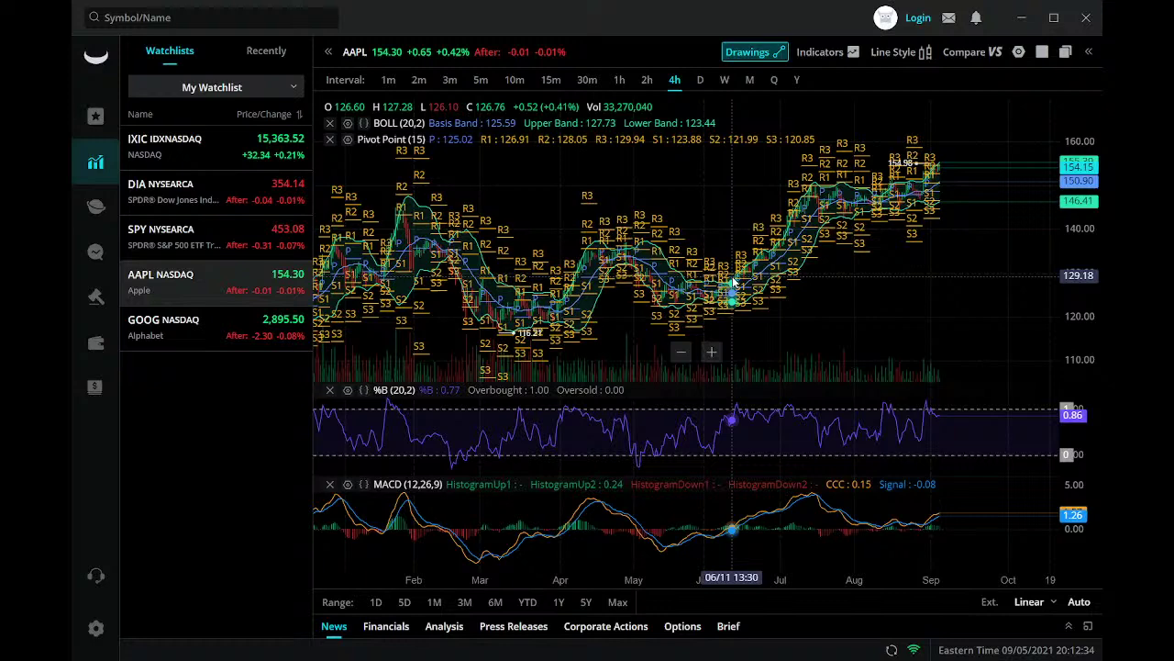
scroll(822, 251, "up", 6)
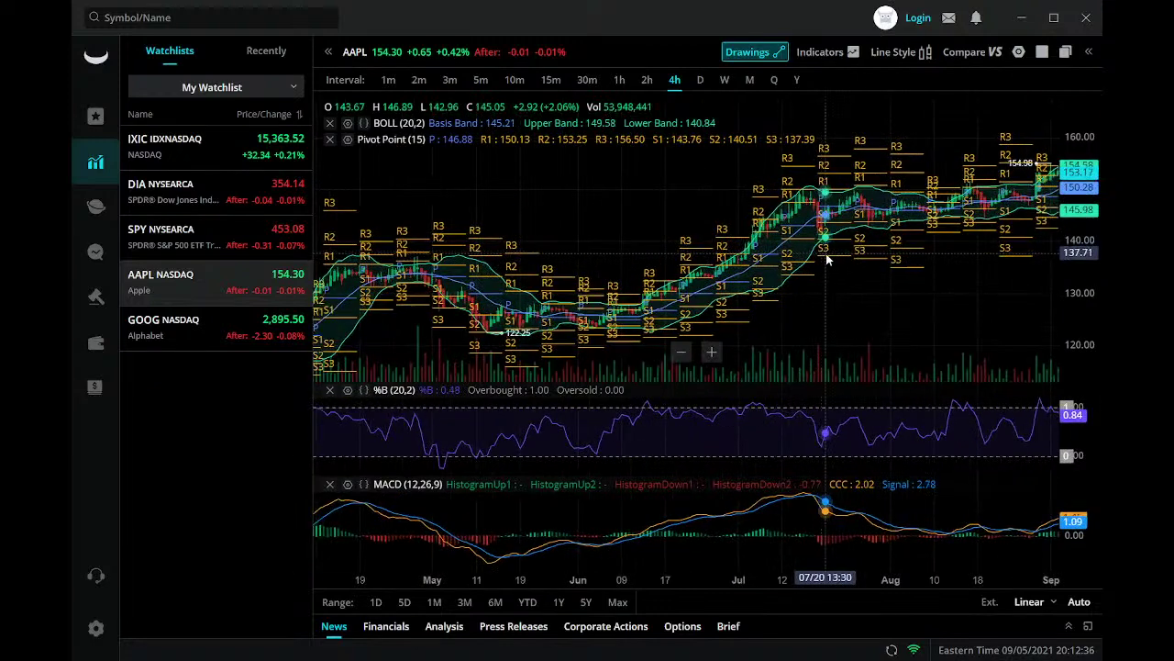
scroll(822, 258, "up", 4)
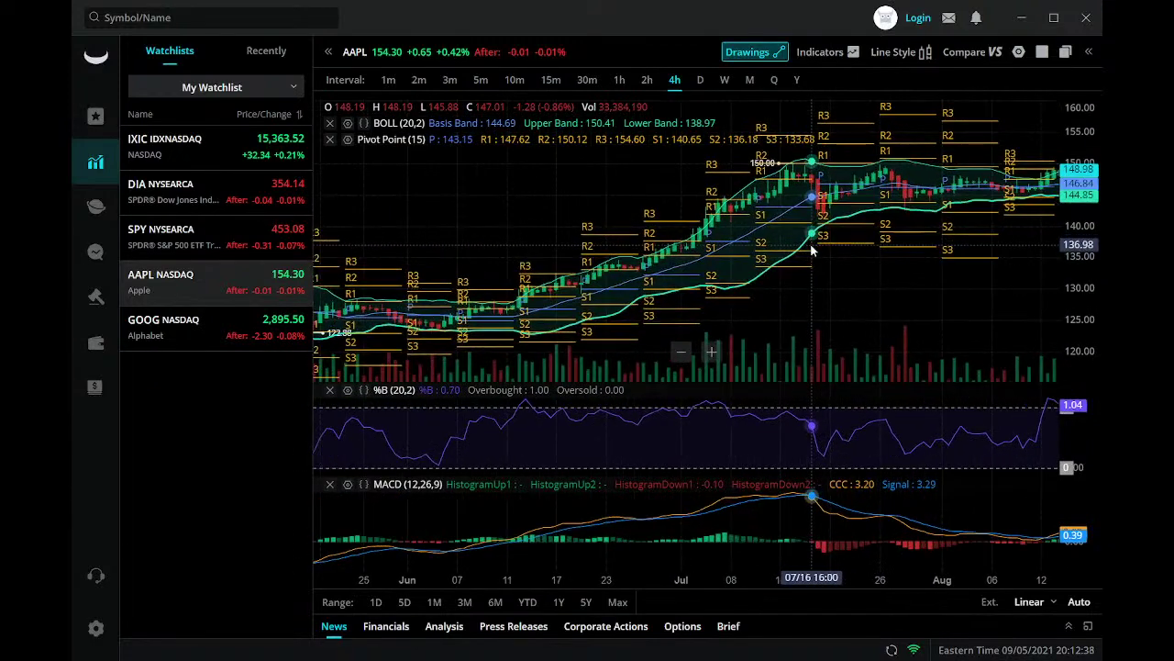
left_click_drag(728, 299, 614, 284)
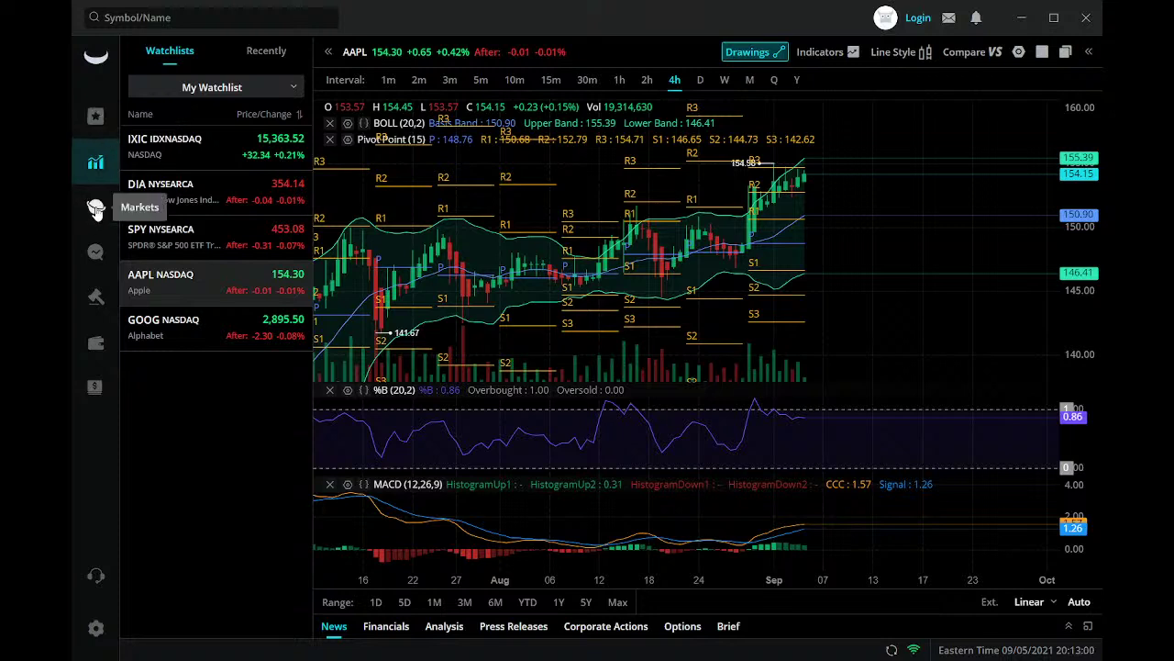
Open the stock screener showing US stock matches
left_click(96, 255)
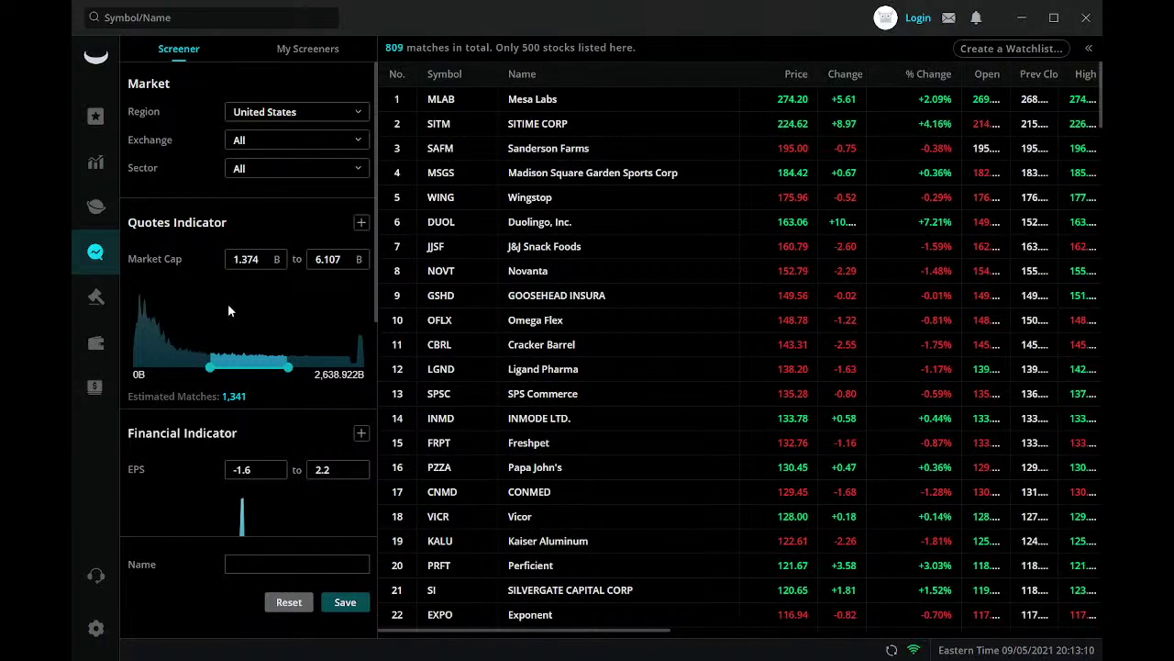
Open SITM from the screener results and zoom its 4-hour chart to roughly Aug 20 – Sep 21
left_click(451, 128)
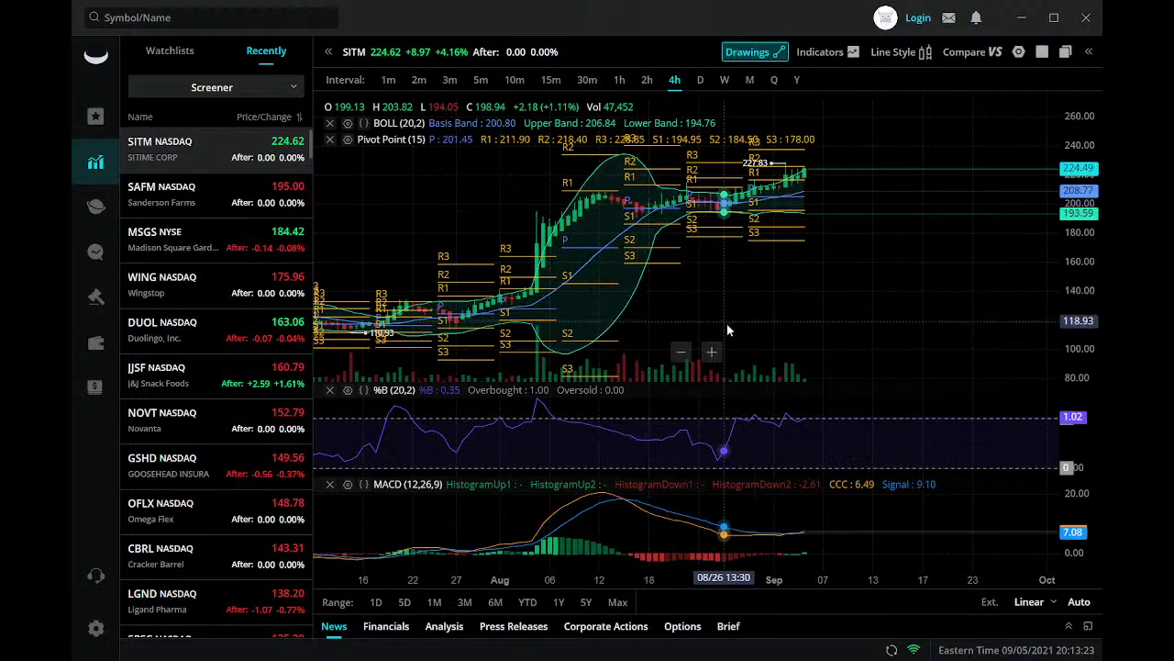
scroll(725, 328, "up", 2)
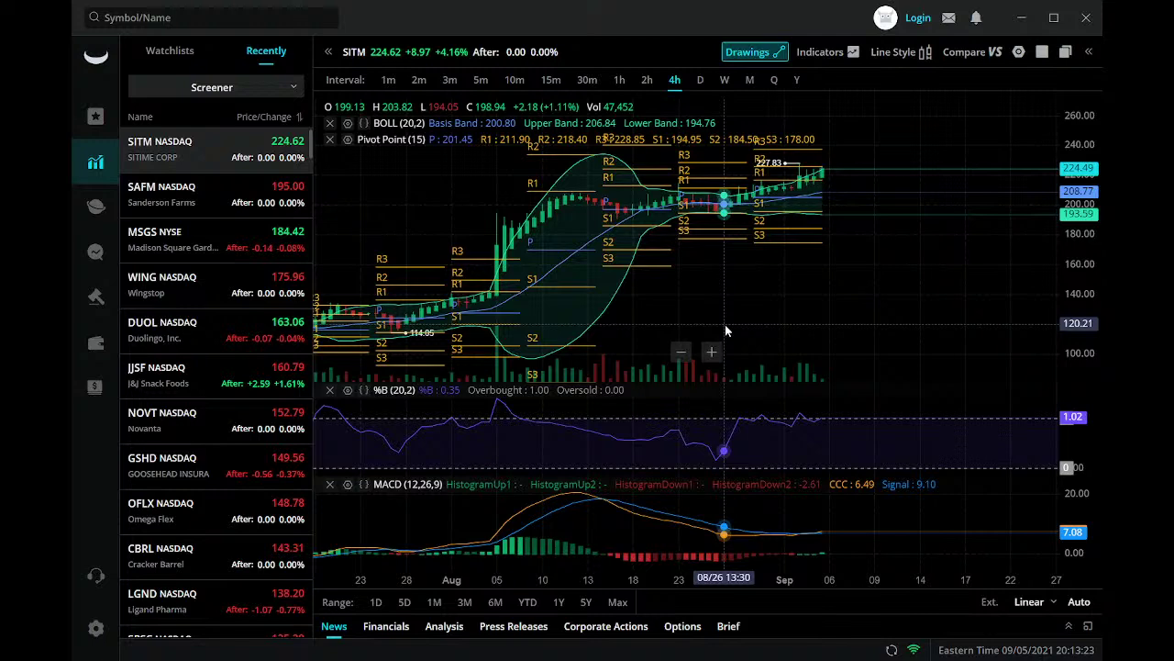
scroll(724, 329, "down", 3)
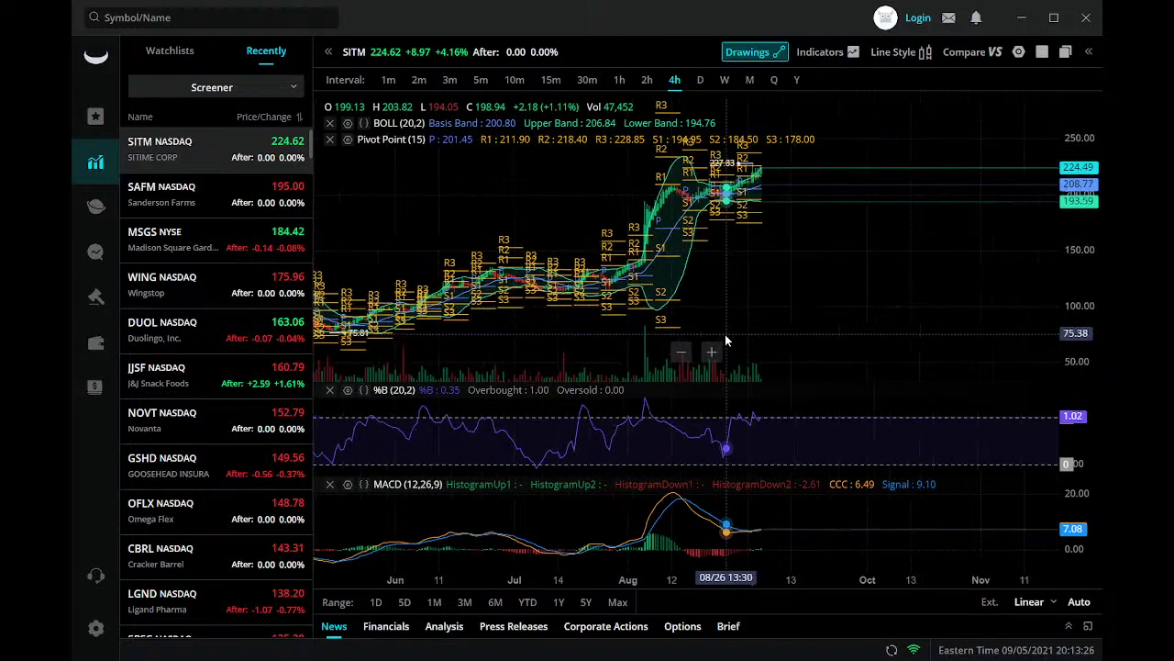
scroll(724, 334, "down", 2)
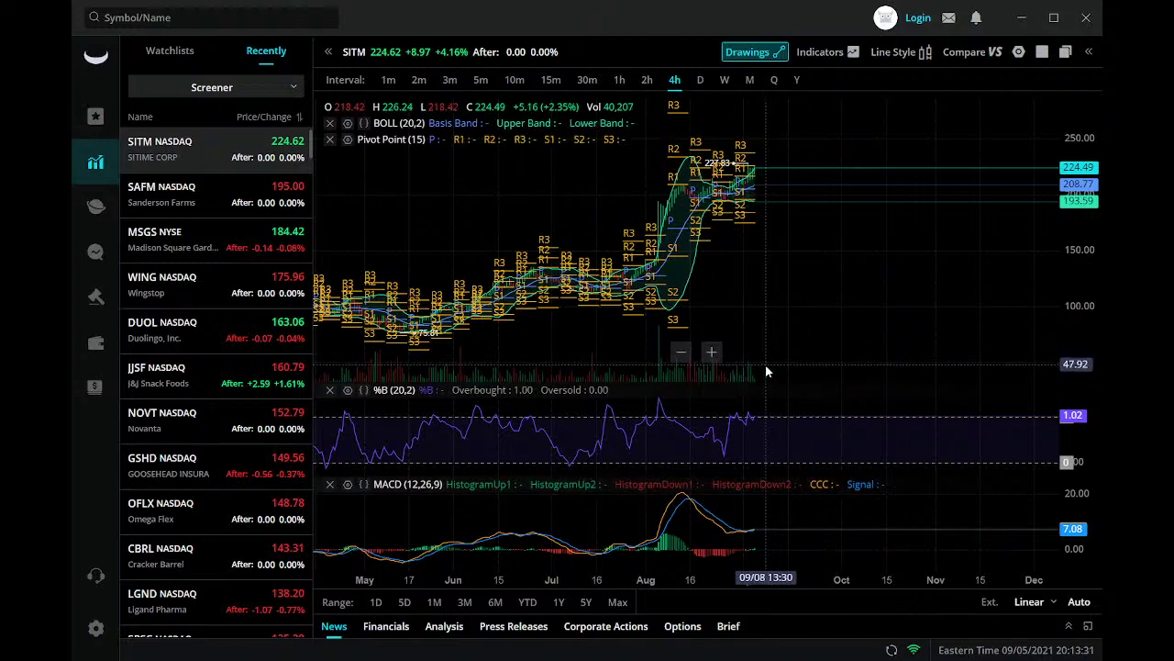
scroll(767, 371, "up", 5)
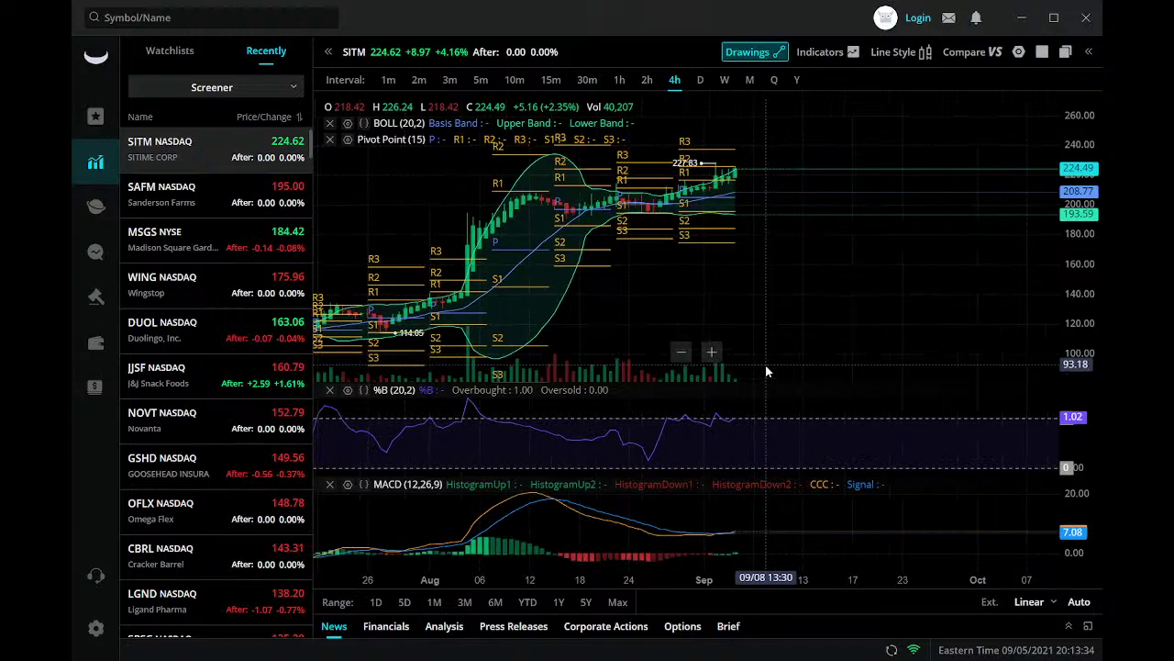
scroll(767, 371, "up", 2)
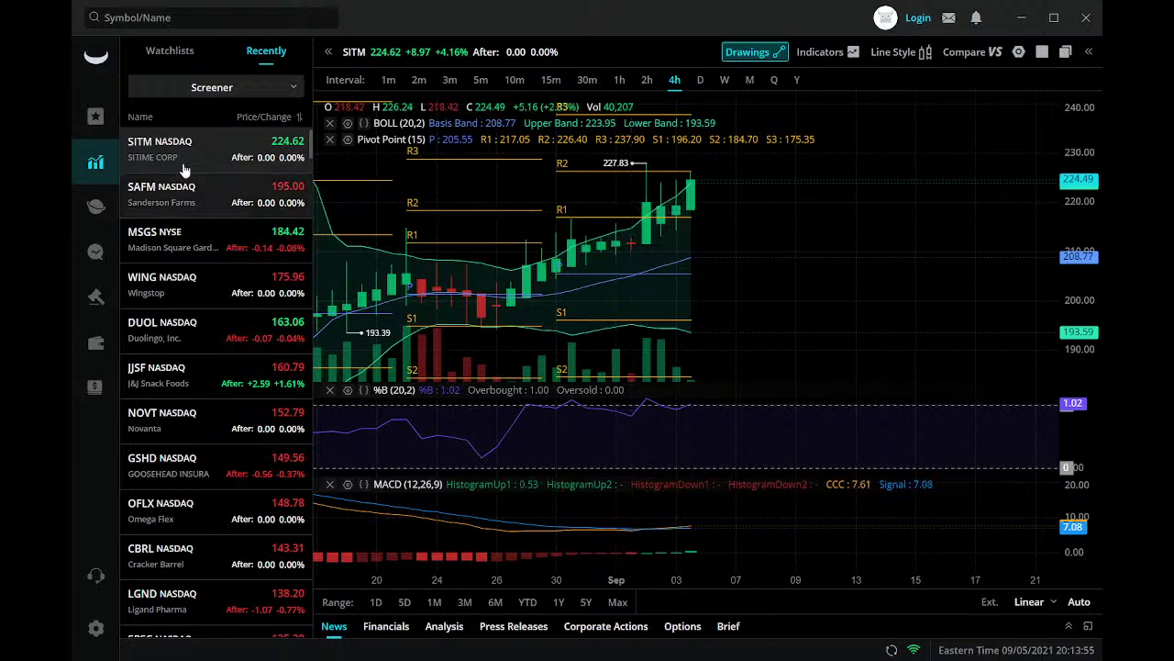
Open SAFM from the Recently list and adjust the 4-hour chart's zoom
left_click(197, 196)
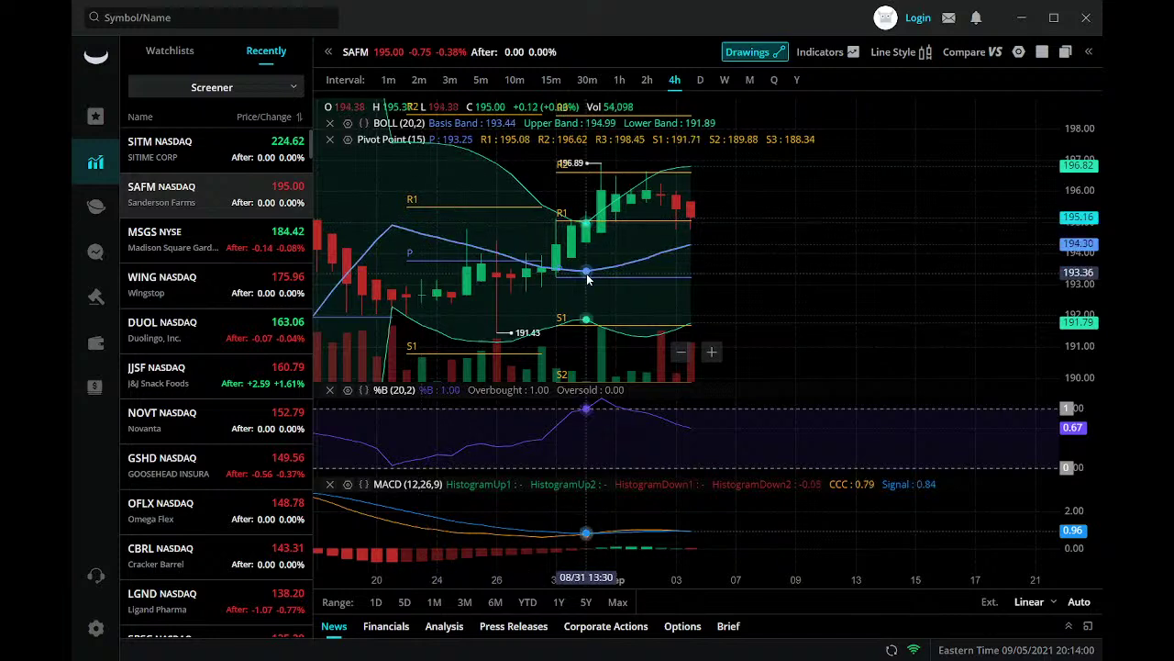
scroll(588, 279, "down", 3)
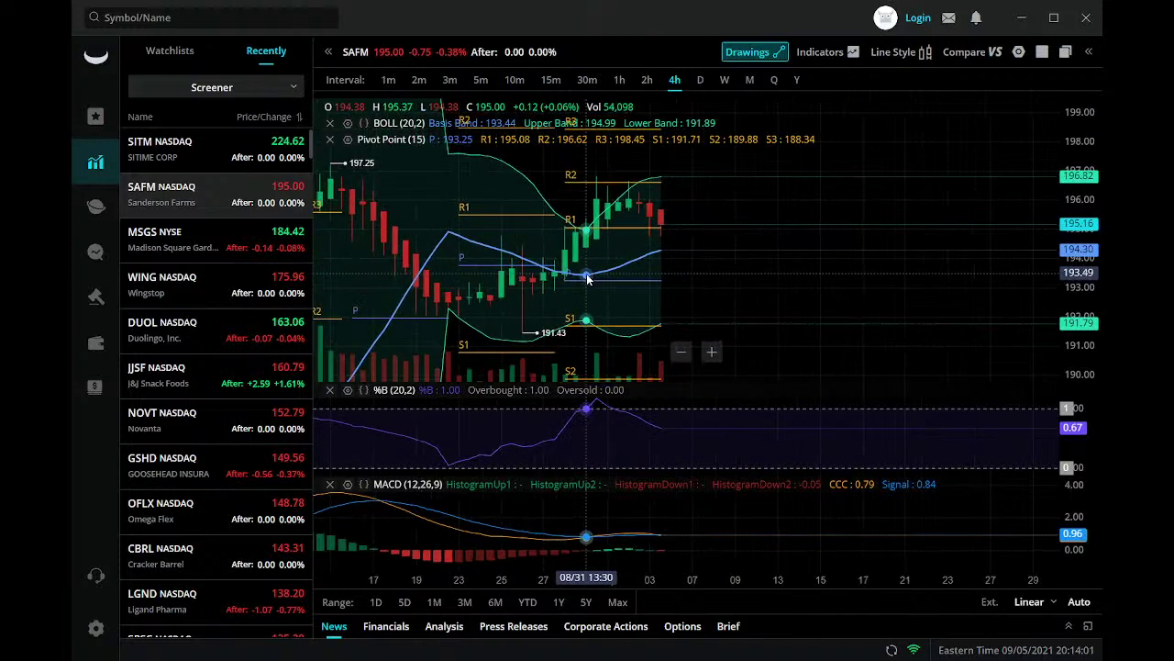
scroll(588, 279, "up", 2)
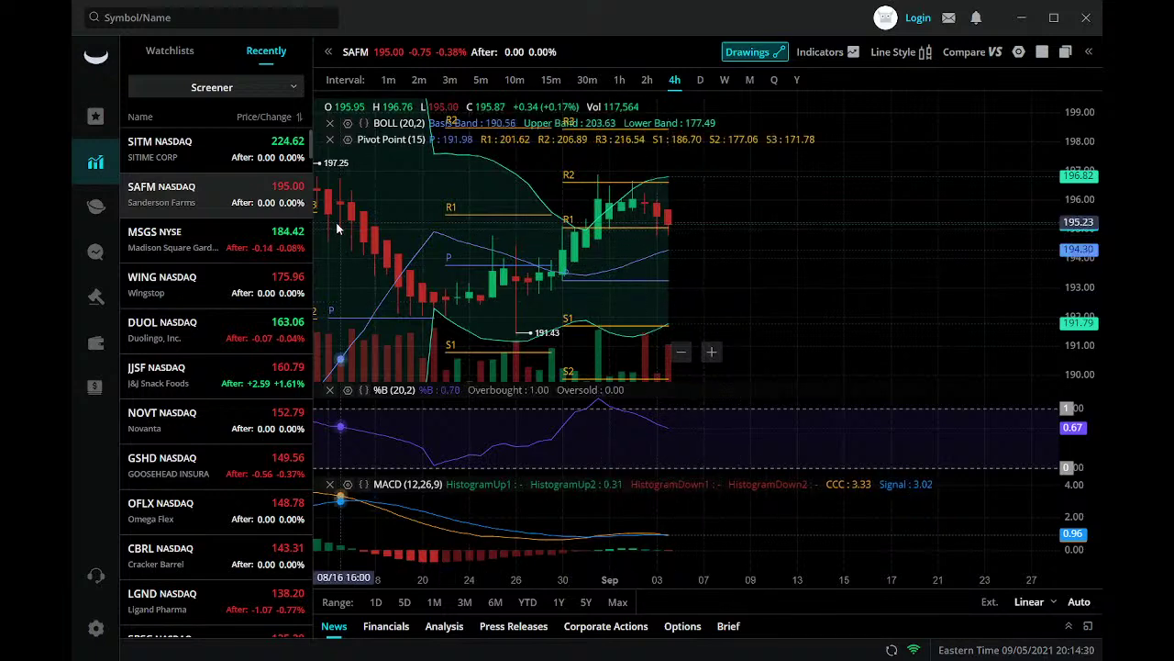
Chart Duolingo (DUOL) from the Recently watchlist on 4-hour candles
left_click(208, 343)
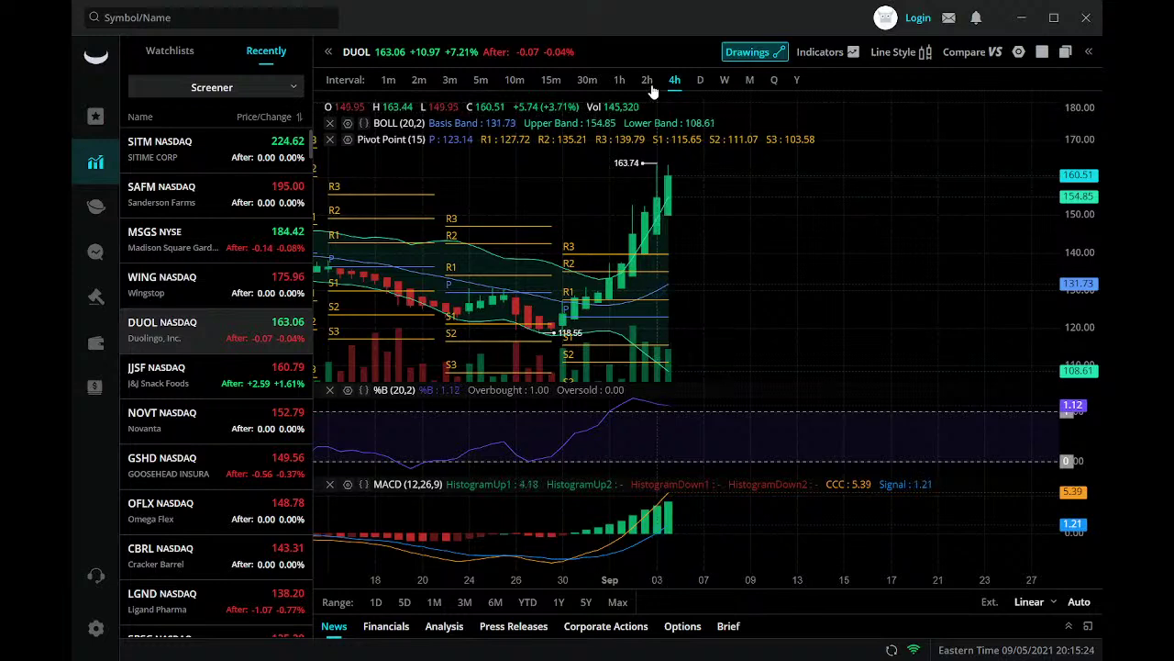
Set the DUOL chart interval to daily (D) and scroll down the Recently list
left_click(700, 81)
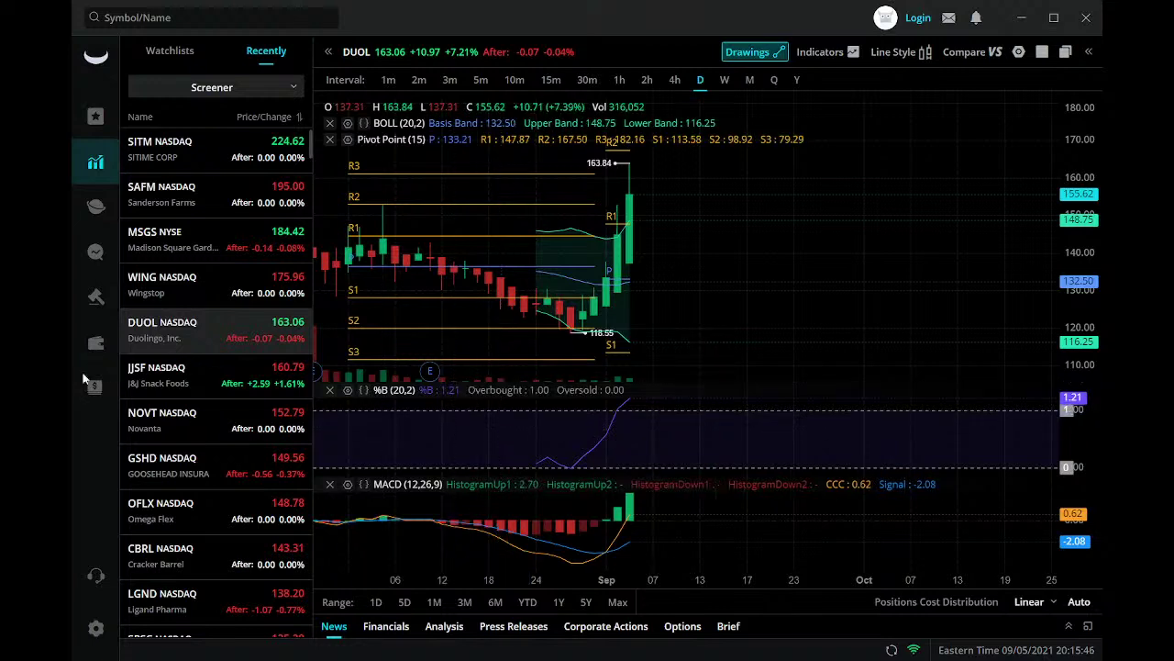
scroll(259, 431, "down", 3)
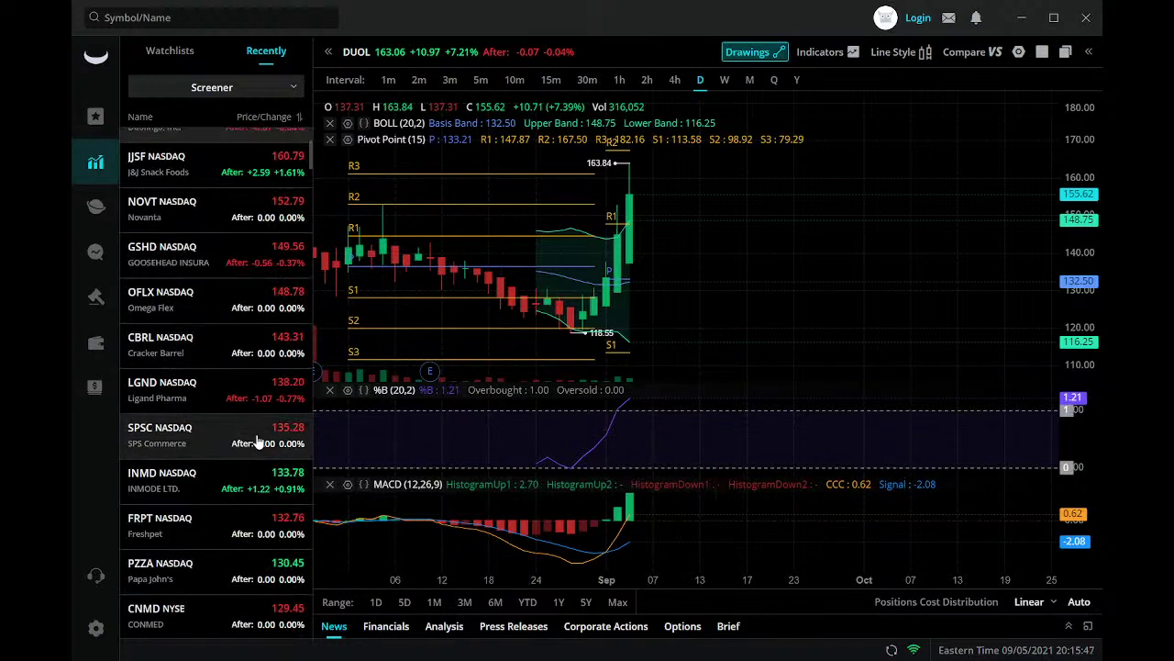
scroll(260, 442, "down", 2)
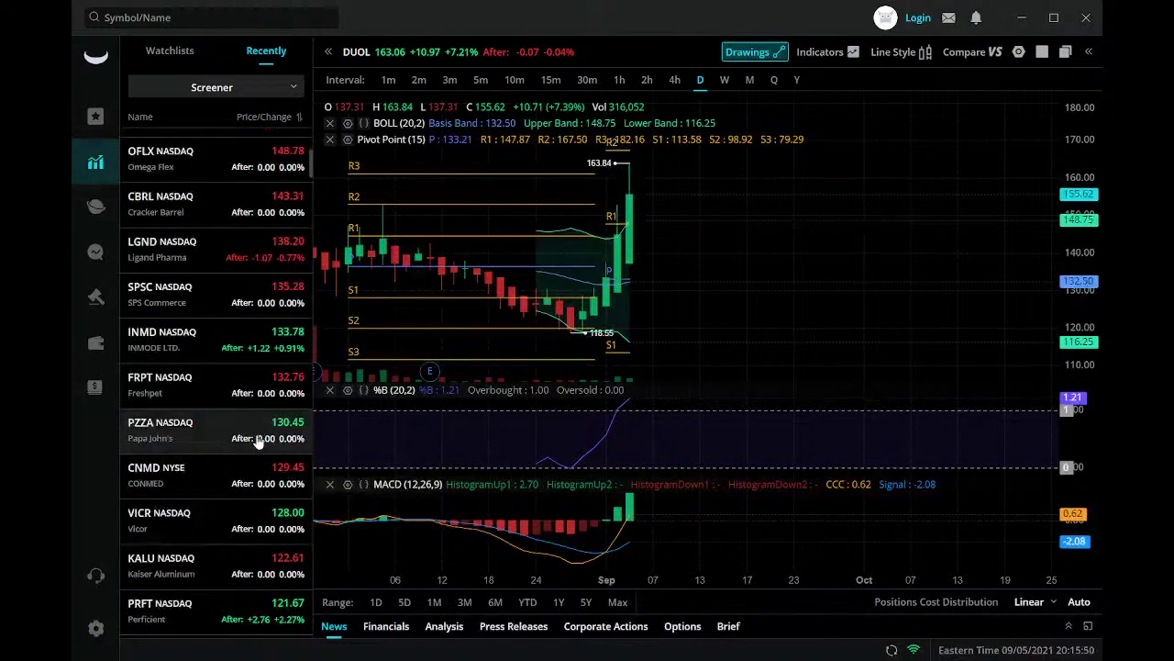
scroll(260, 442, "down", 2)
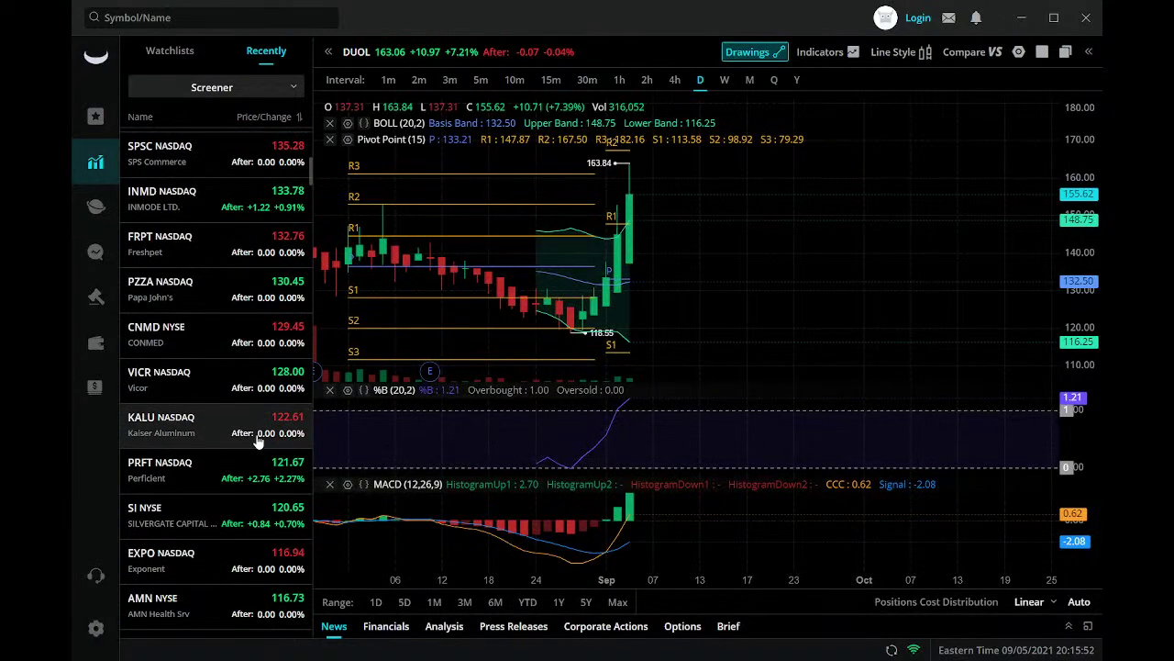
Chart PZZA daily, zooming out and panning to show April through early September
left_click(237, 294)
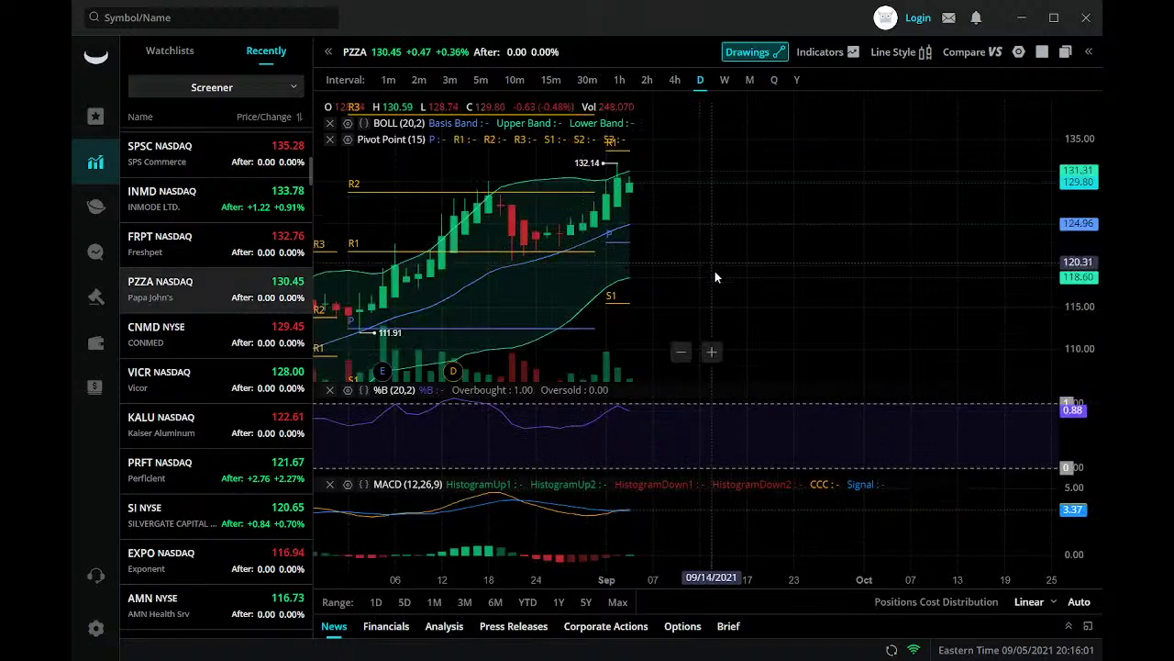
scroll(744, 329, "down", 6)
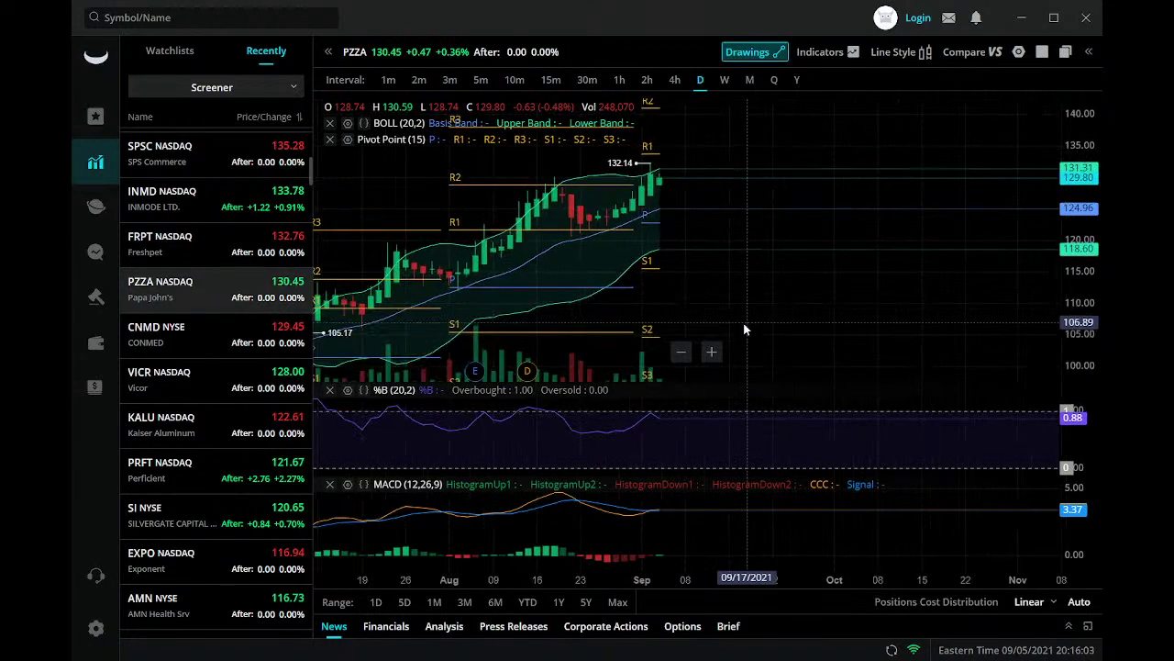
scroll(745, 329, "down", 1)
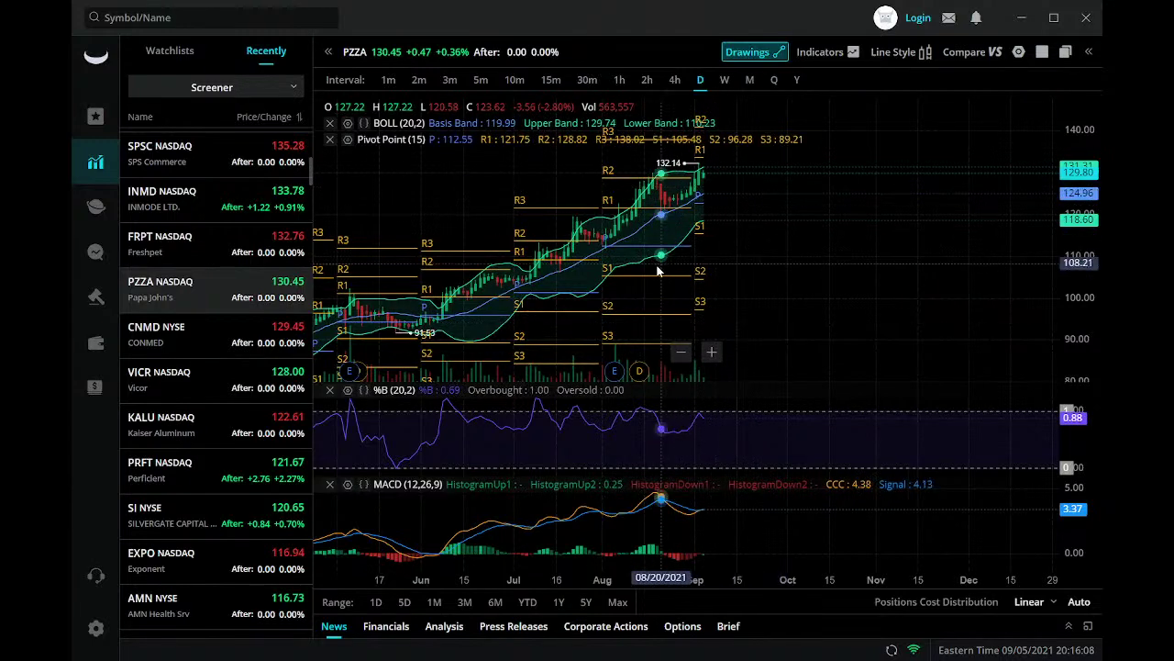
scroll(679, 229, "up", 2)
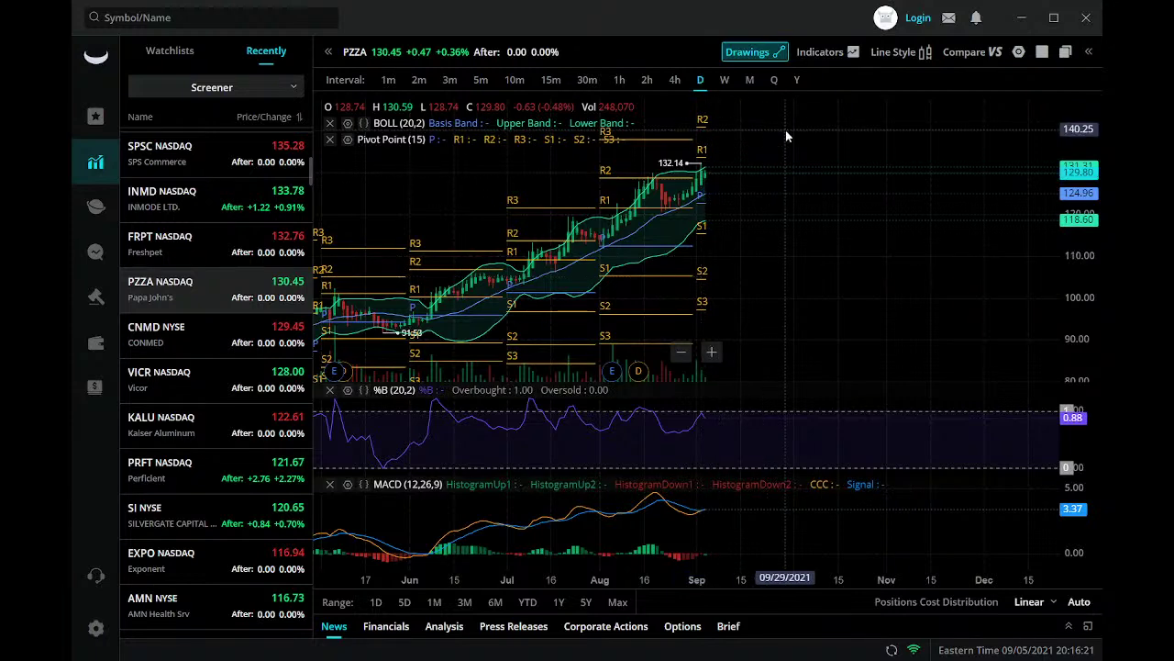
left_click_drag(770, 156, 608, 213)
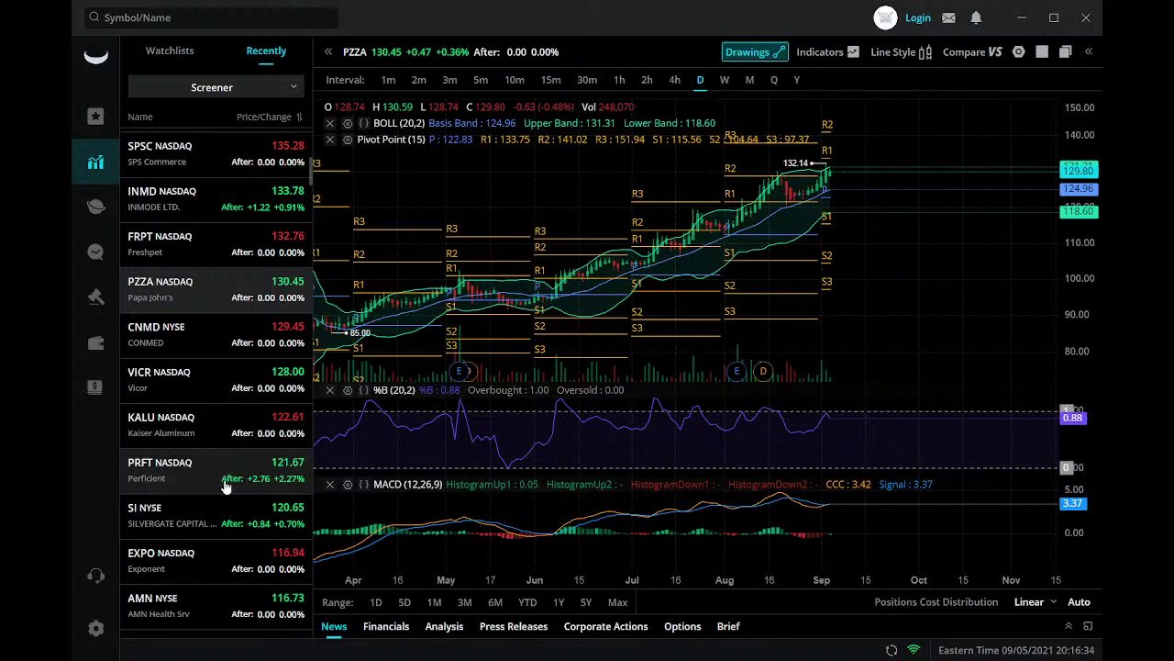
Chart Silvergate Capital (SI) daily, zoomed to mid-July through early September
left_click(201, 514)
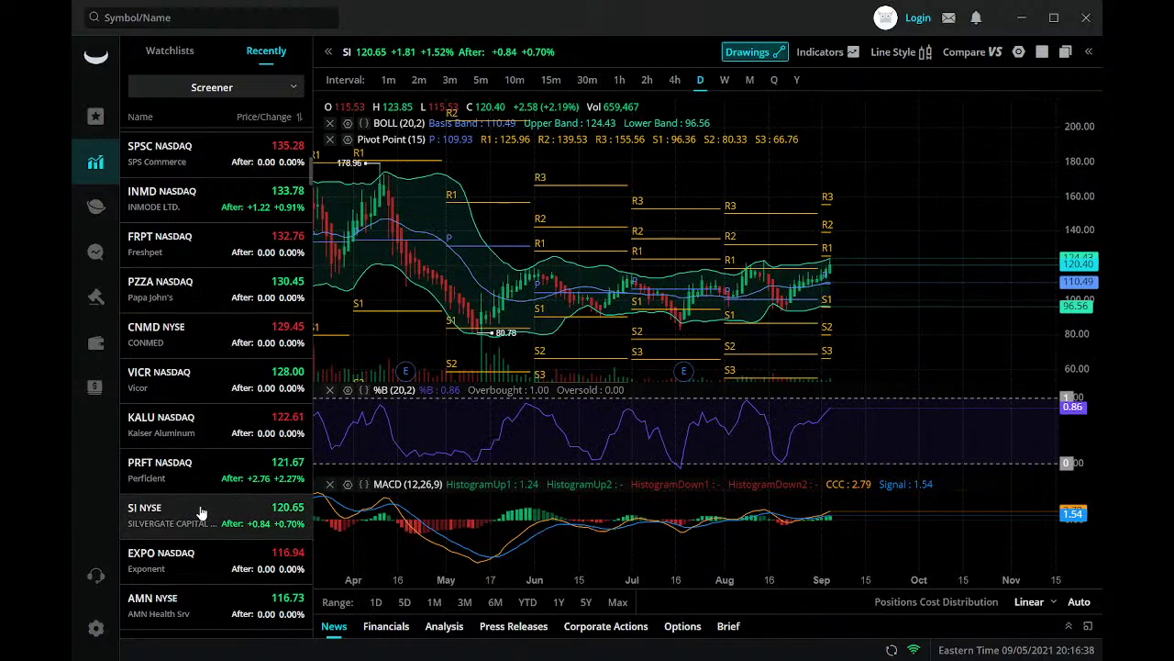
scroll(899, 372, "down", 3)
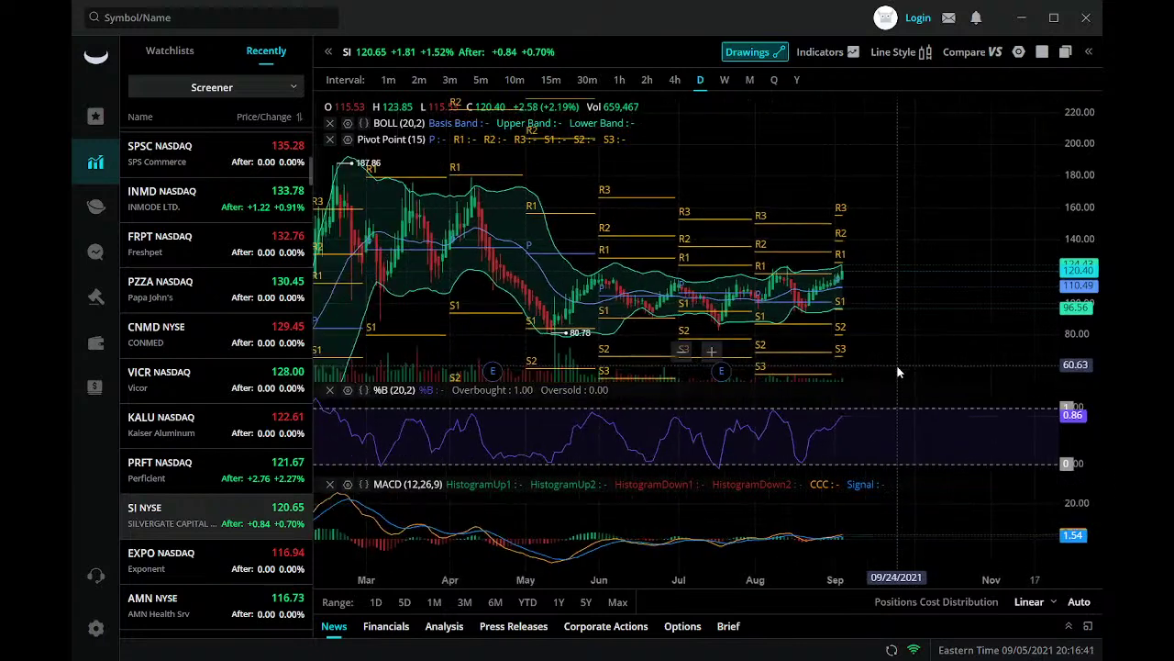
scroll(899, 371, "up", 3)
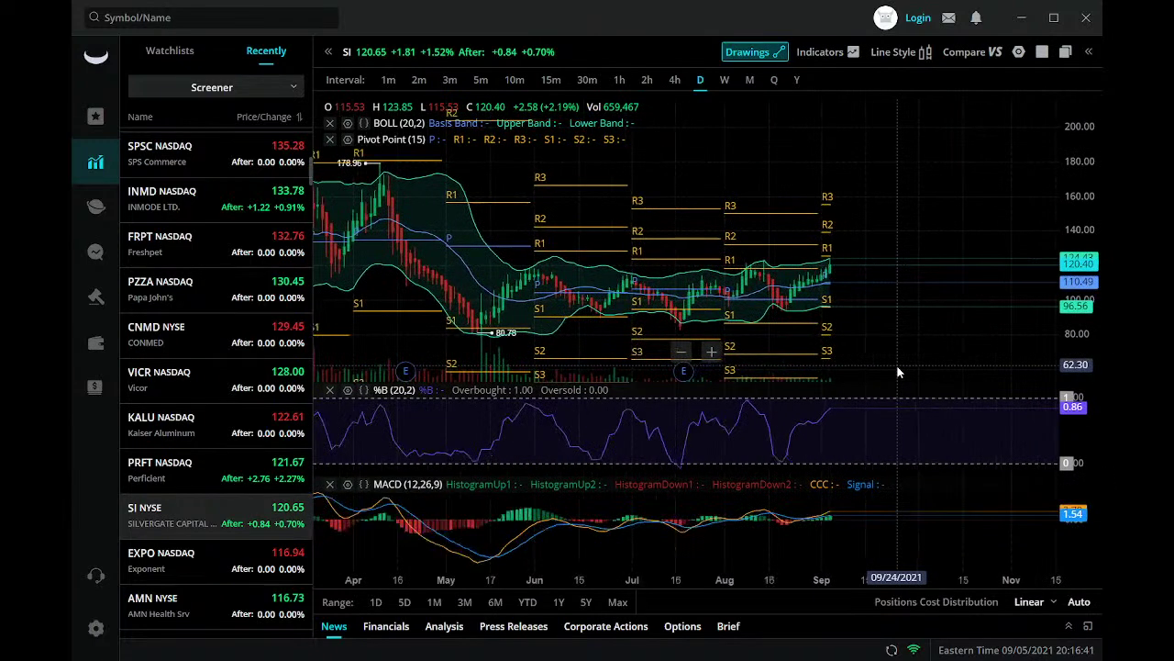
scroll(899, 371, "up", 3)
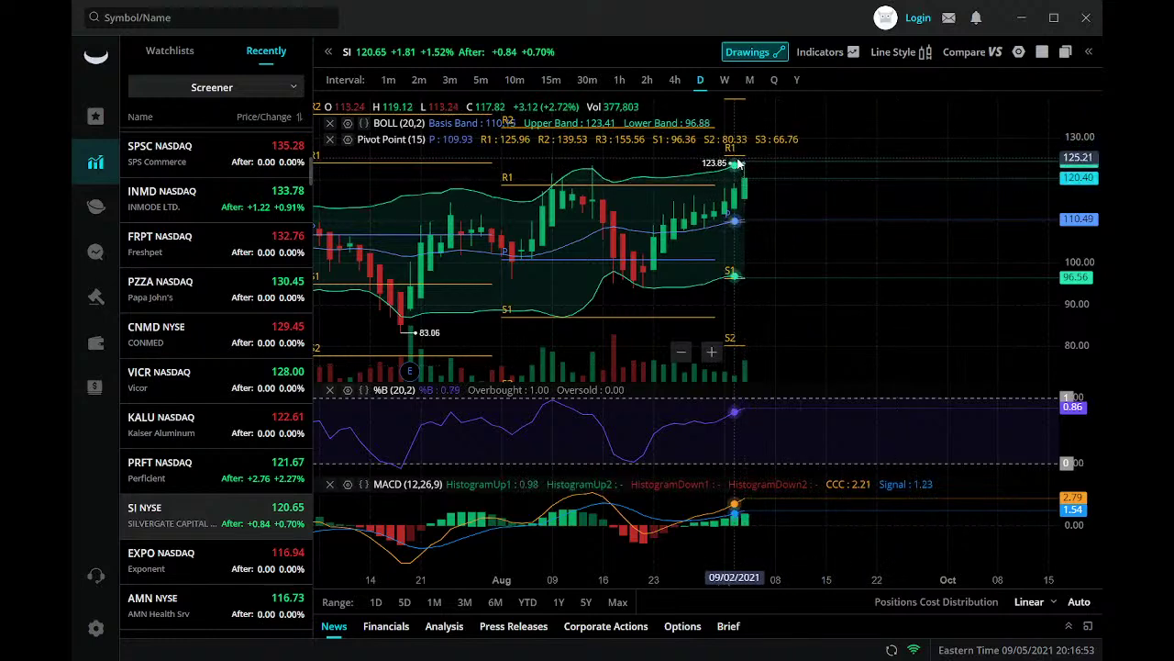
scroll(212, 518, "down", 5)
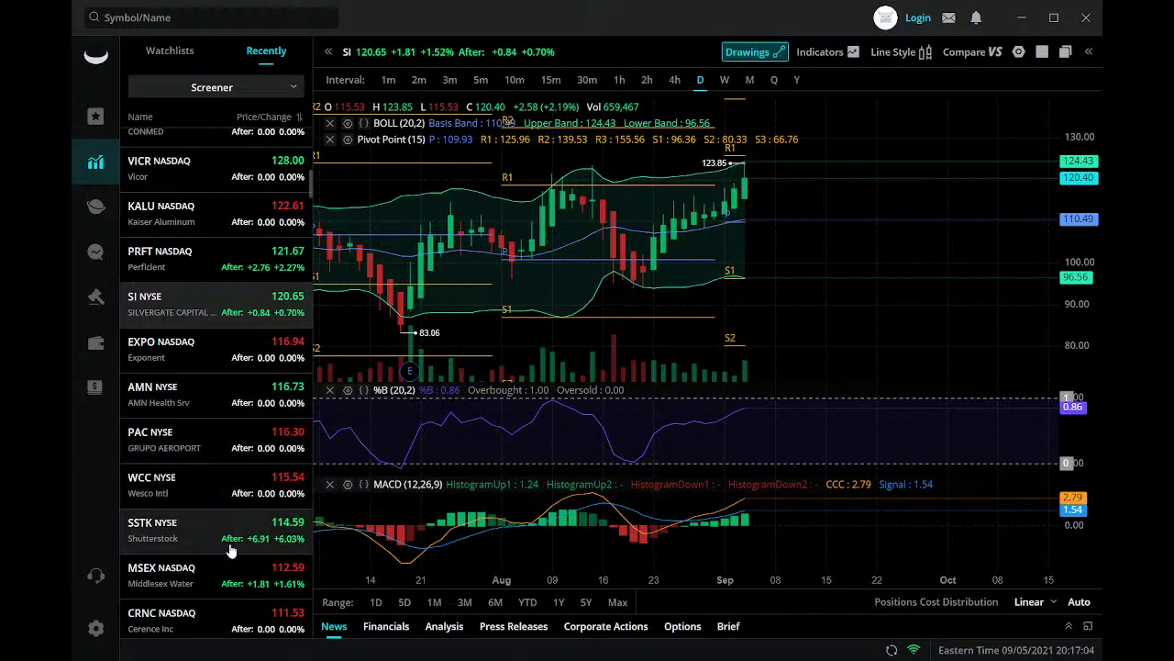
scroll(230, 555, "down", 10)
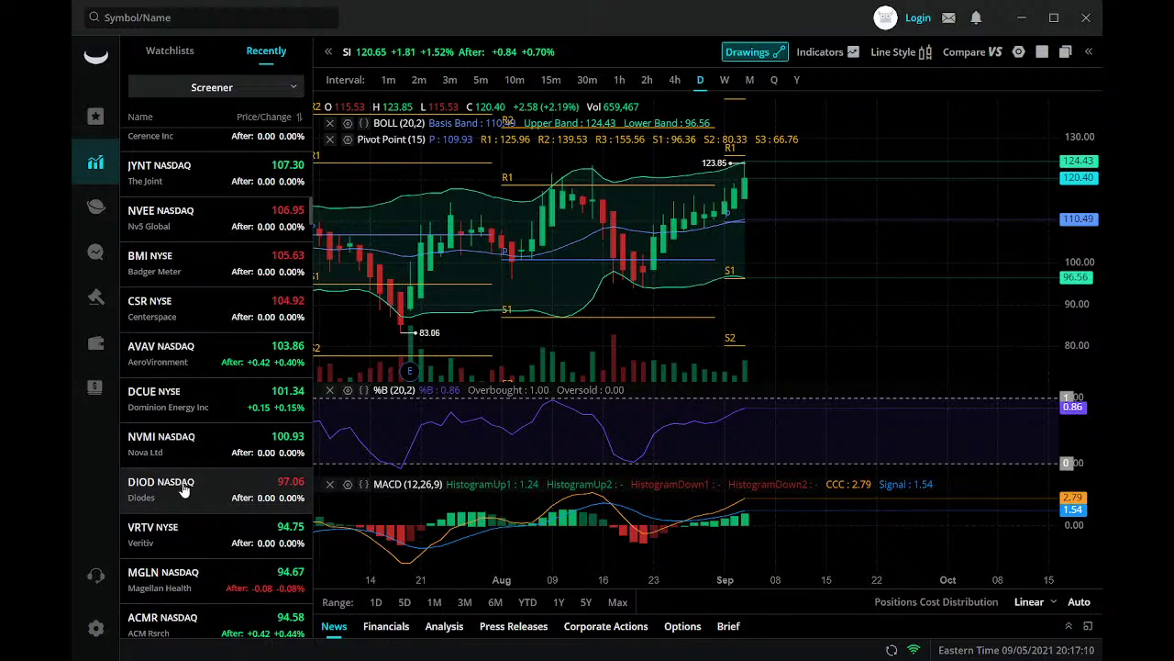
Chart DIOD and zoom its daily view out to span late 2019 to September 2021
left_click(184, 490)
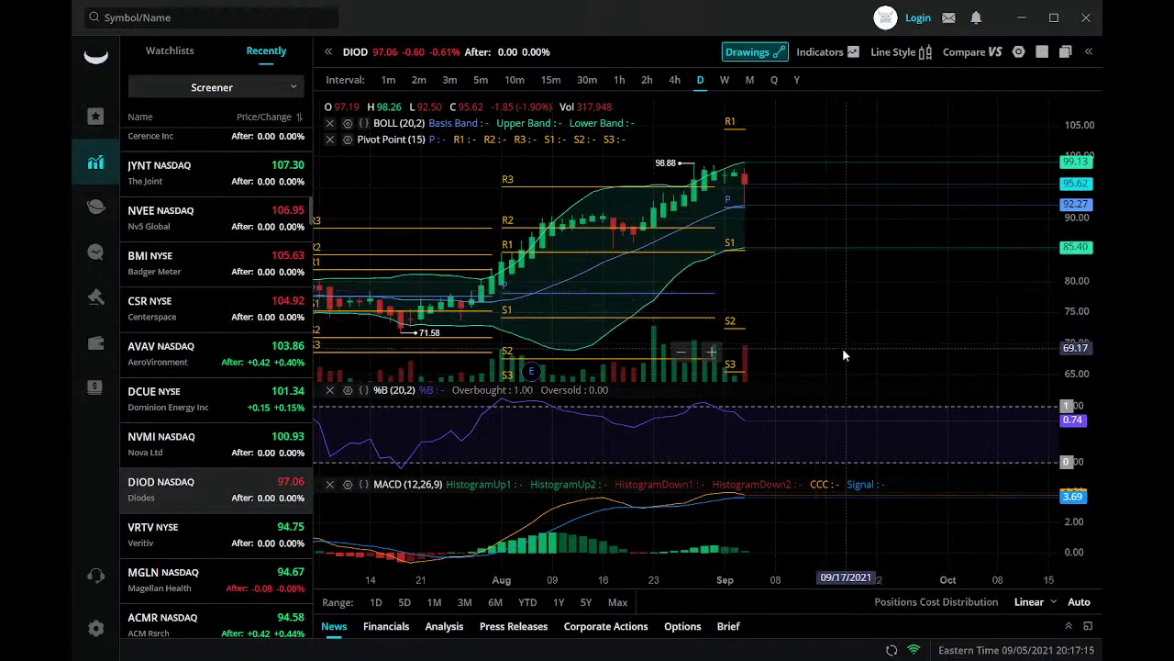
scroll(844, 355, "down", 2)
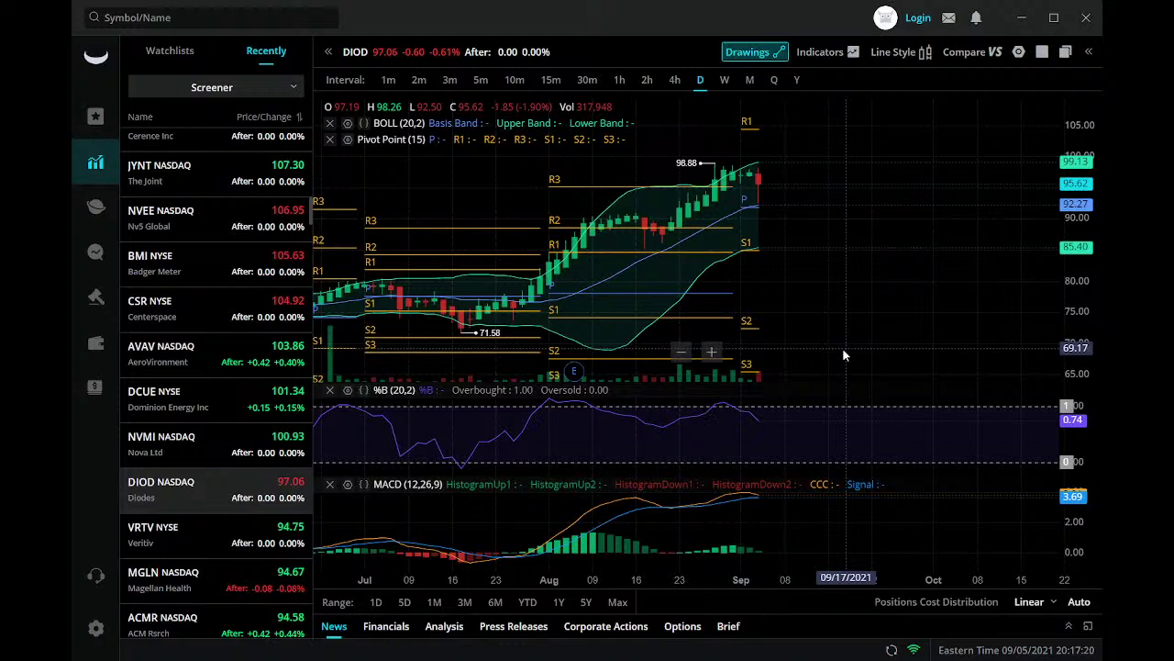
scroll(842, 347, "up", 1)
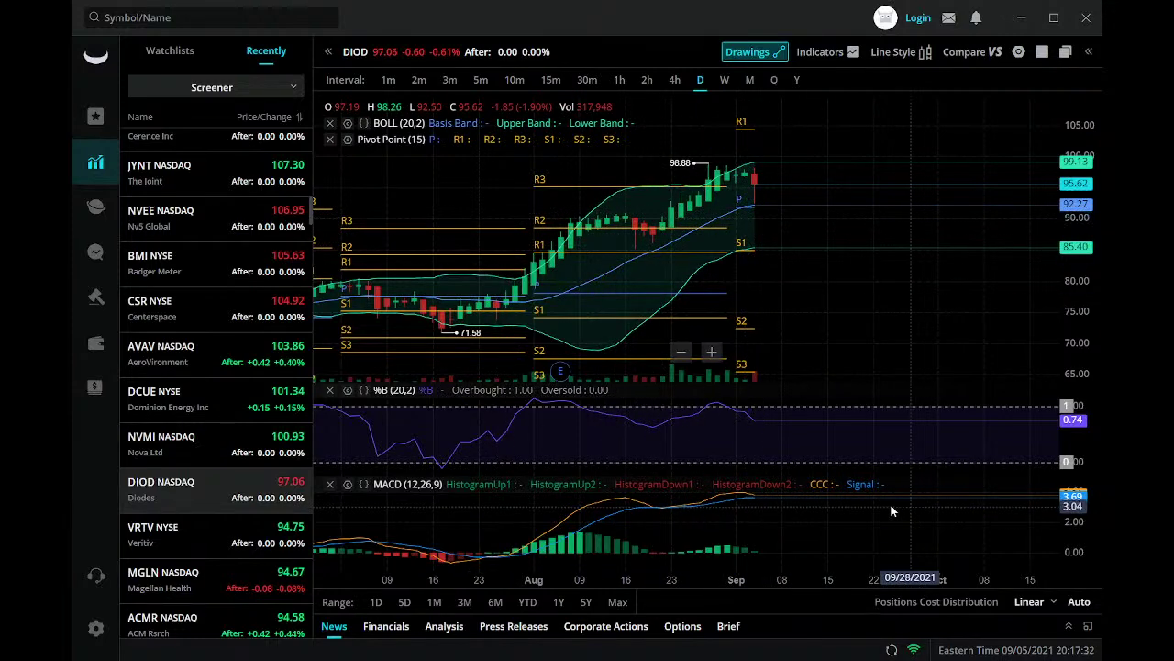
scroll(874, 512, "down", 5)
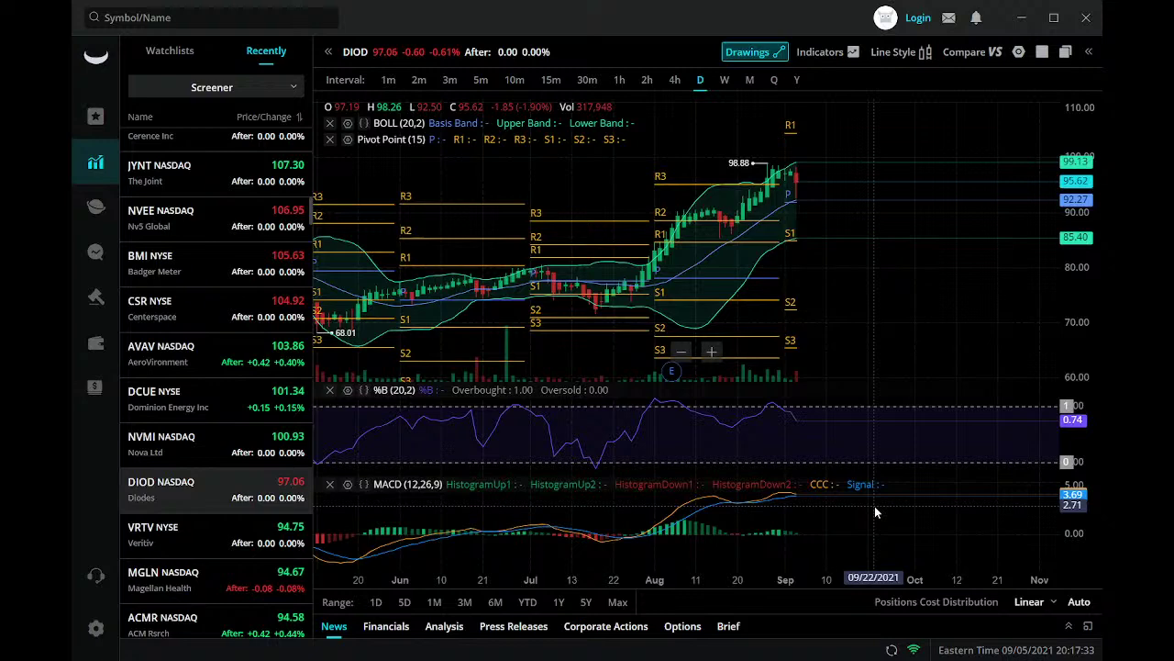
scroll(874, 507, "down", 5)
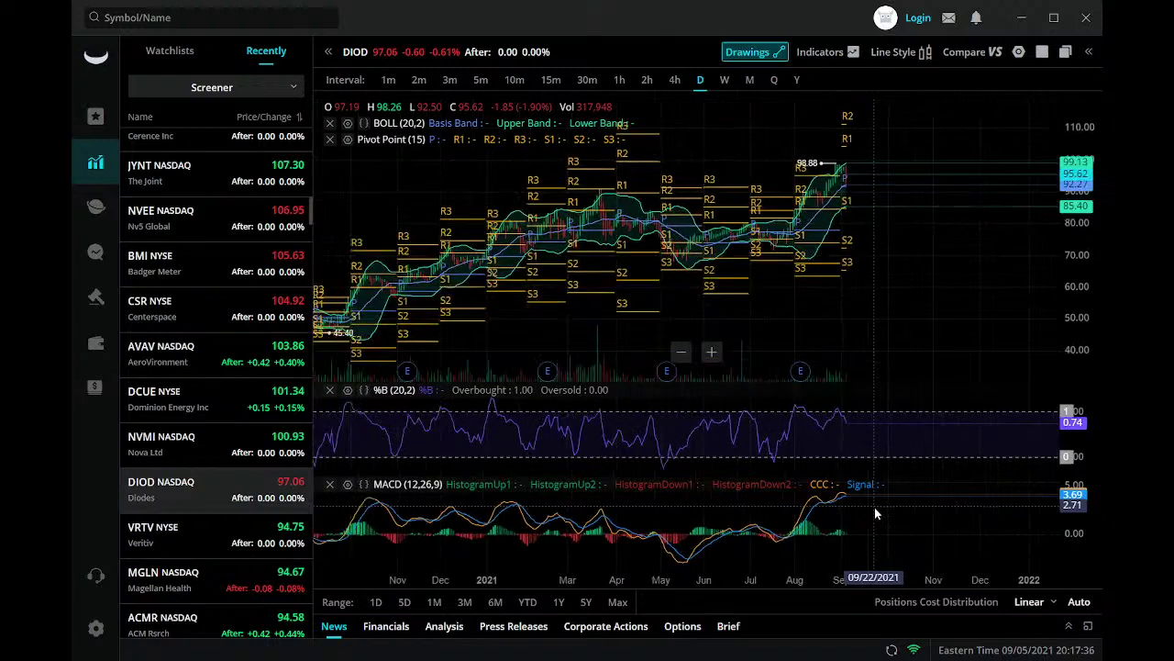
scroll(874, 509, "down", 4)
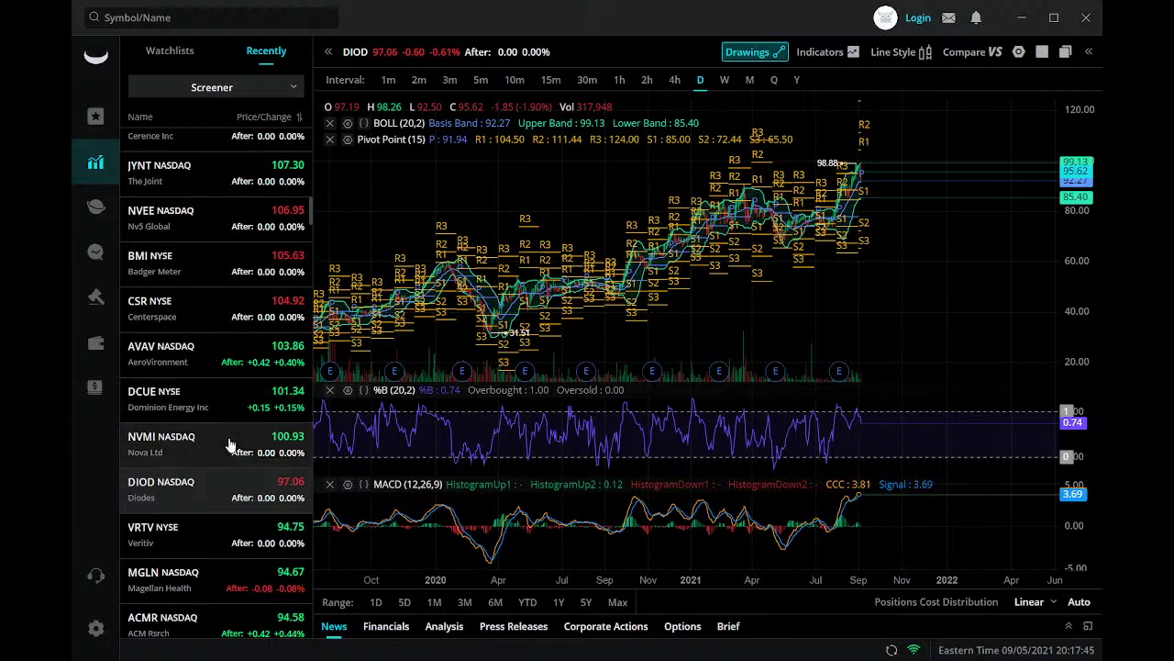
scroll(193, 542, "down", 3)
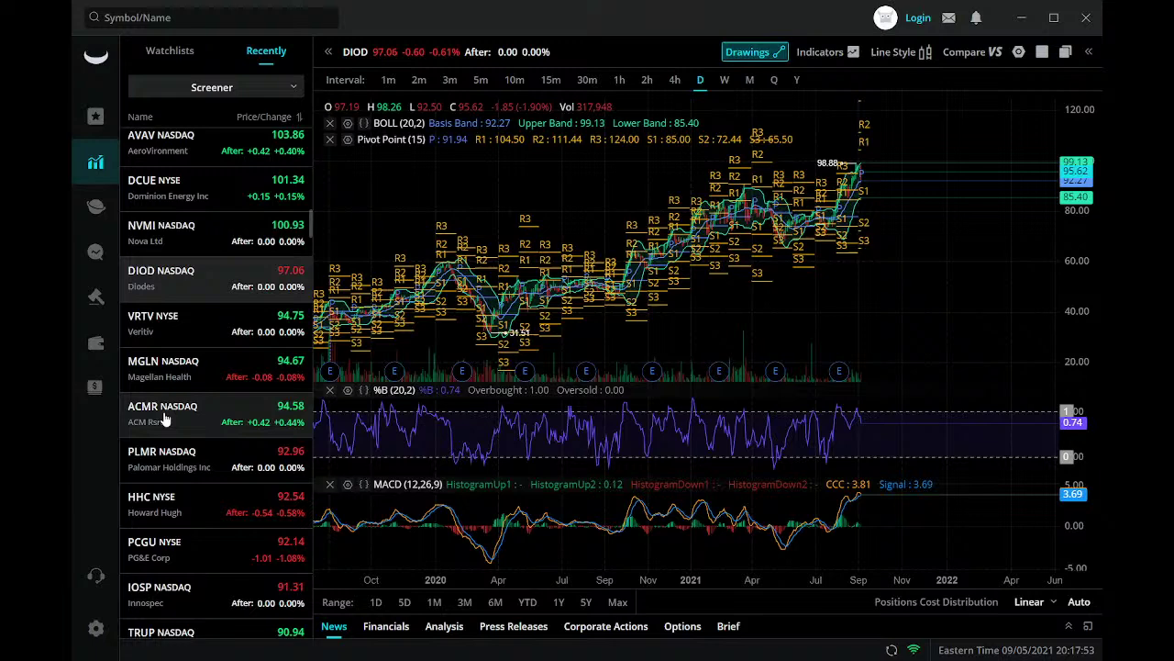
Switch the chart to ACMR from the Recently list and zoom in on its daily candles
left_click(227, 420)
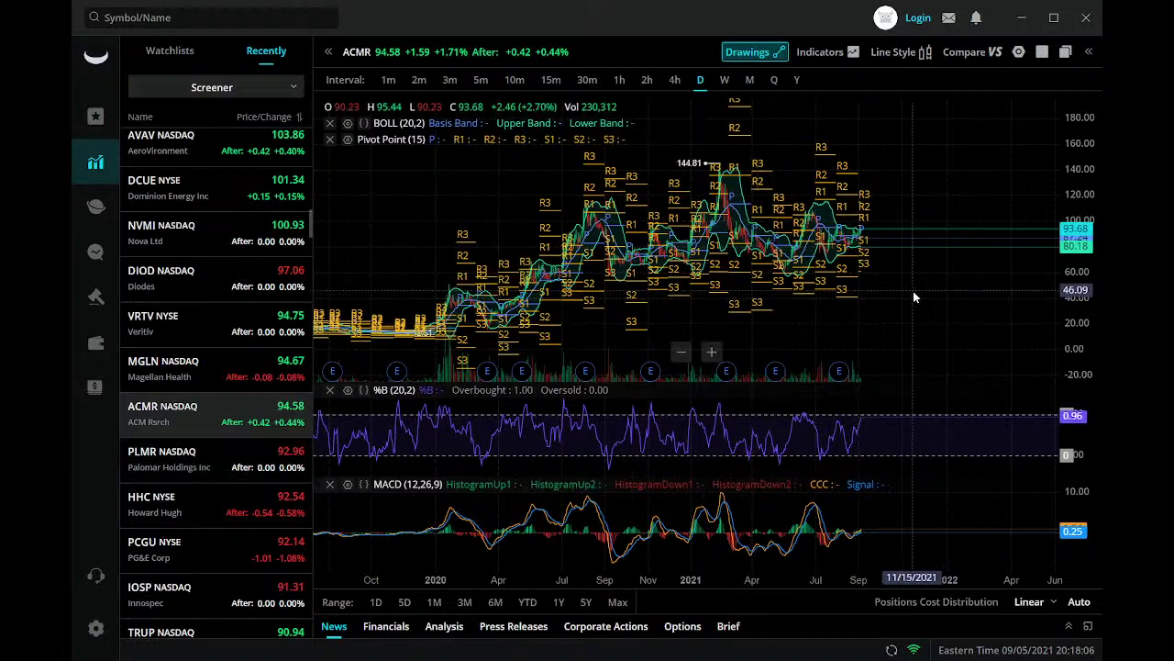
scroll(913, 290, "up", 5)
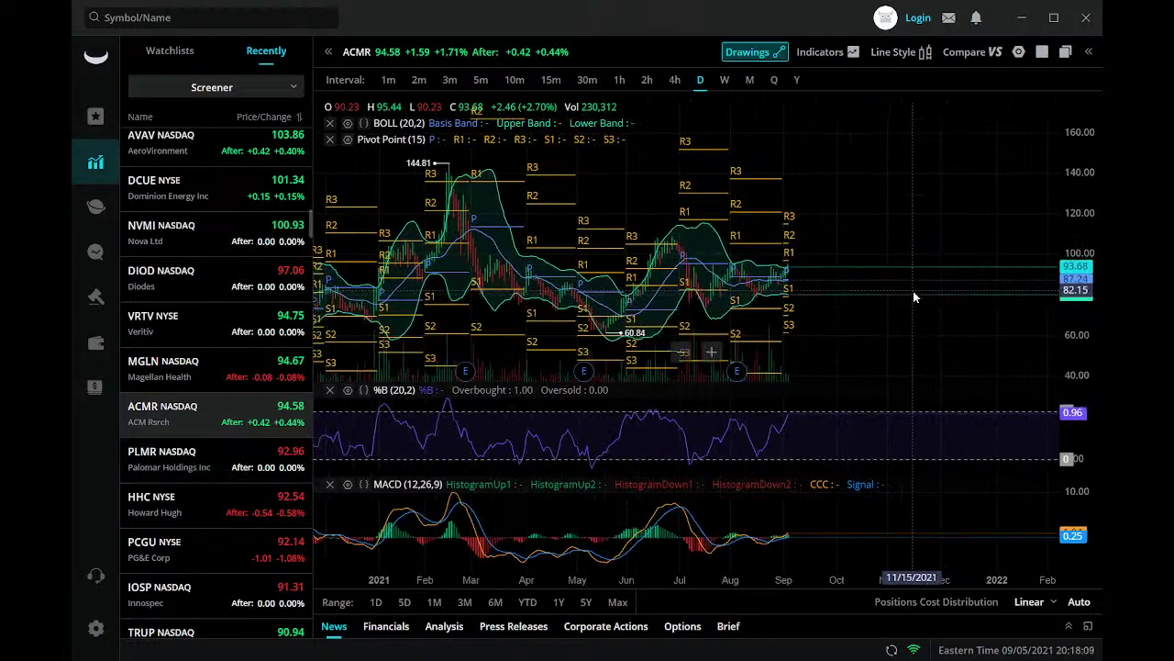
scroll(913, 291, "up", 5)
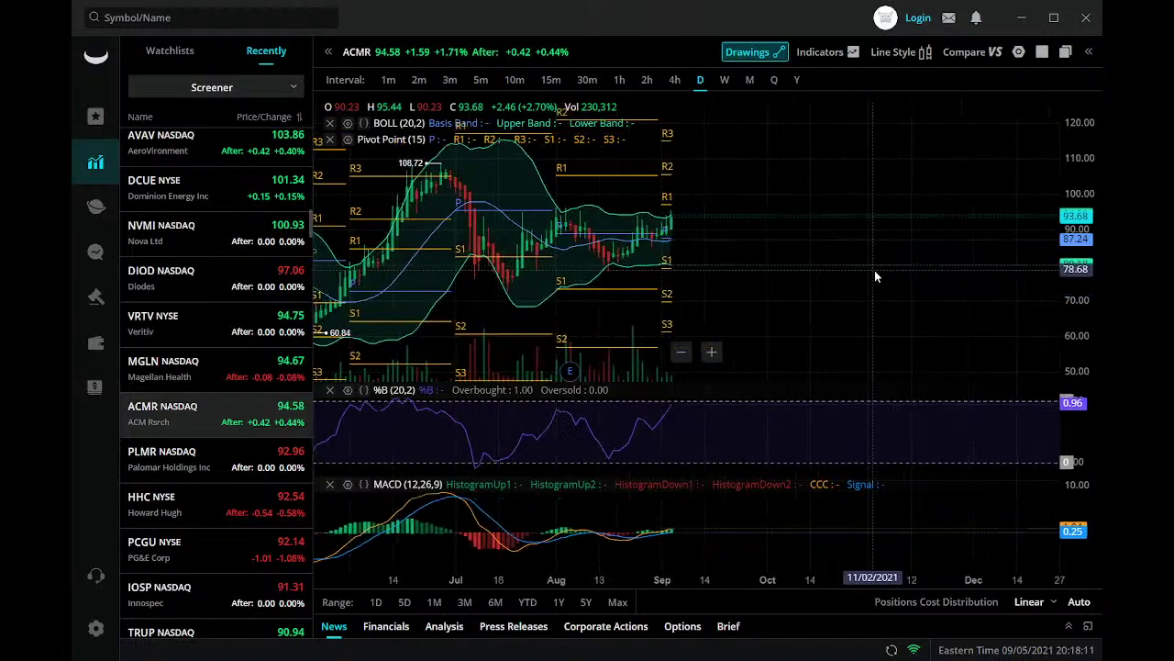
scroll(858, 274, "up", 1)
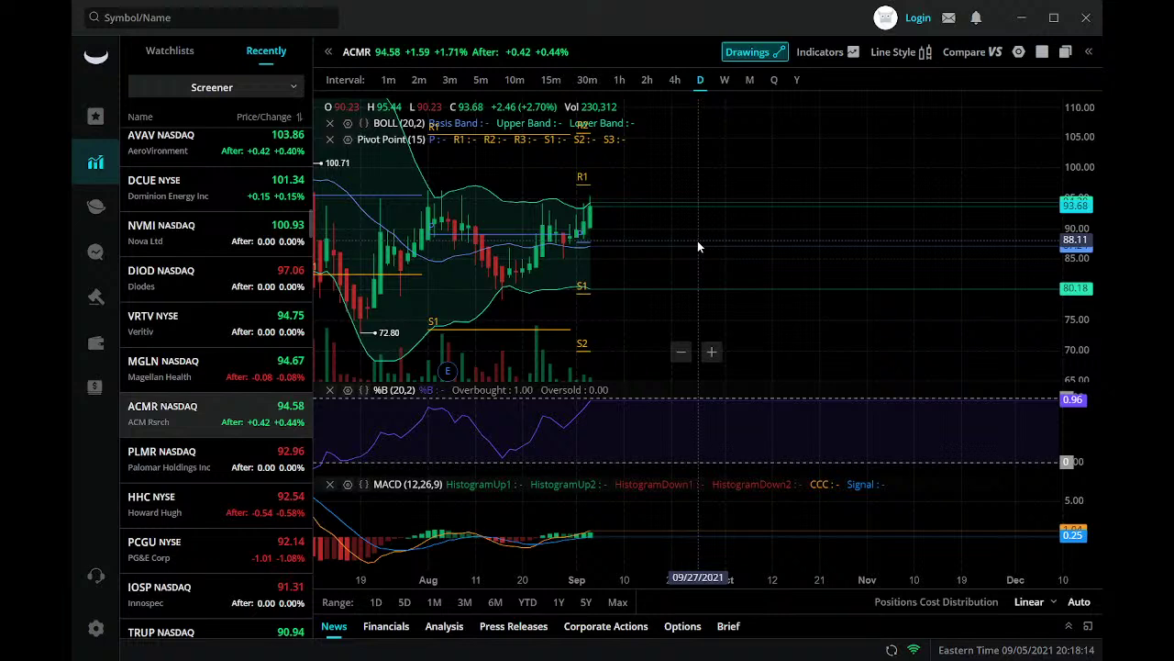
Change ACMR to 4-hour candles and zoom out to show July through early September
left_click(674, 80)
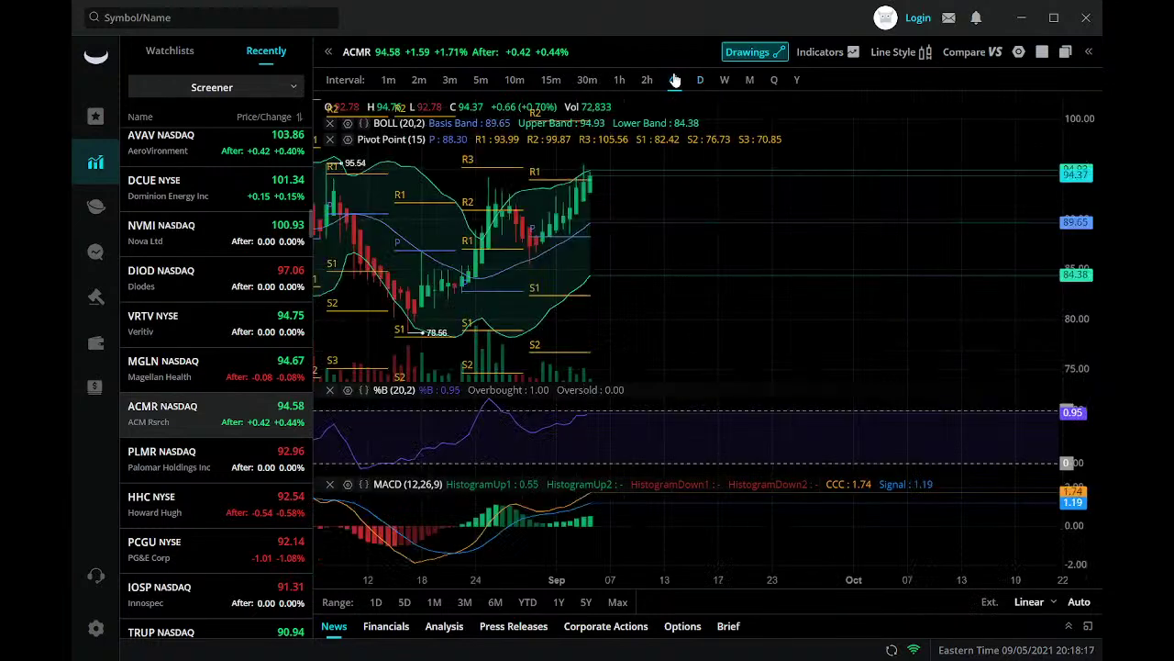
scroll(687, 257, "down", 5)
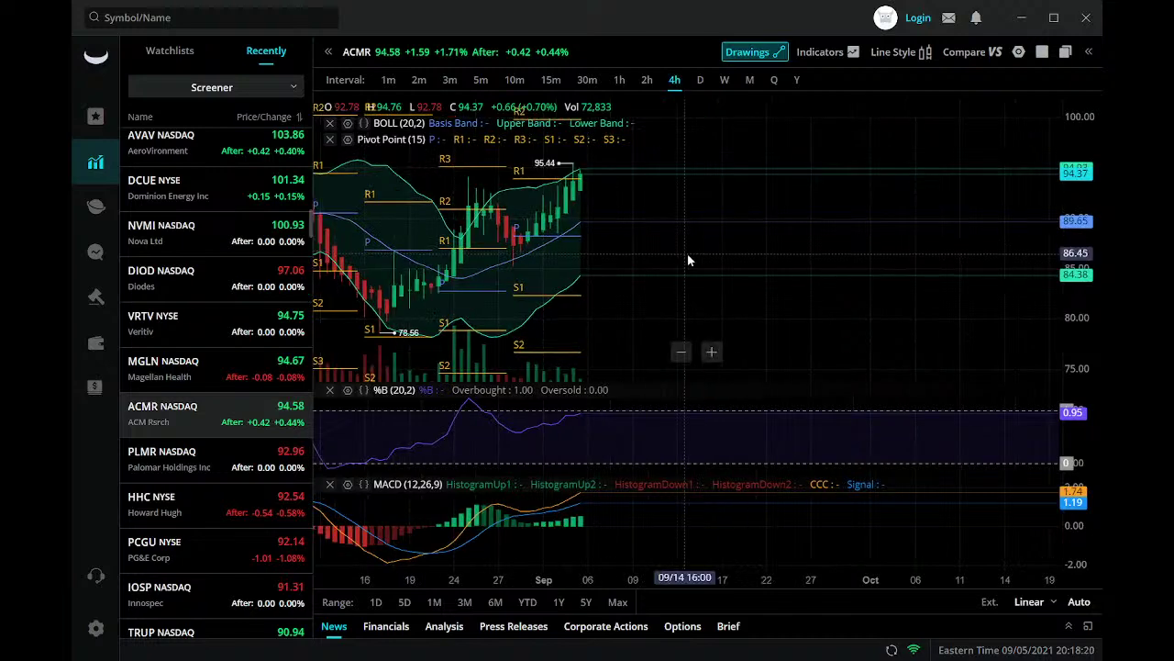
scroll(688, 255, "down", 4)
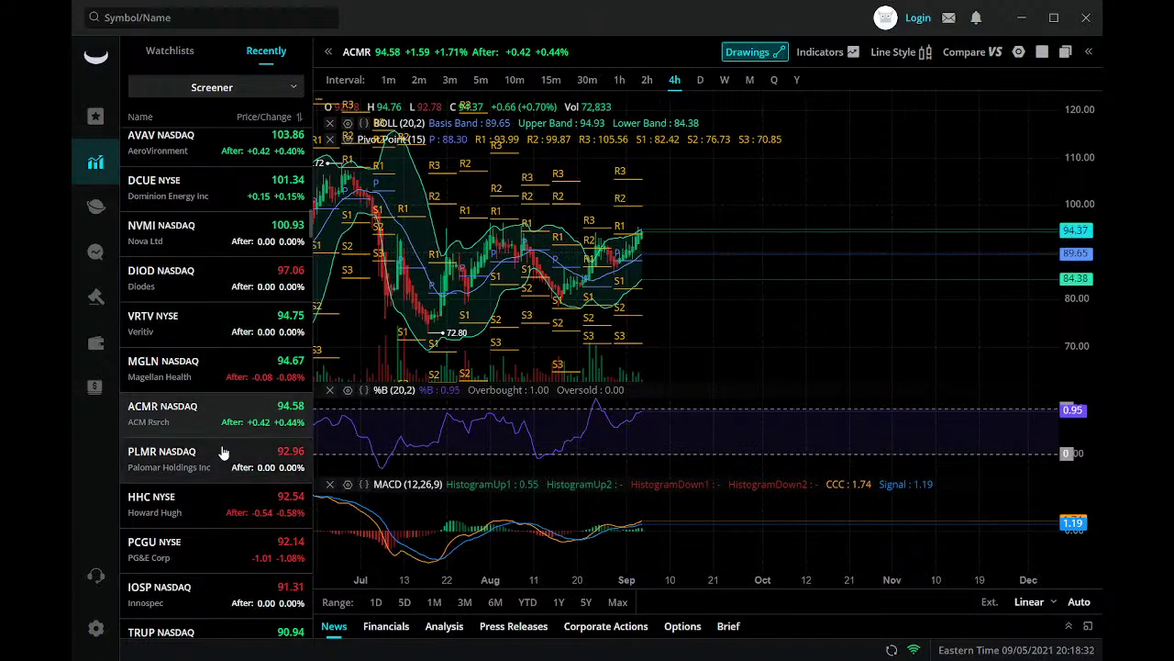
scroll(220, 463, "down", 5)
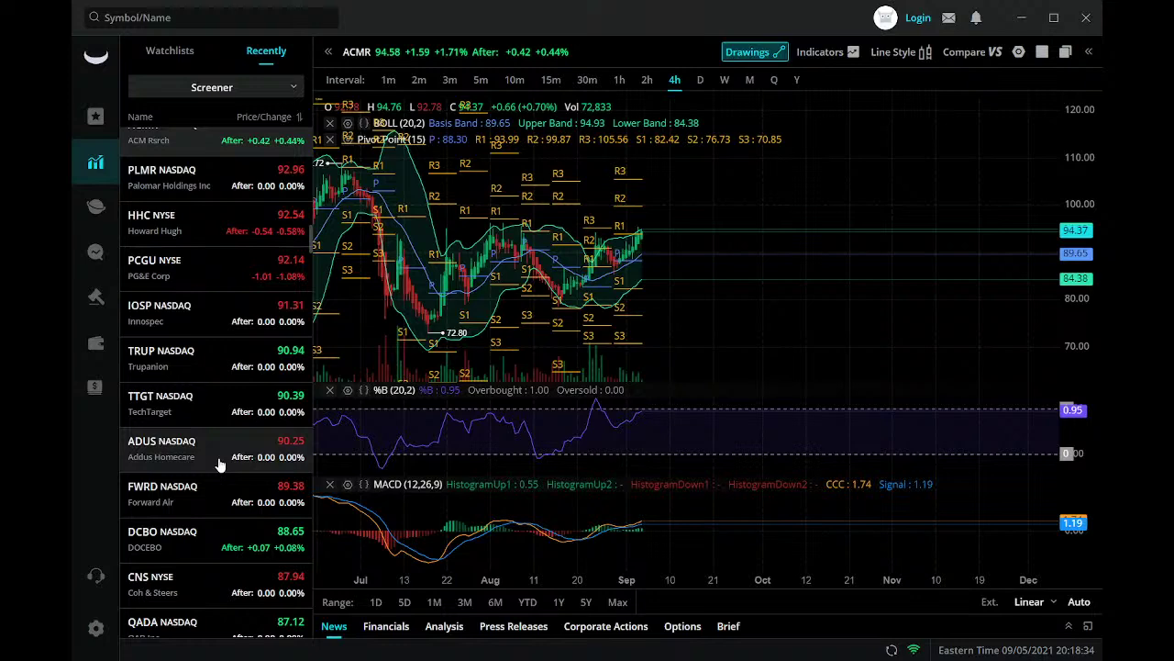
scroll(220, 464, "down", 1)
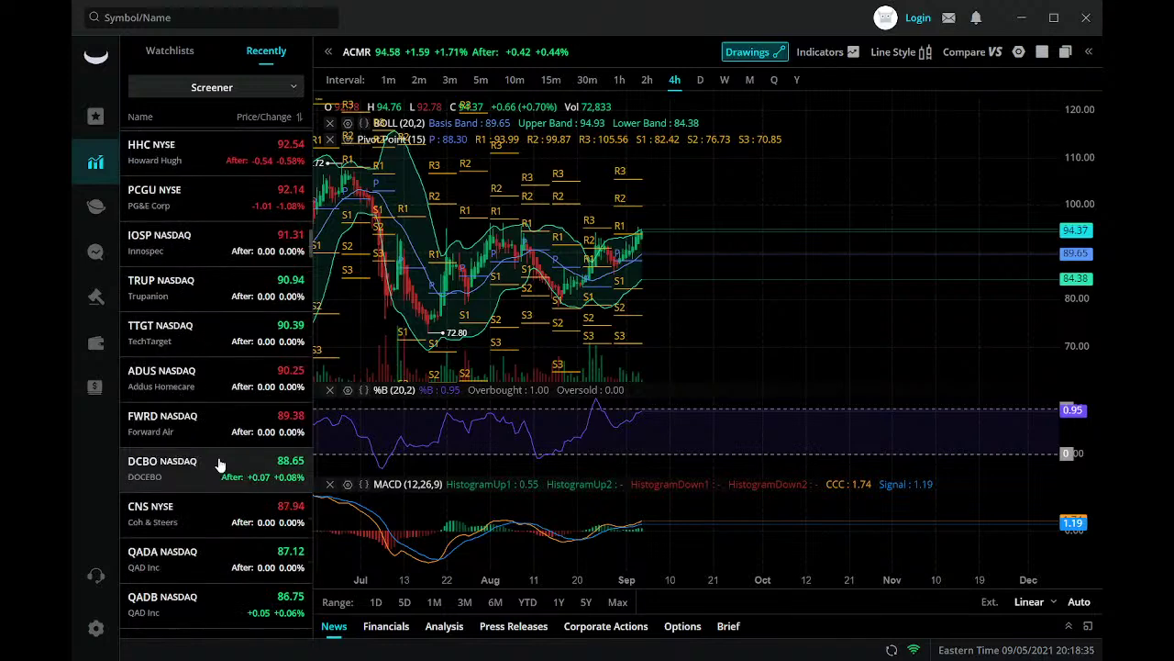
Chart DCBO on 4-hour candles, zoomed in and panned to show earlier August
left_click(220, 465)
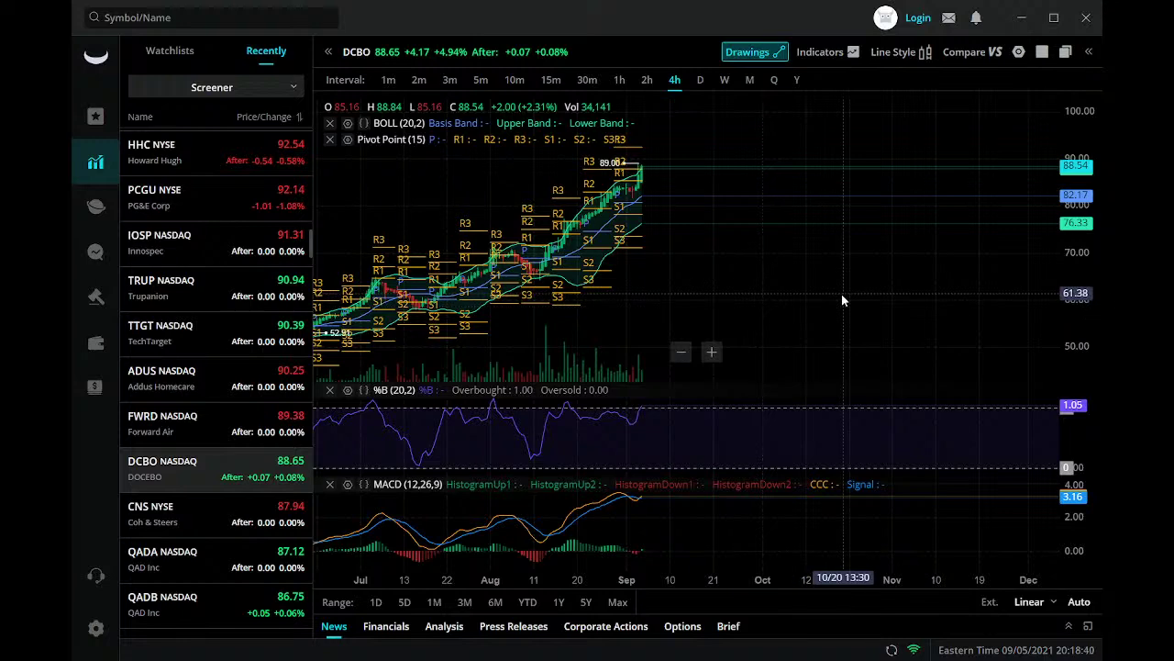
scroll(800, 295, "up", 1)
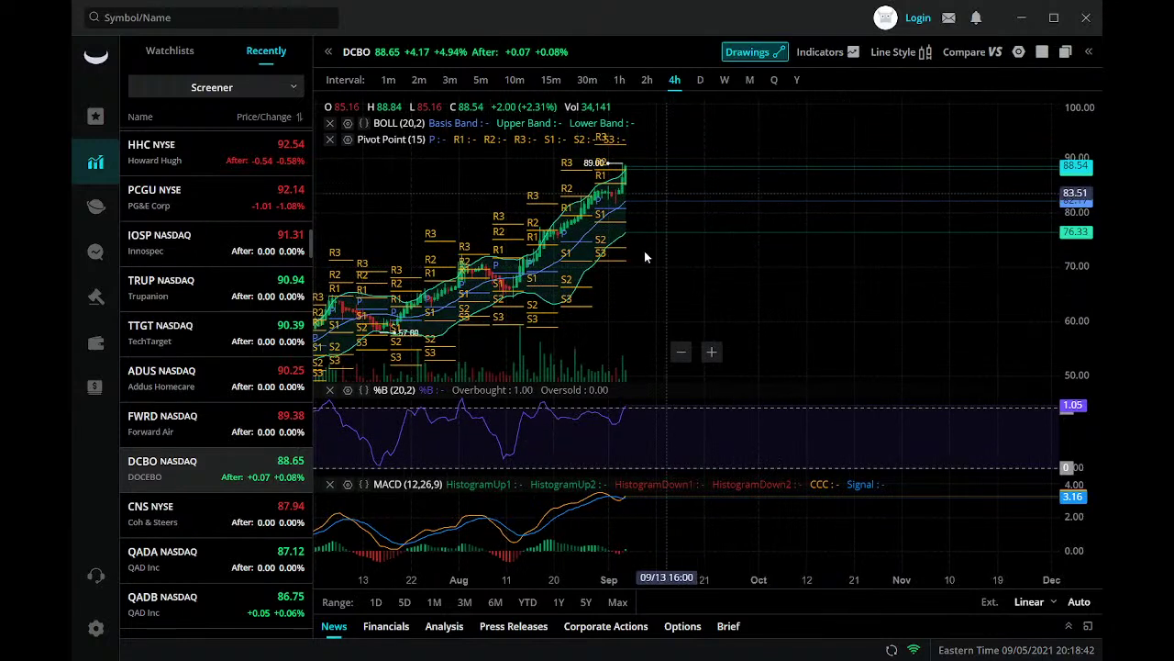
scroll(644, 250, "up", 1)
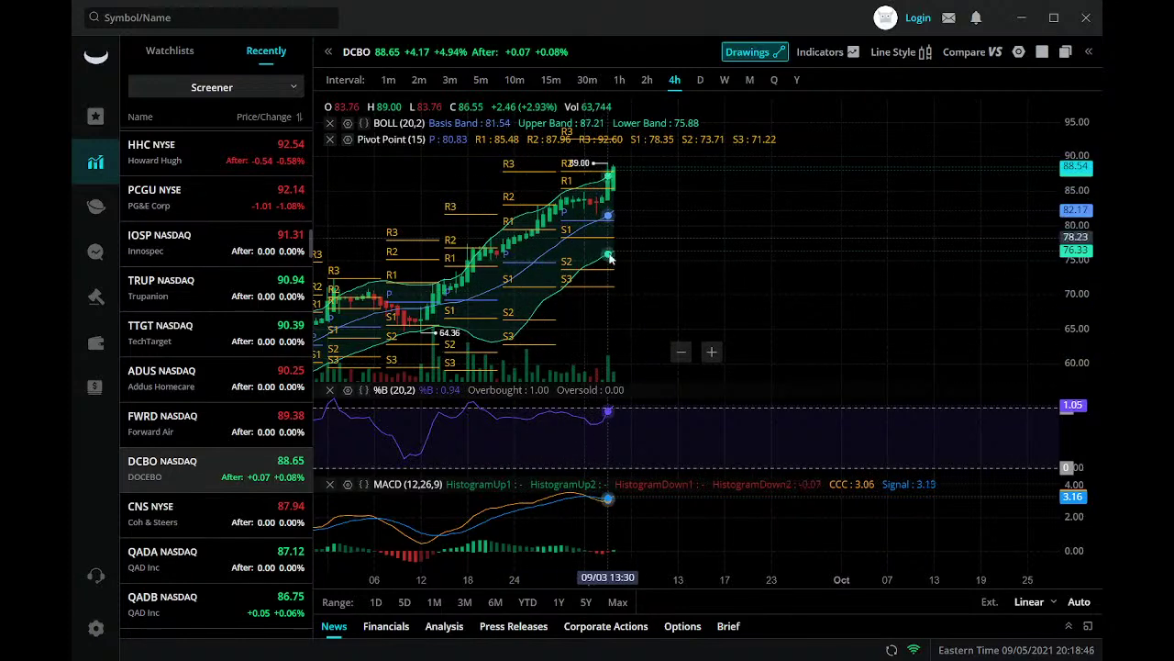
scroll(613, 285, "up", 1)
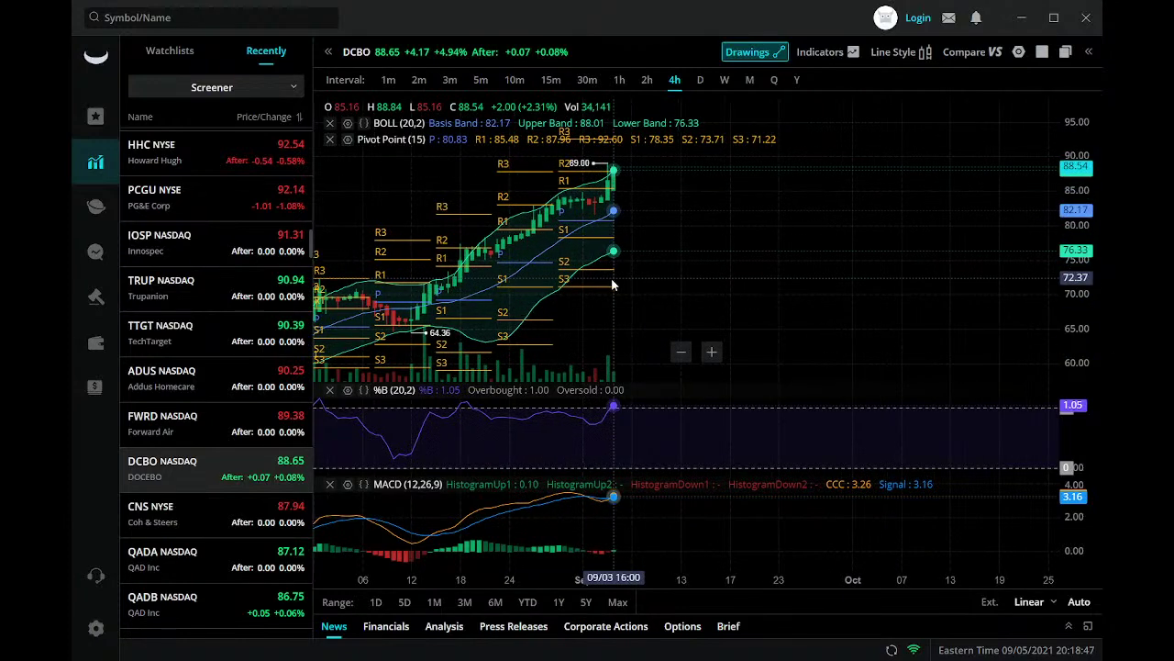
left_click_drag(613, 286, 917, 273)
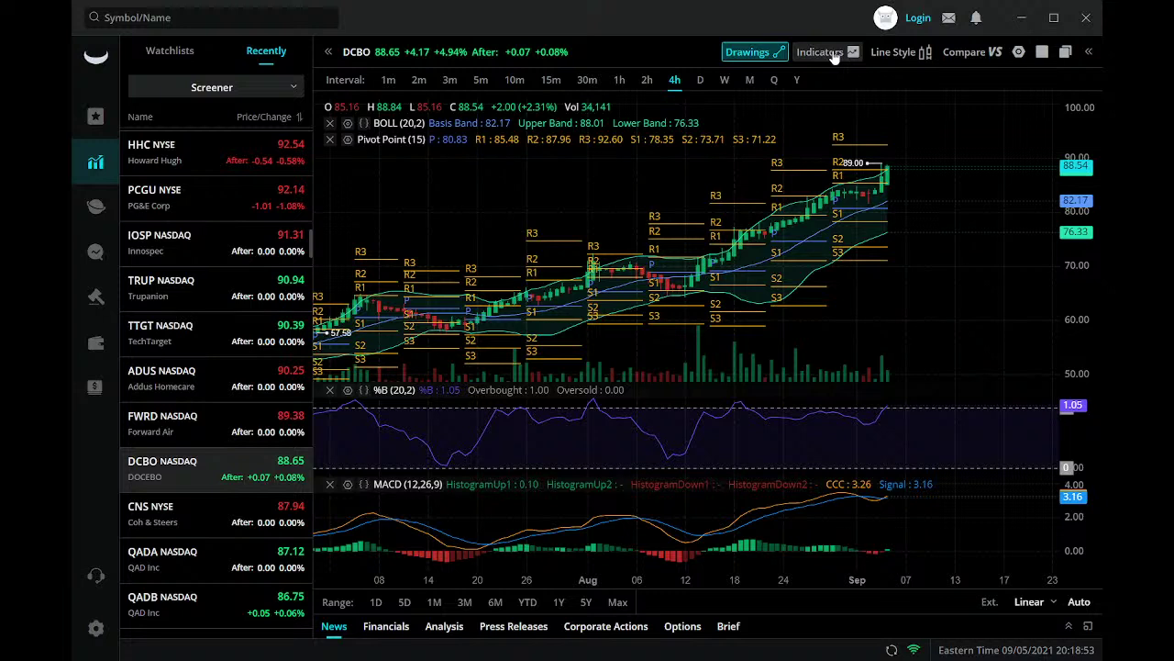
Pick Fibonacci Retracement from the Drawings list and zoom DCBO out to late December 2020
left_click(888, 53)
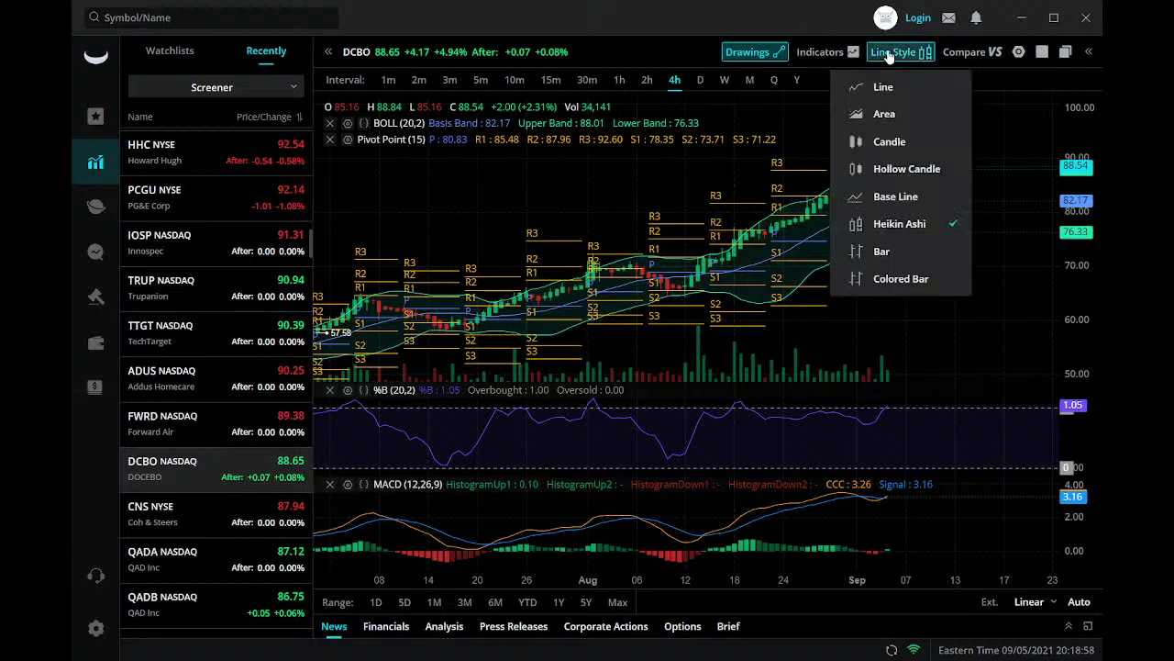
left_click(838, 55)
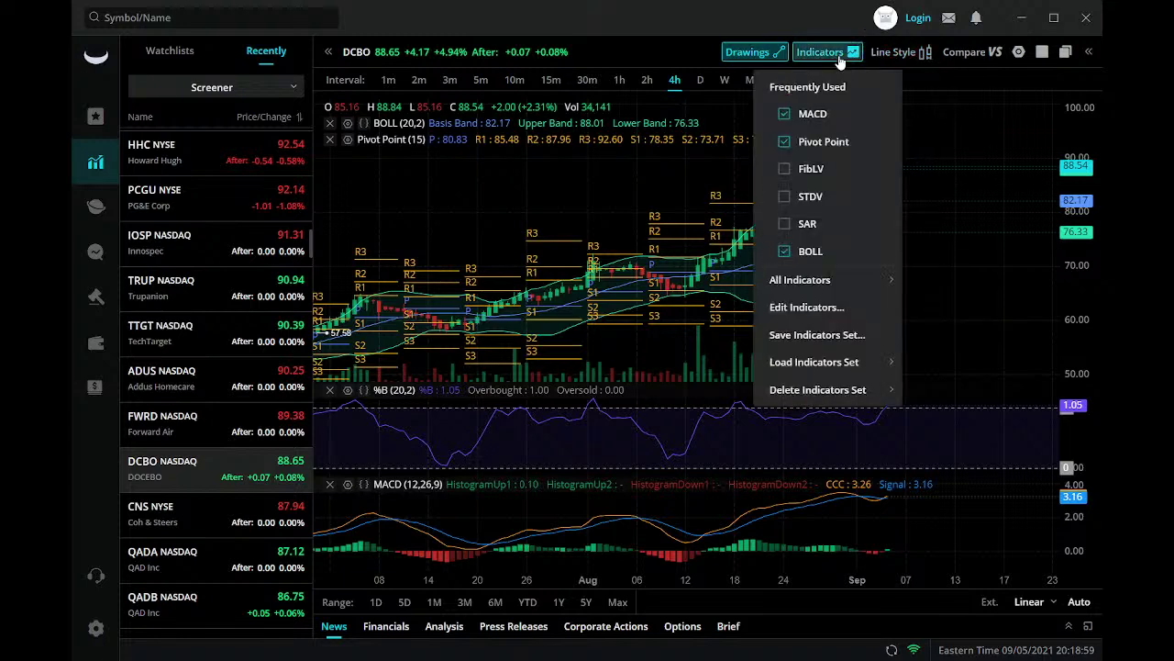
left_click(746, 57)
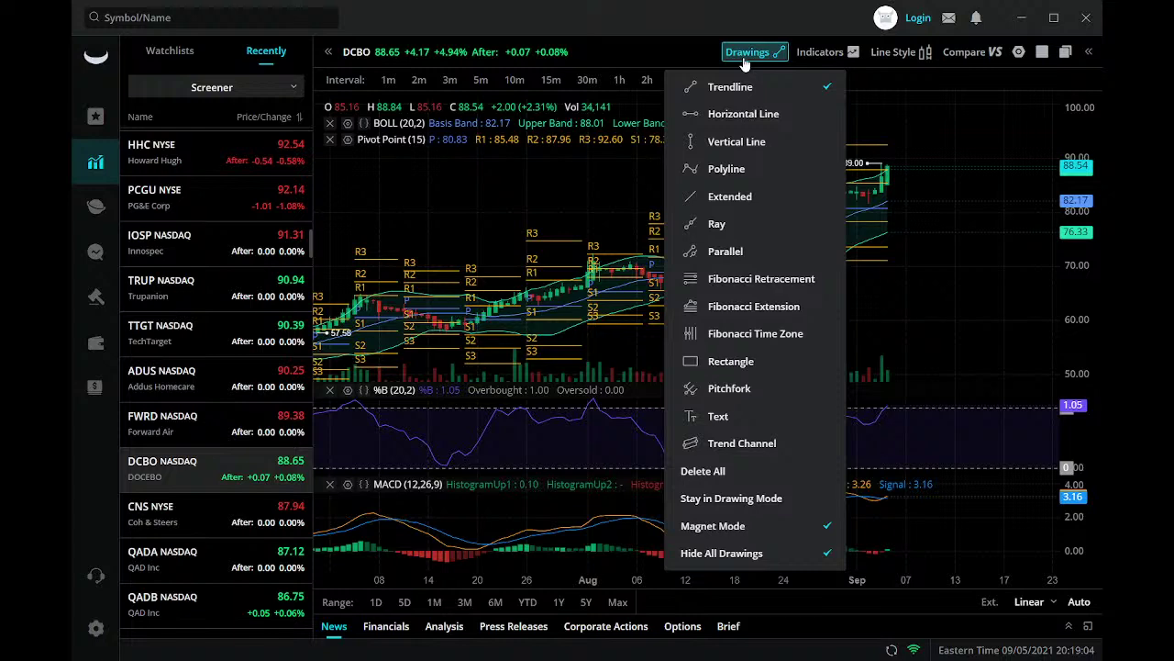
left_click(724, 284)
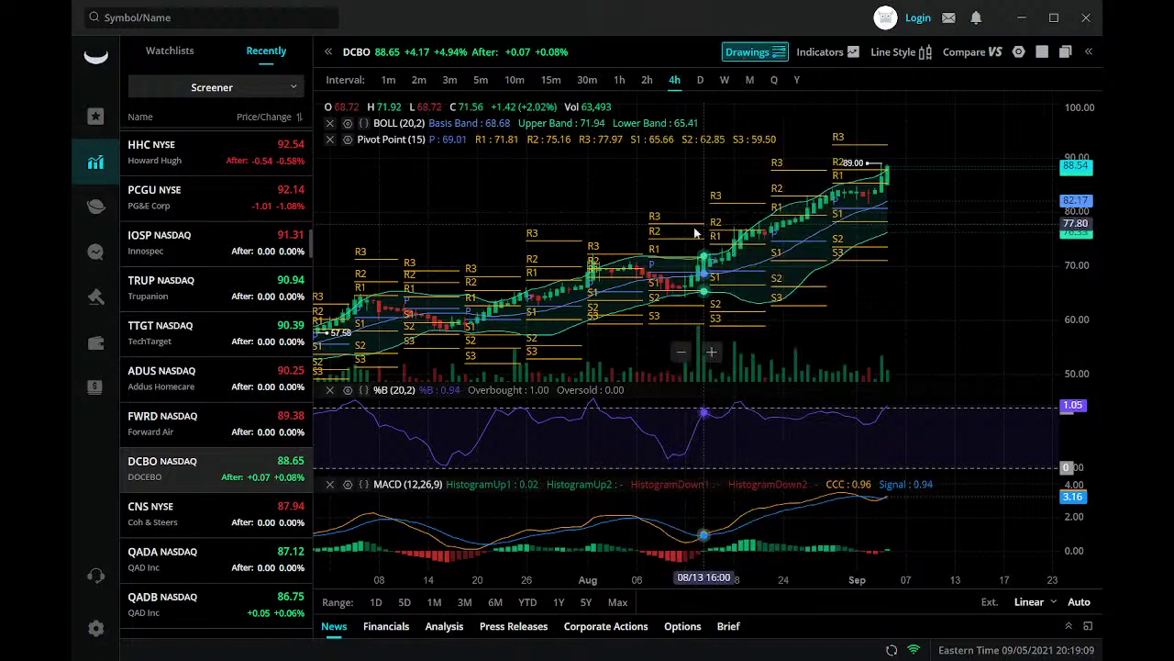
scroll(644, 284, "down", 5)
scroll(644, 286, "down", 2)
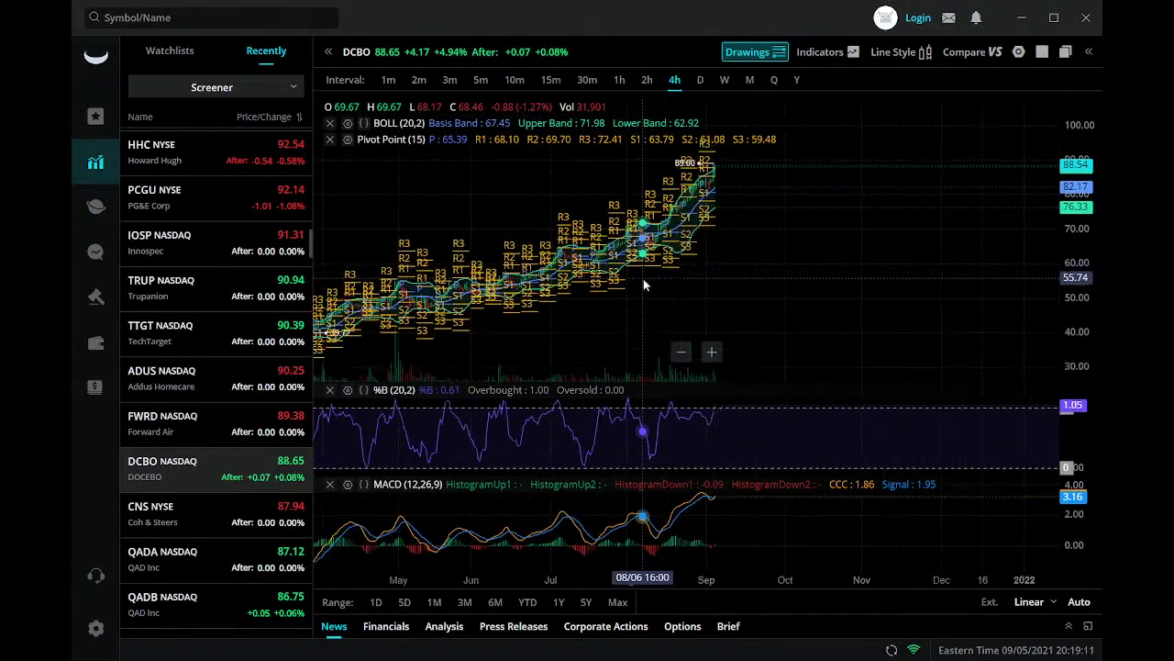
scroll(643, 285, "down", 2)
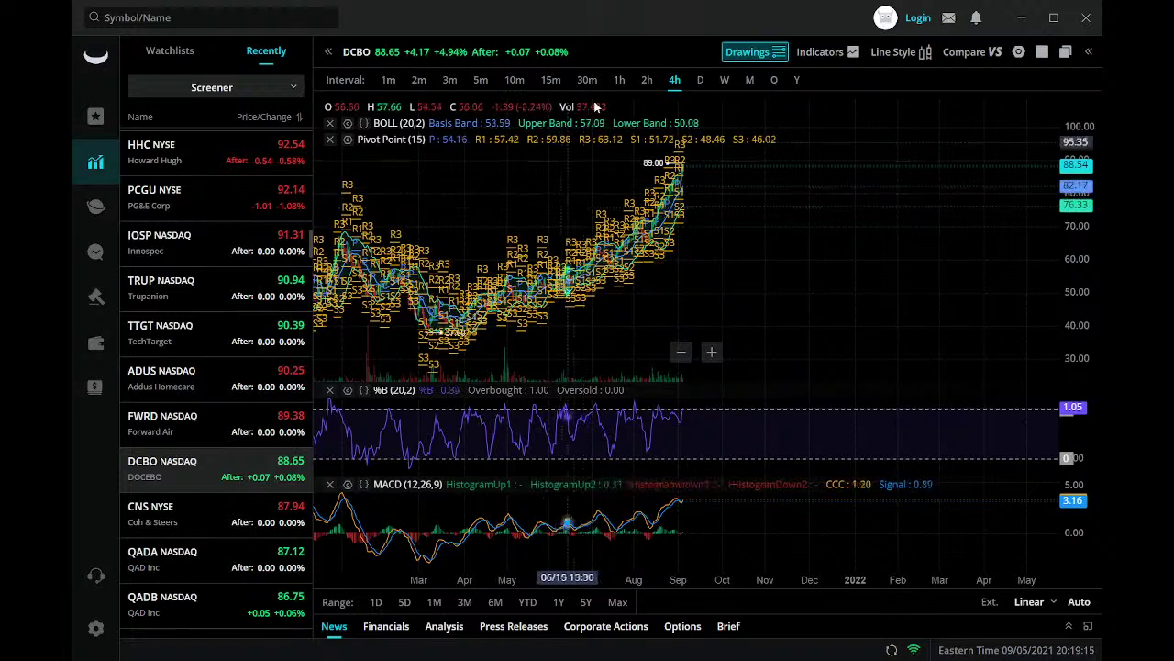
Remove the Pivot Point indicator from DCBO's chart and pan back to late September 2020
left_click(330, 140)
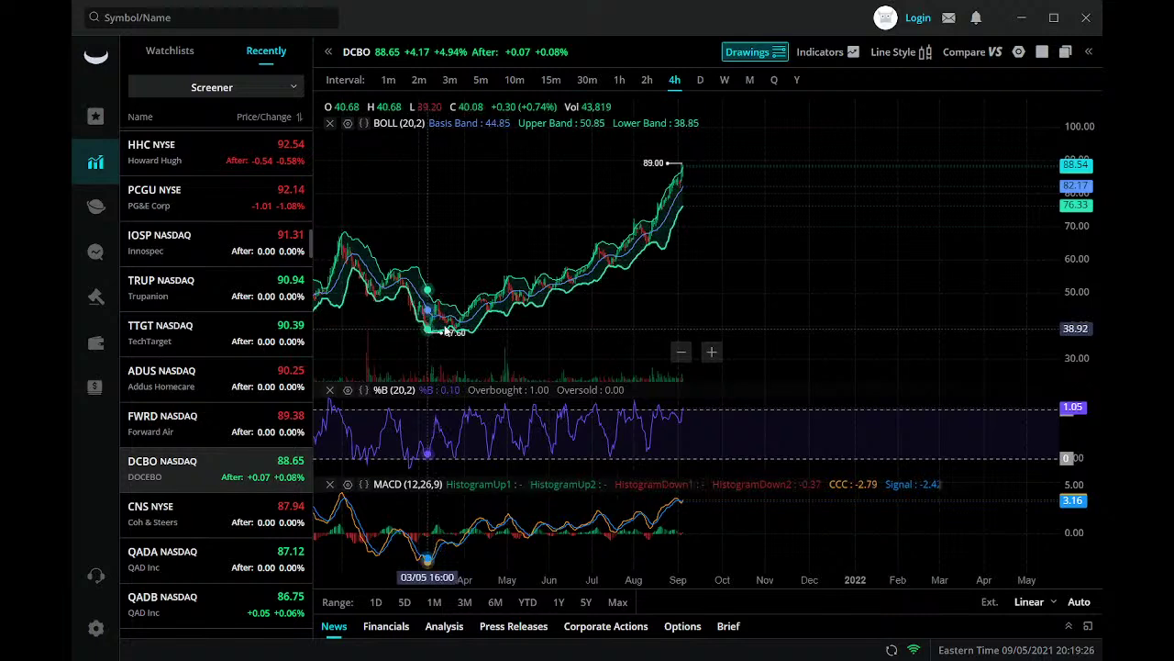
left_click_drag(425, 337, 731, 246)
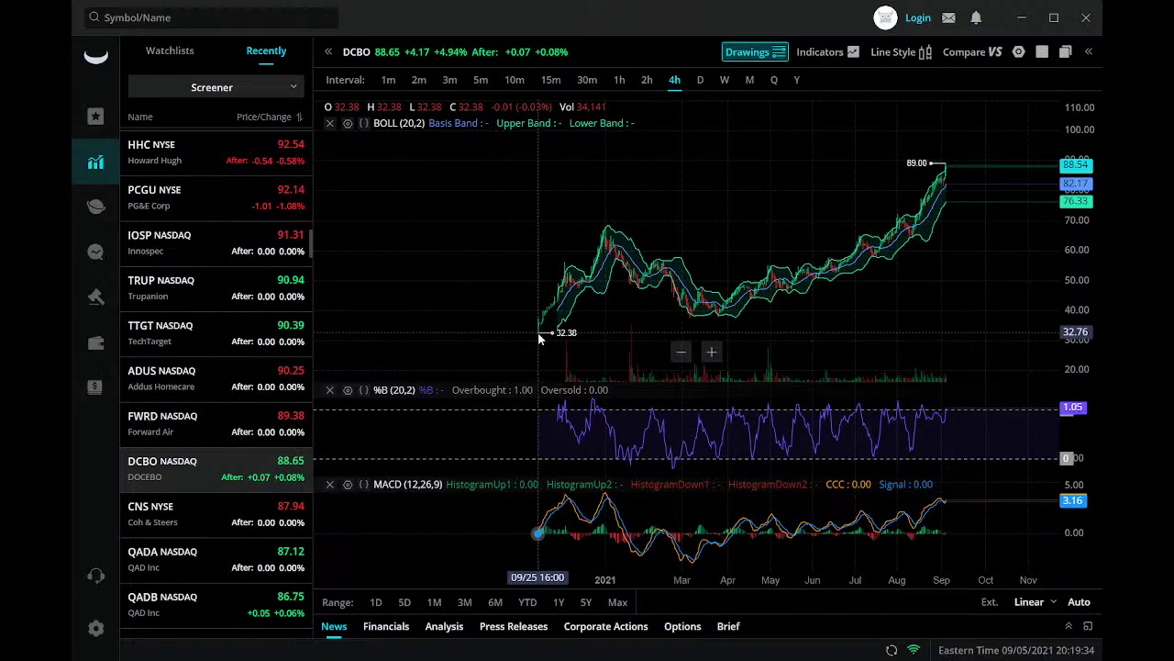
left_click_drag(539, 338, 379, 335)
Pick the Fibonacci Retracement drawing tool from the chart's action list, then dismiss the actions
right_click(379, 334)
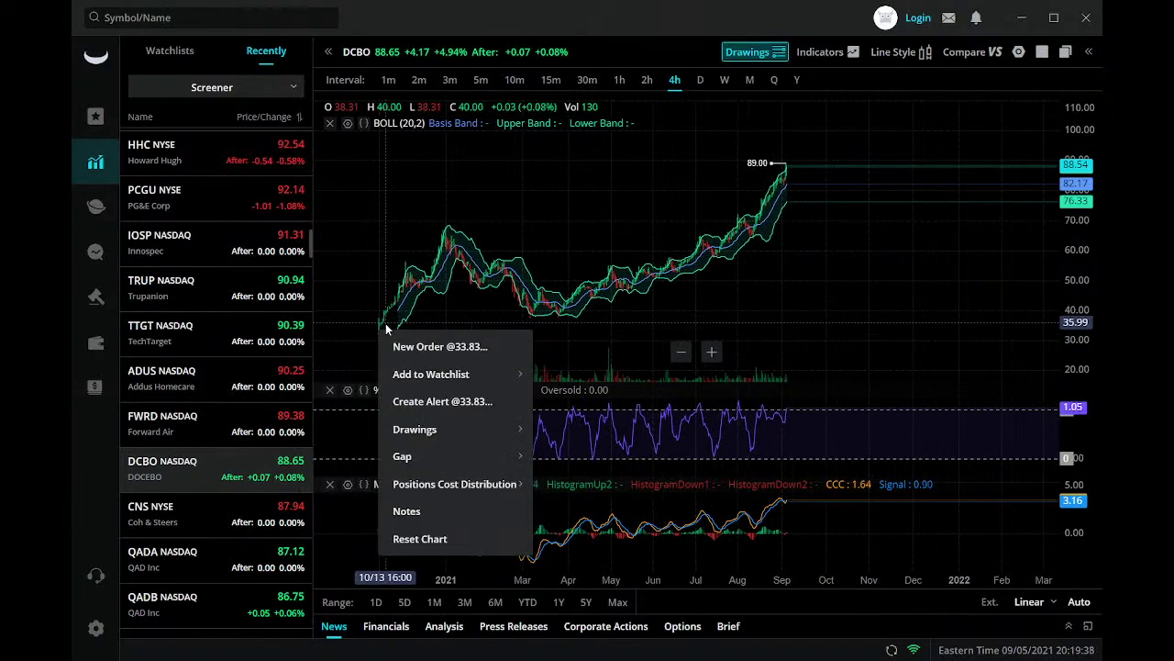
mouse_move(471, 431)
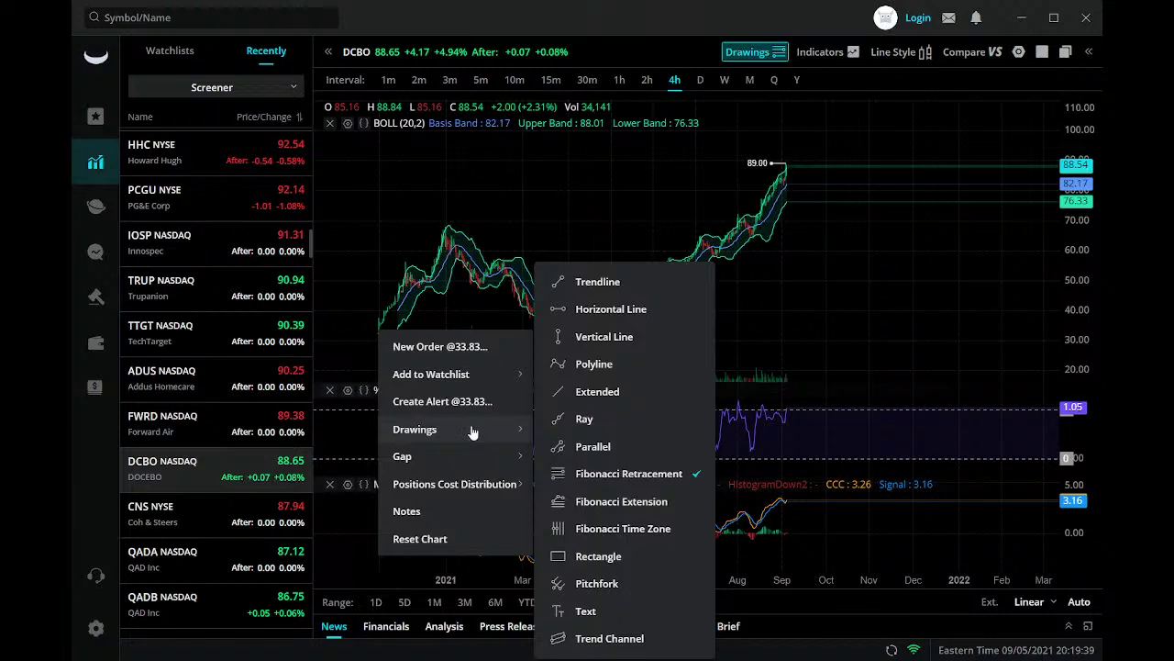
left_click(601, 473)
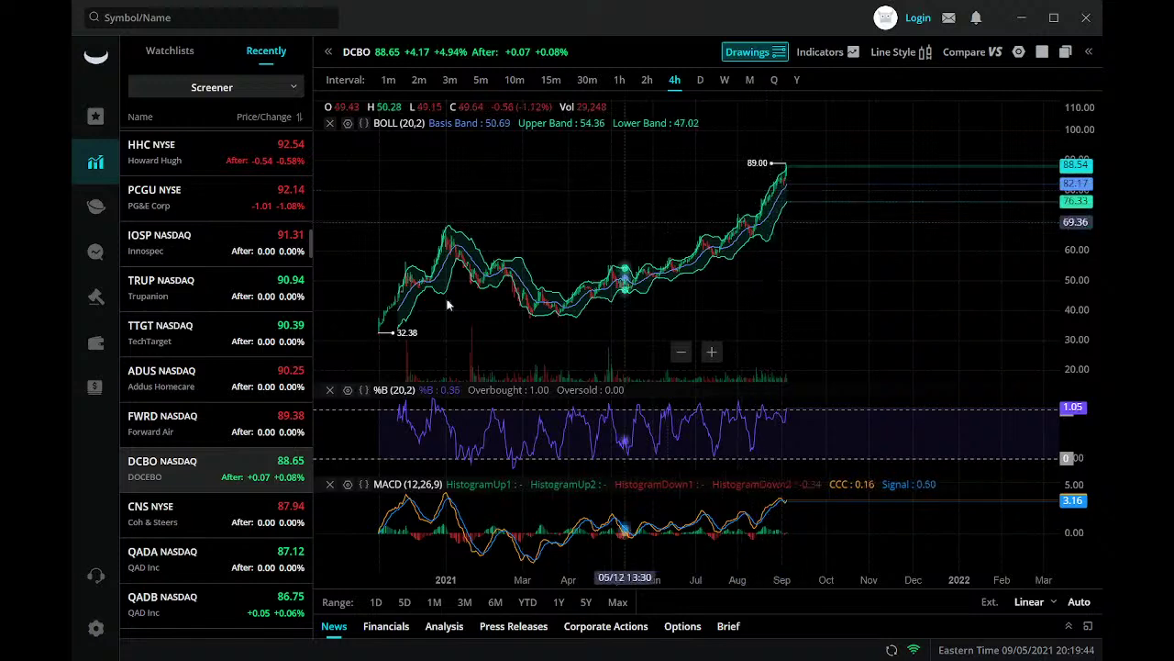
left_click_drag(385, 335, 394, 332)
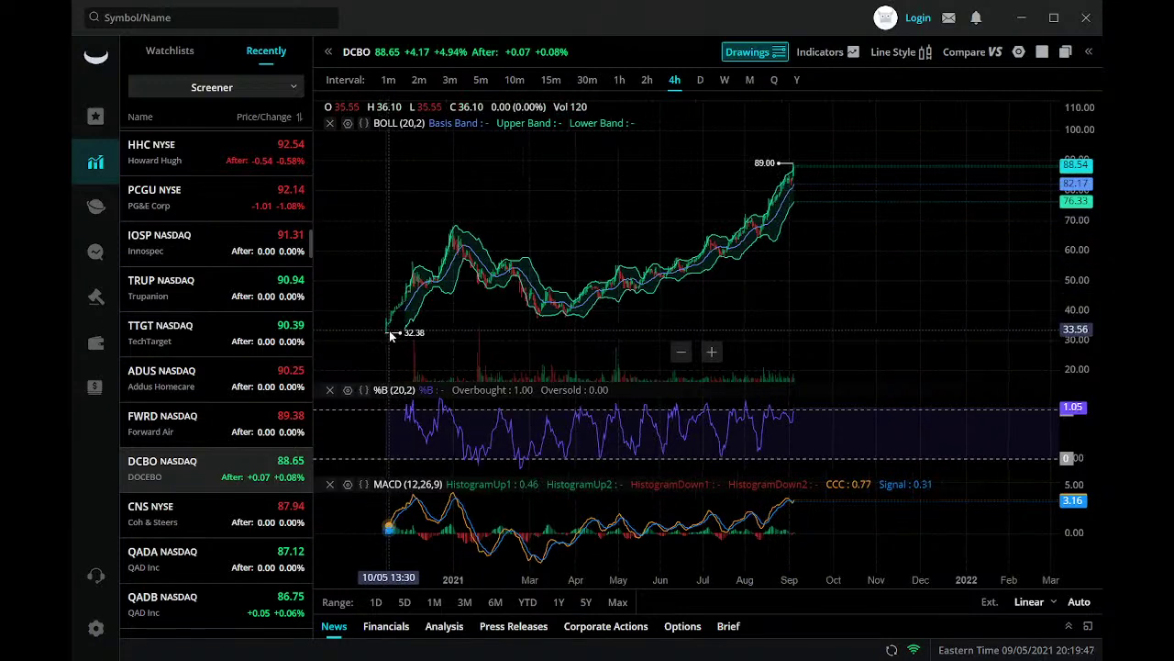
right_click(395, 329)
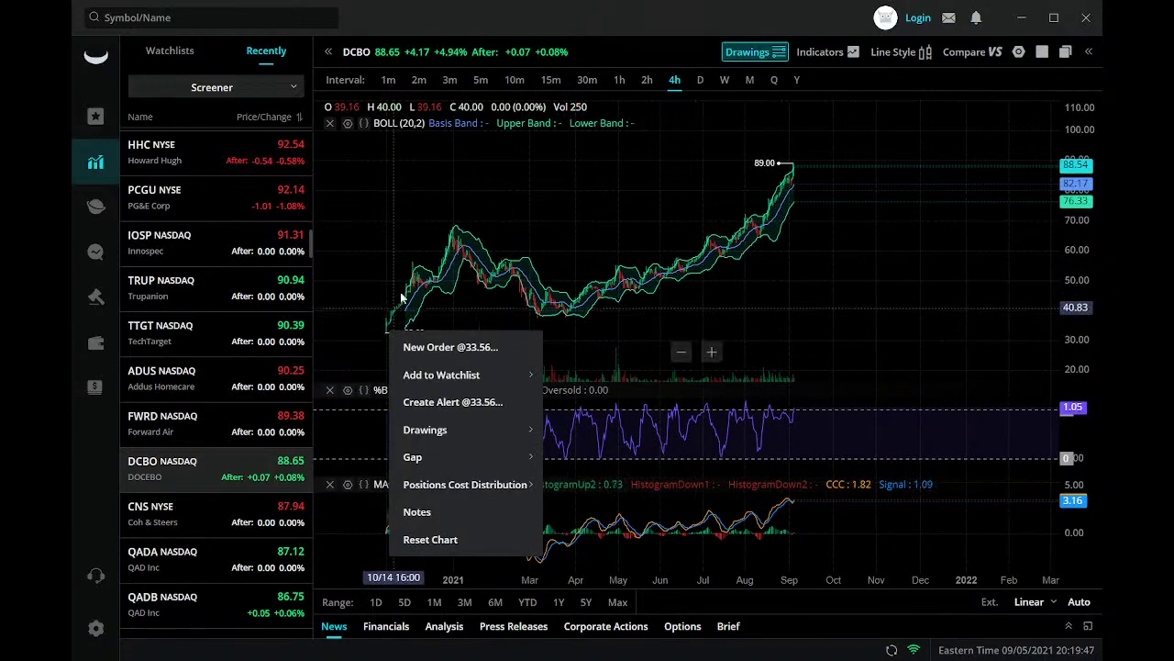
left_click_drag(400, 291, 347, 314)
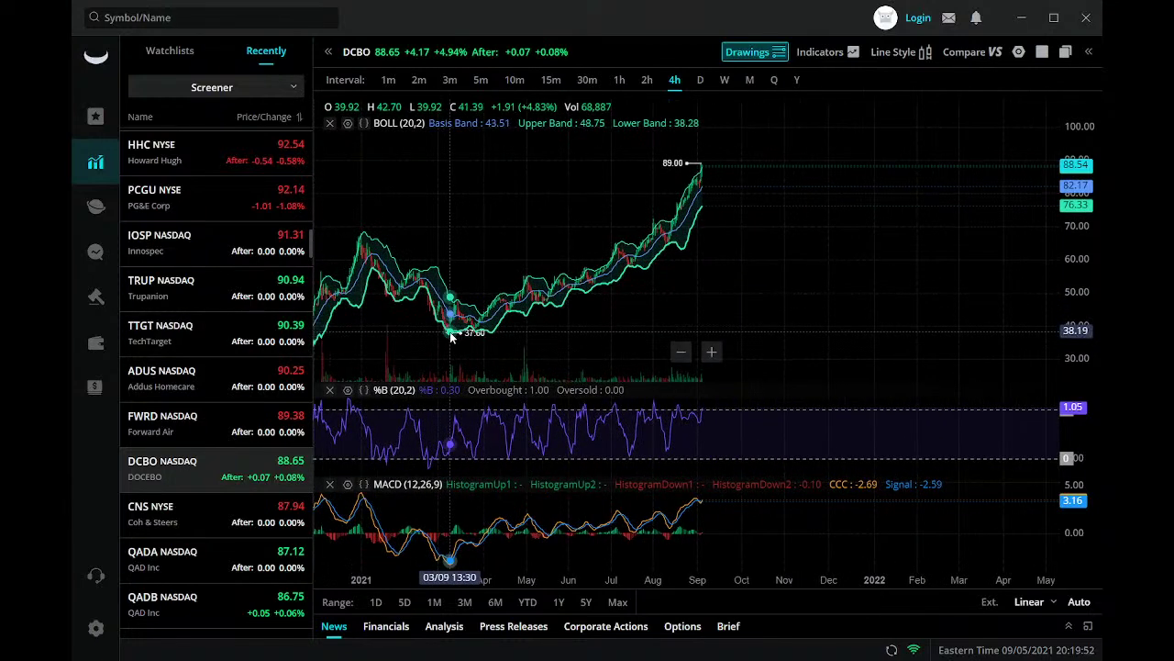
Pan and zoom DCBO's 4-hour chart out to span late September 2020 to September 2021
left_click_drag(432, 312, 384, 310)
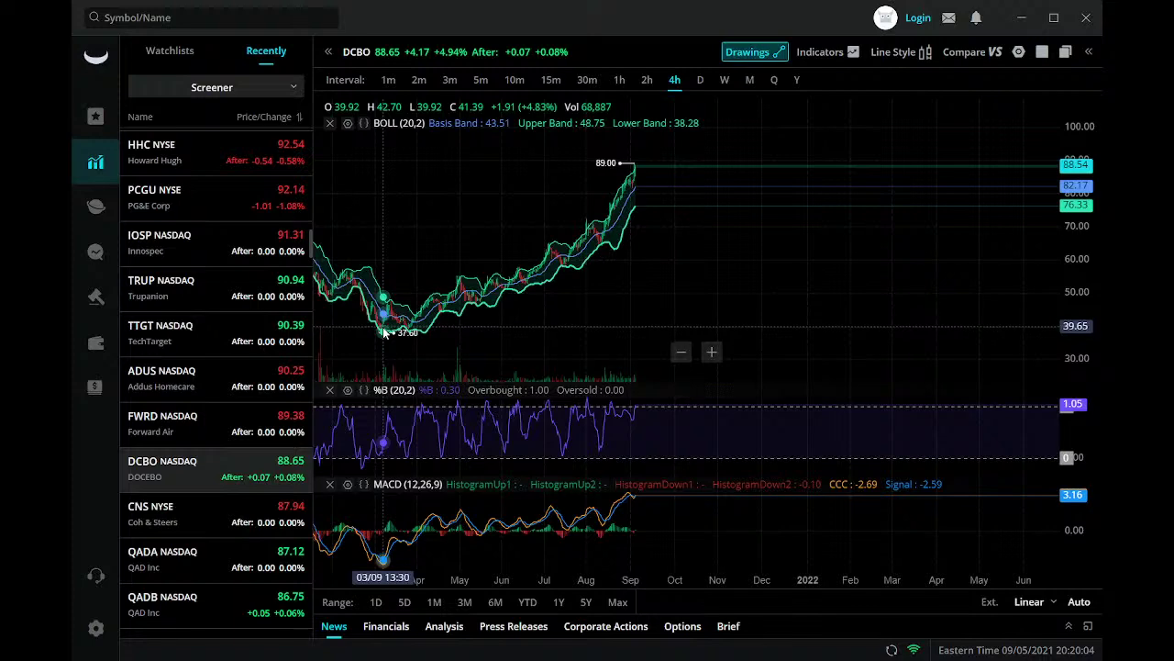
left_click_drag(393, 338, 503, 289)
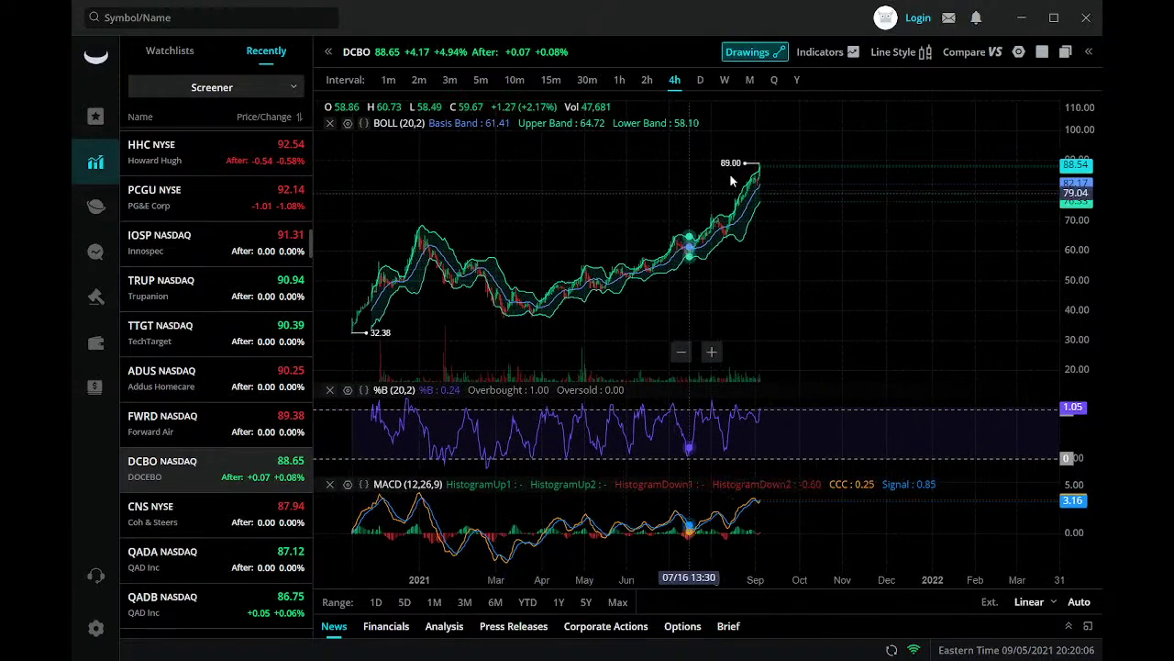
scroll(731, 183, "up", 5)
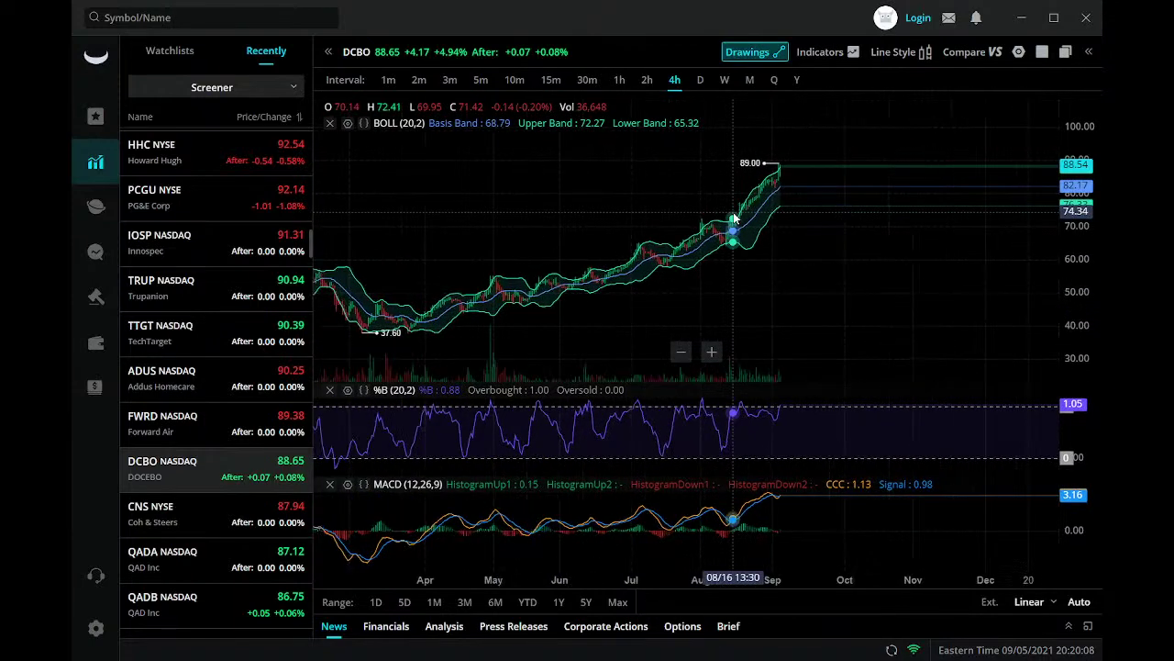
scroll(734, 218, "up", 3)
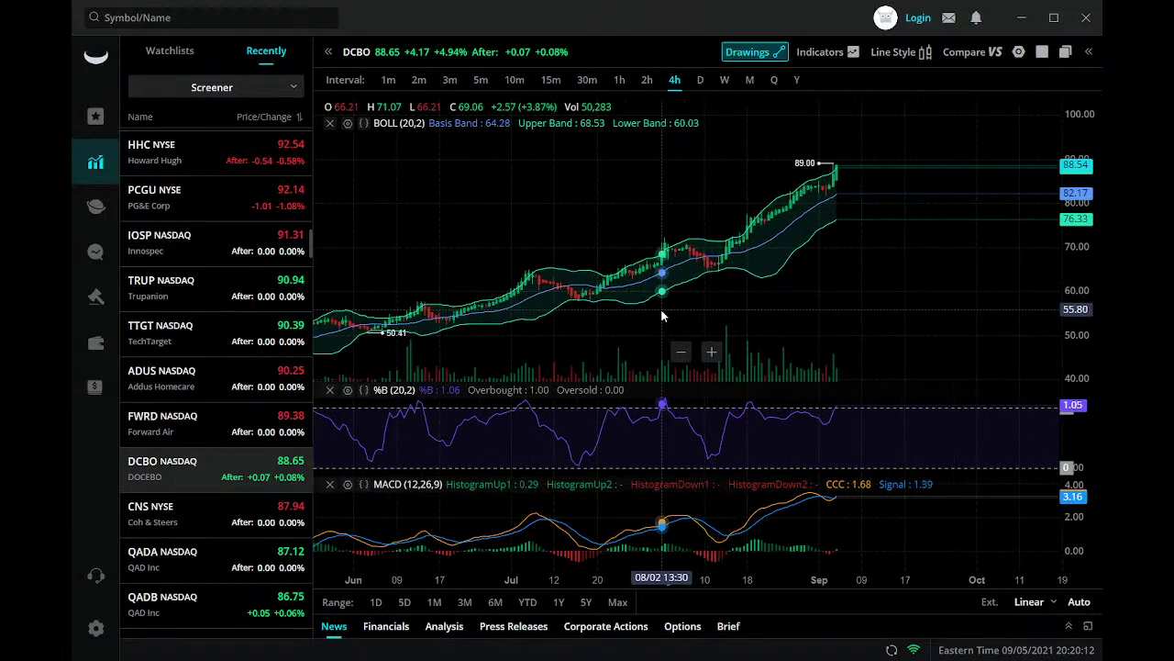
left_click_drag(663, 316, 803, 323)
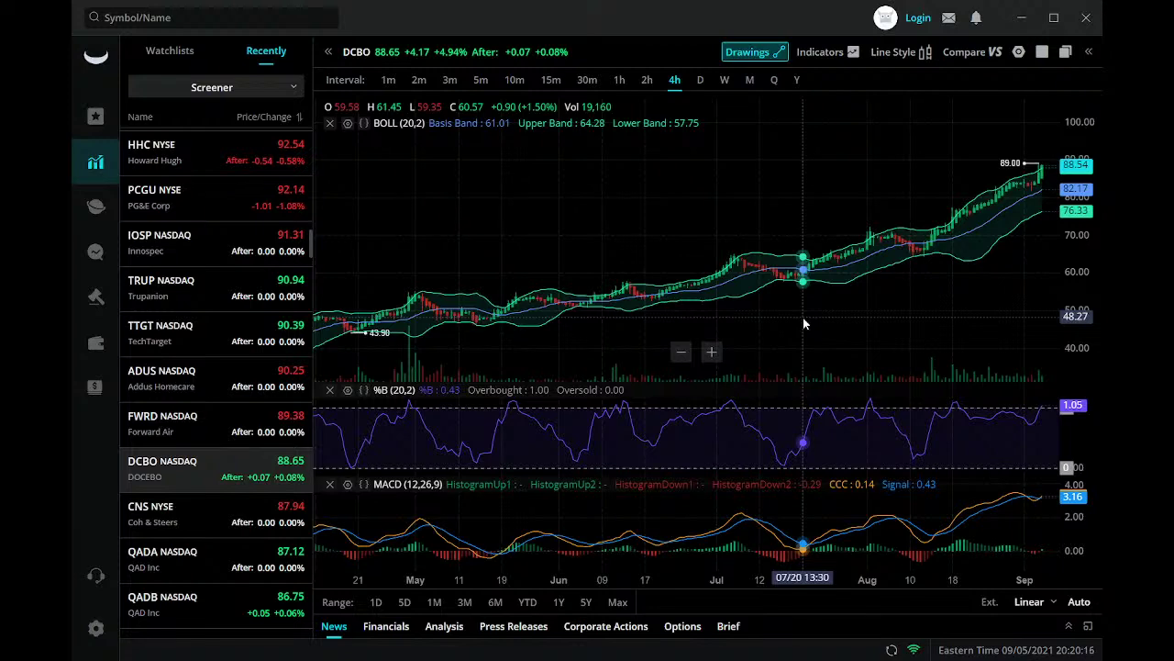
scroll(803, 322, "down", 2)
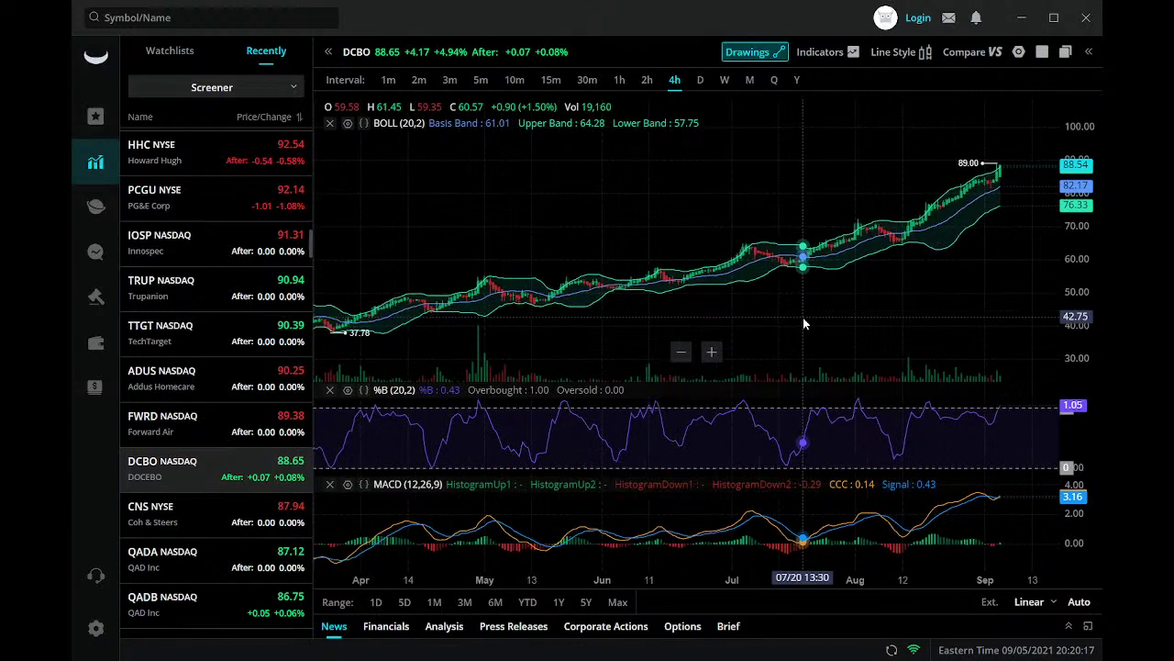
scroll(803, 318, "down", 2)
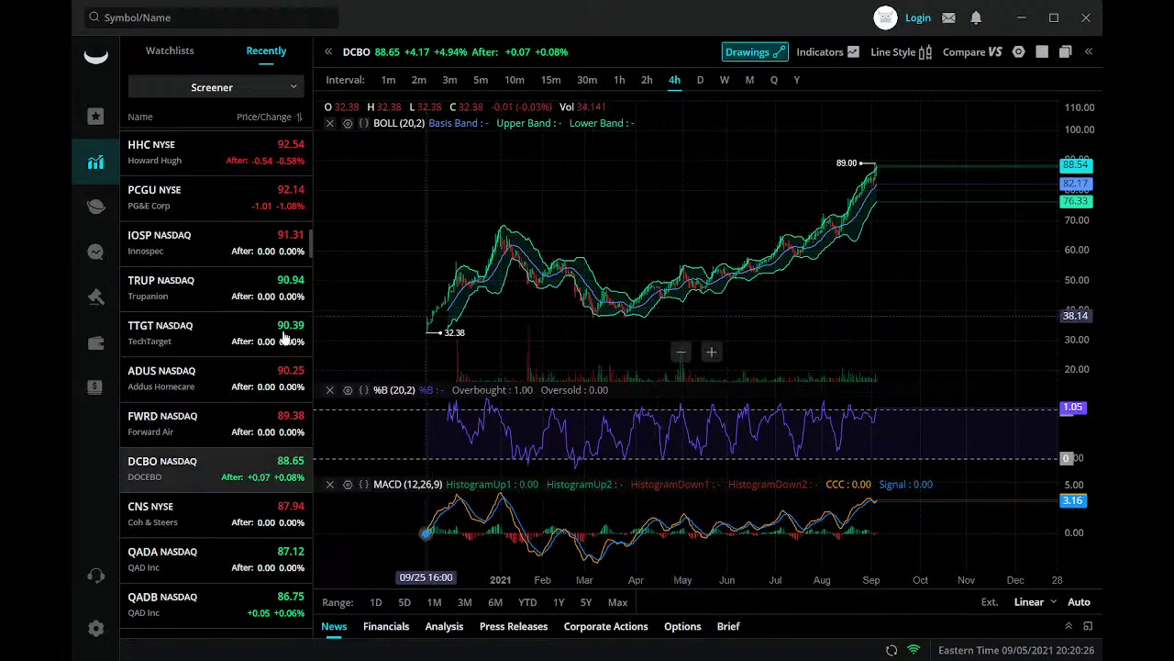
scroll(229, 412, "down", 4)
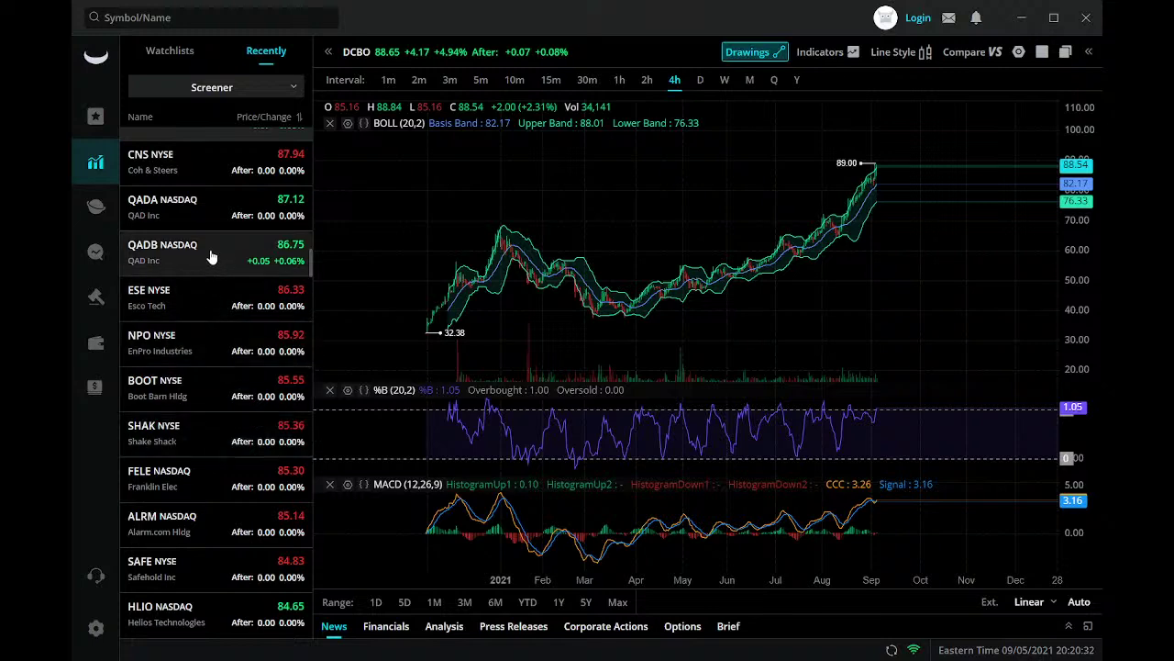
Open QADB's 4-hour chart, pan back toward early 2020, and bring up the Drawings list
left_click(306, 254)
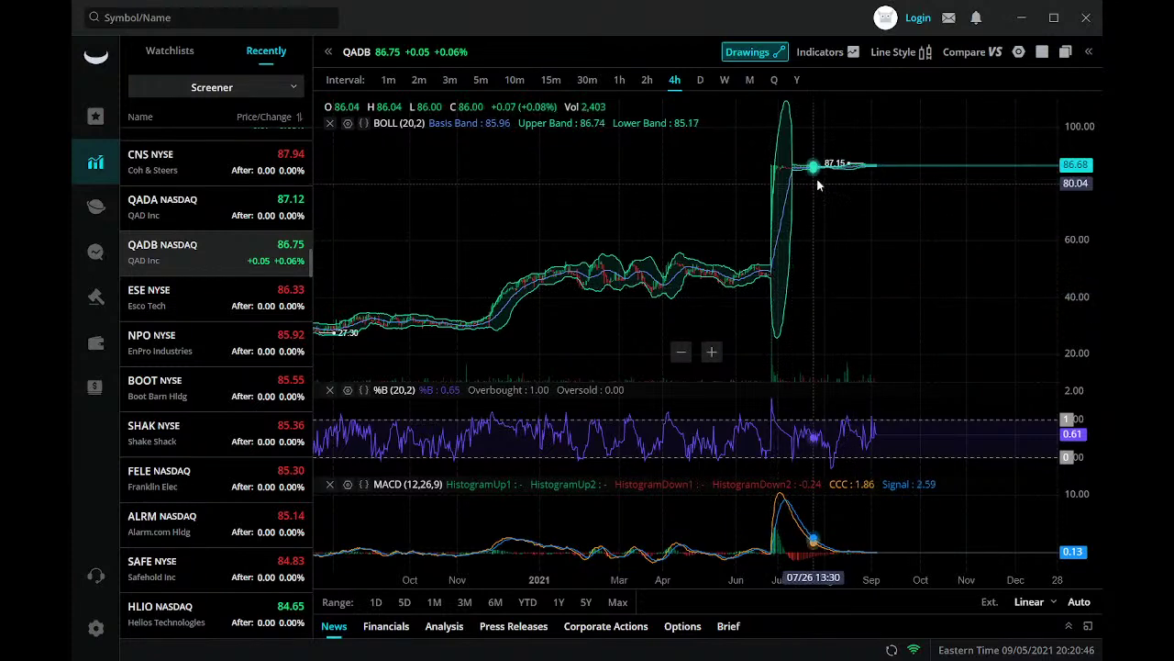
scroll(747, 315, "up", 2)
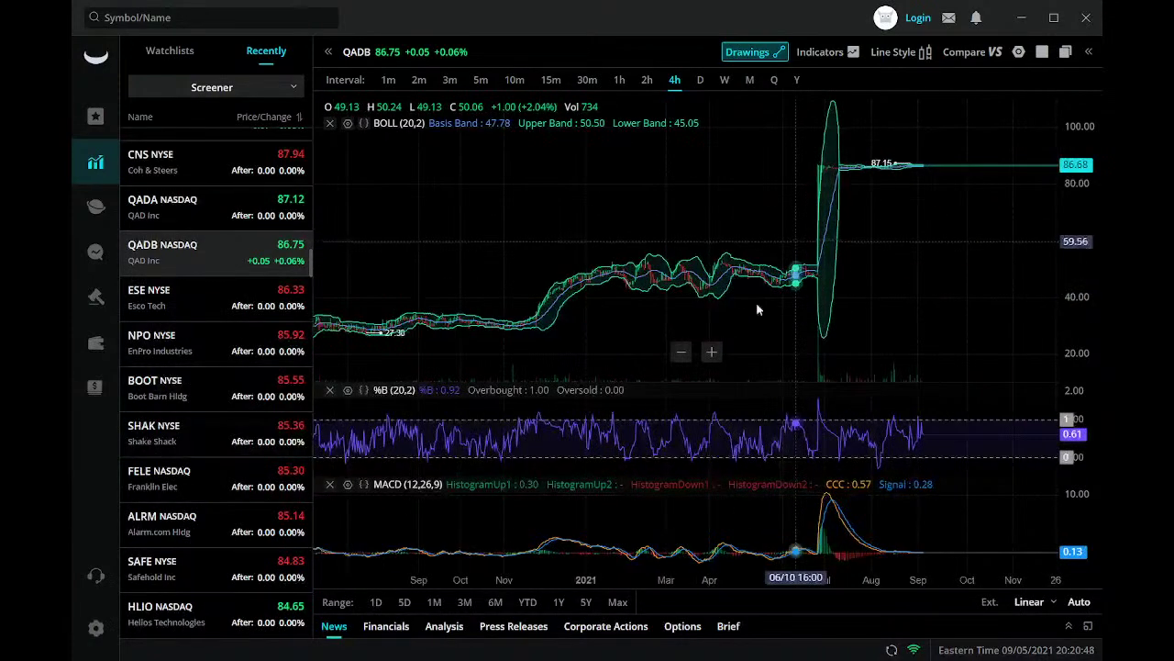
scroll(731, 323, "down", 3)
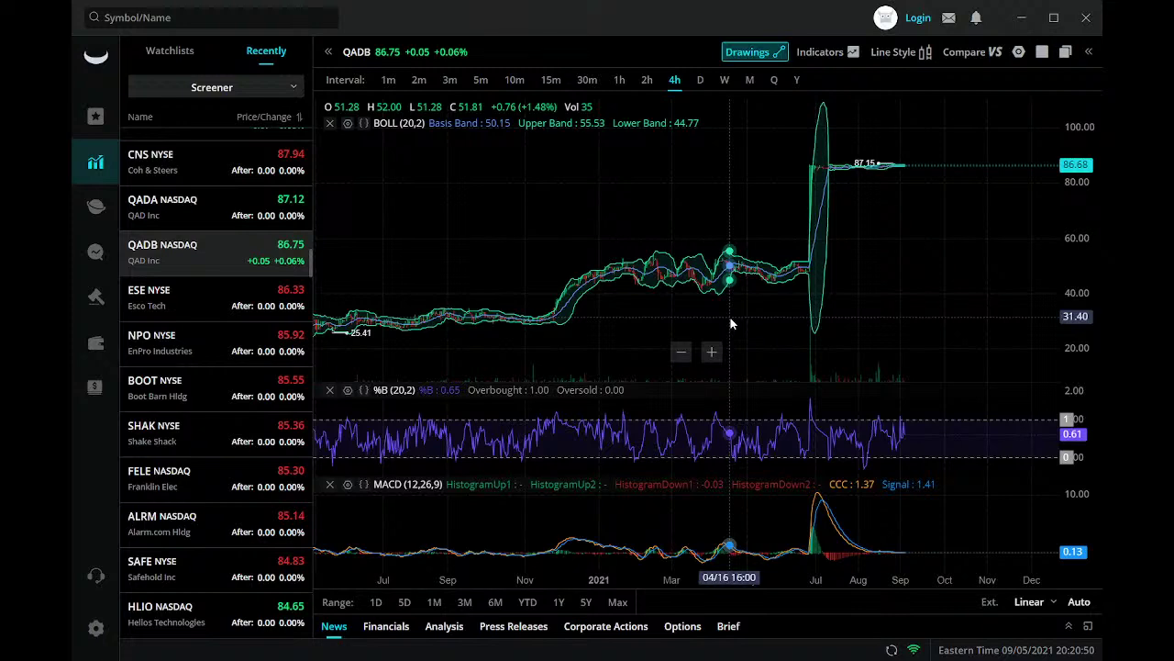
left_click_drag(731, 323, 899, 310)
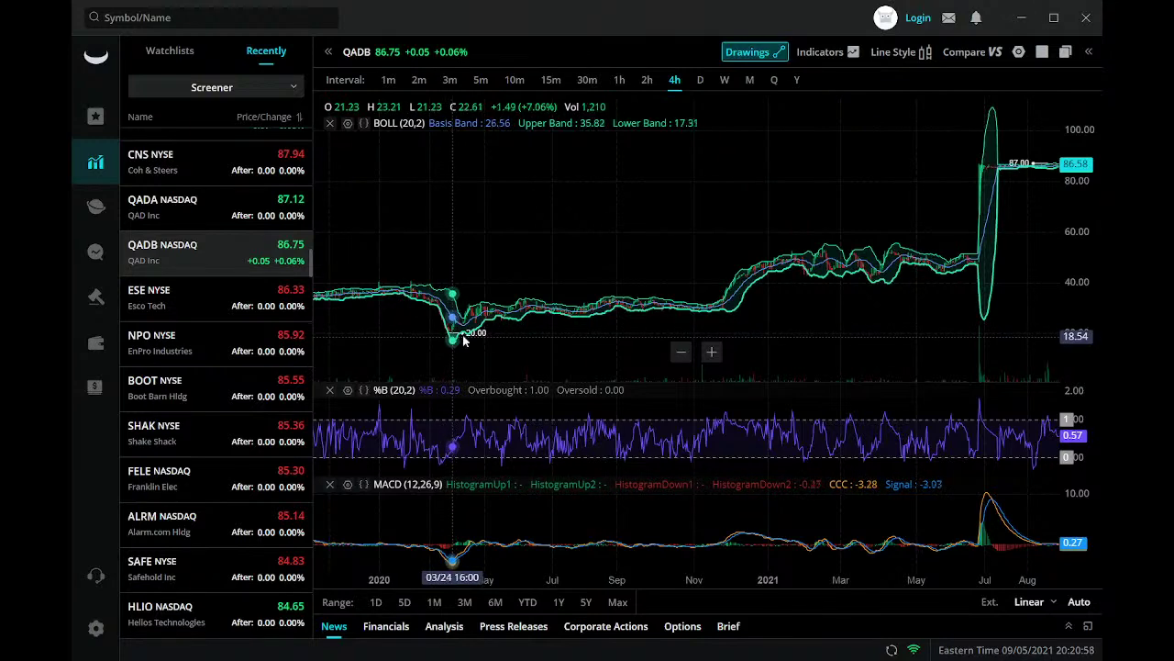
left_click(767, 54)
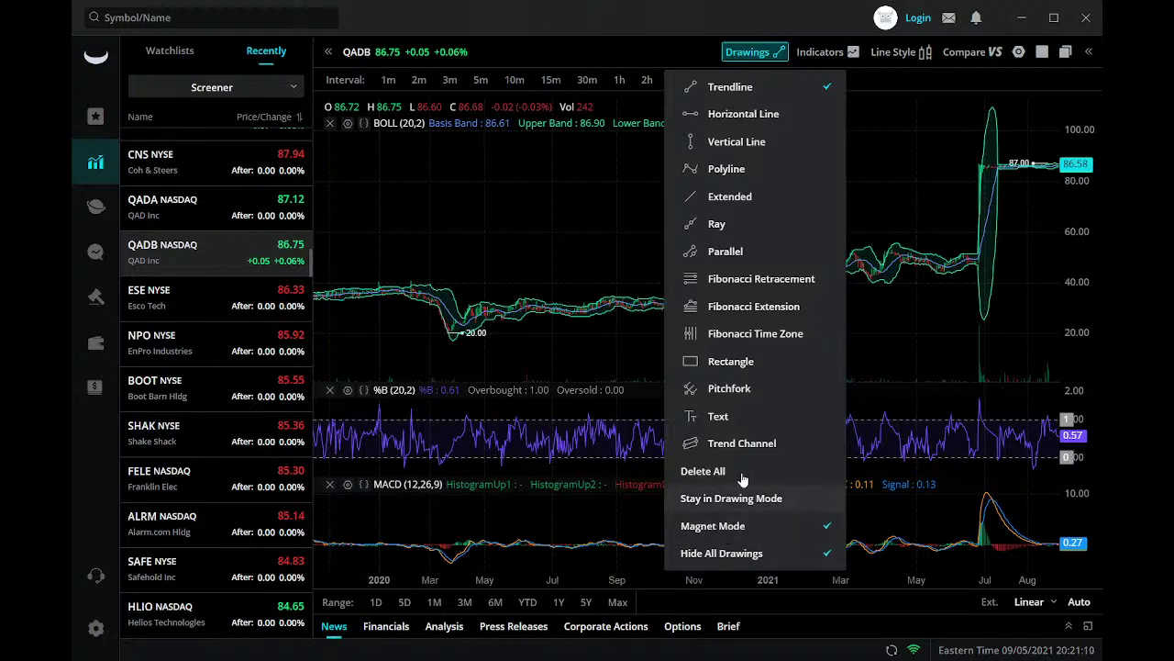
Choose the Ray drawing tool and pan QADB to its latest bars, showing the 29.21 low and 87.15 high
left_click(741, 223)
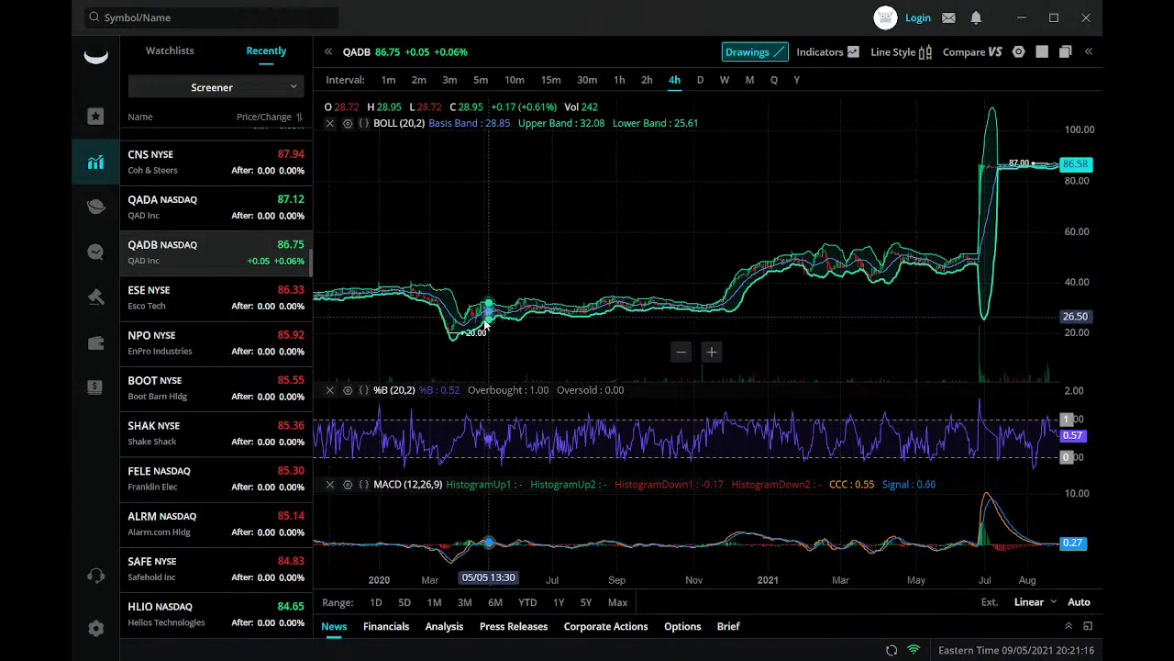
right_click(498, 325)
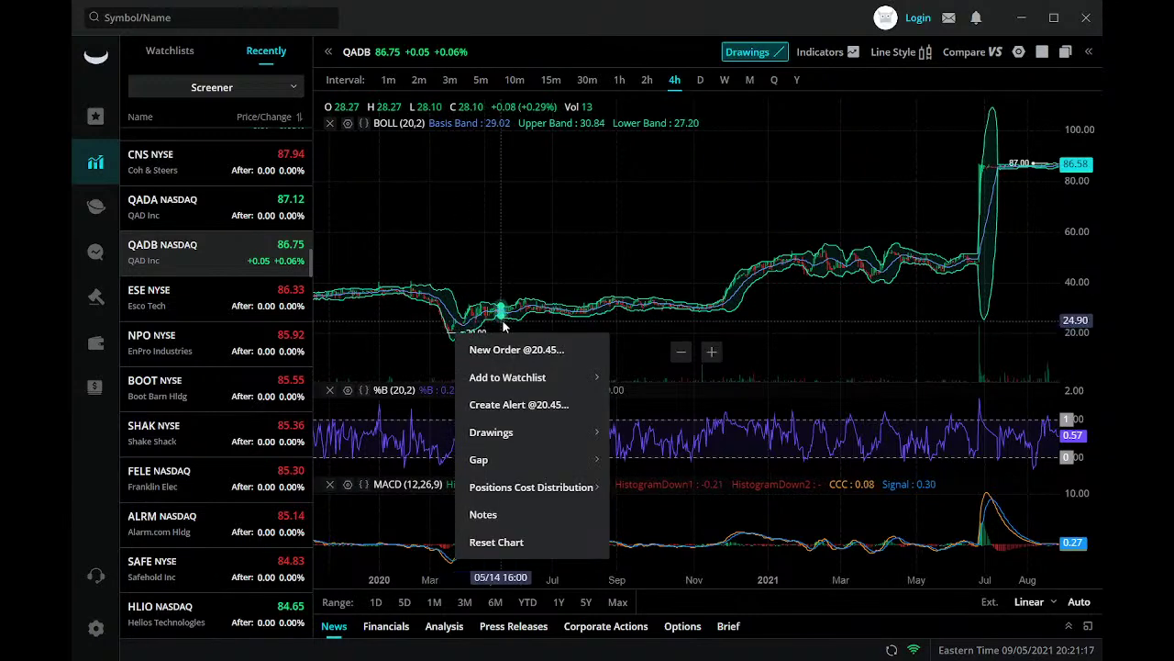
left_click(465, 314)
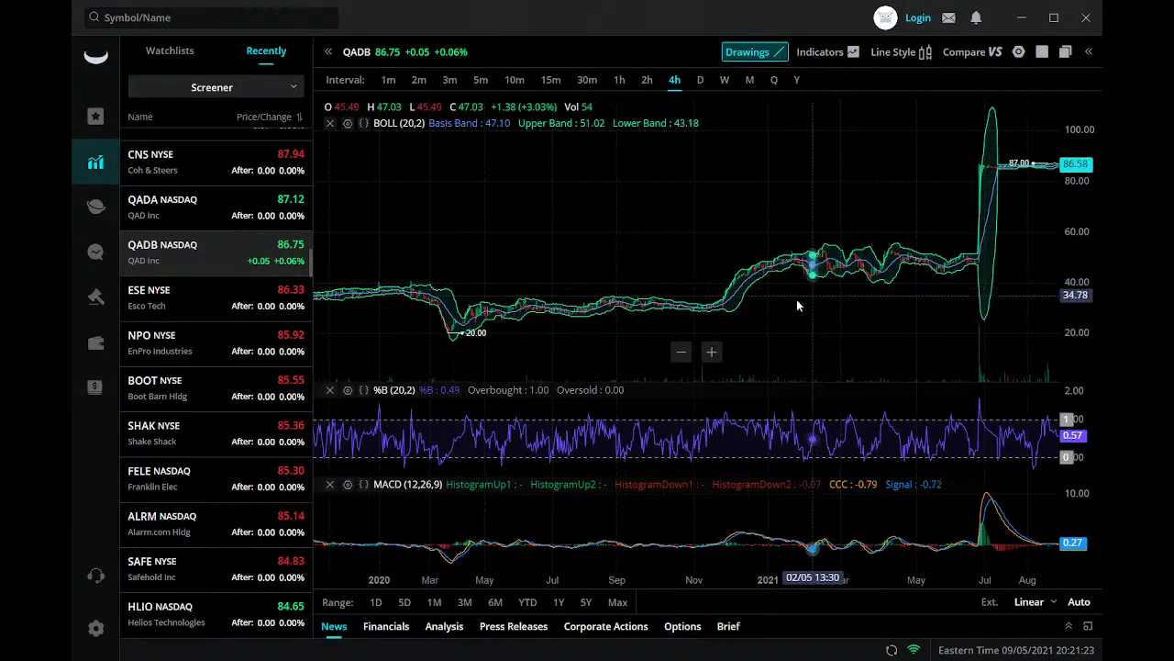
left_click_drag(779, 291, 861, 255)
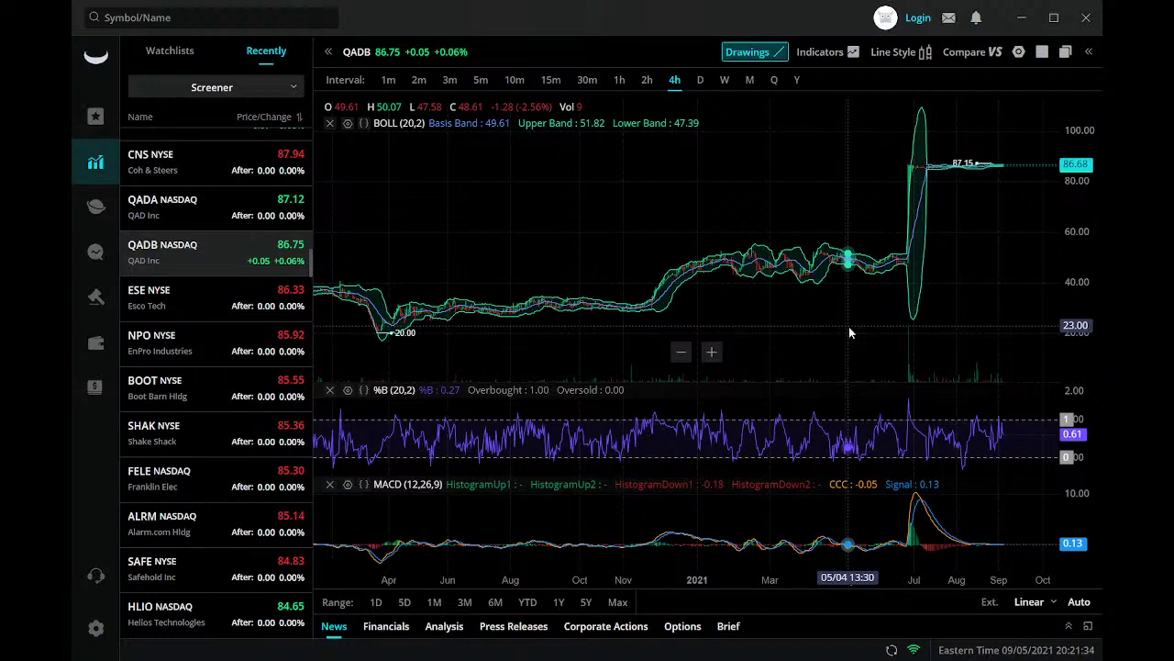
left_click_drag(914, 330, 566, 331)
scroll(159, 428, "down", 3)
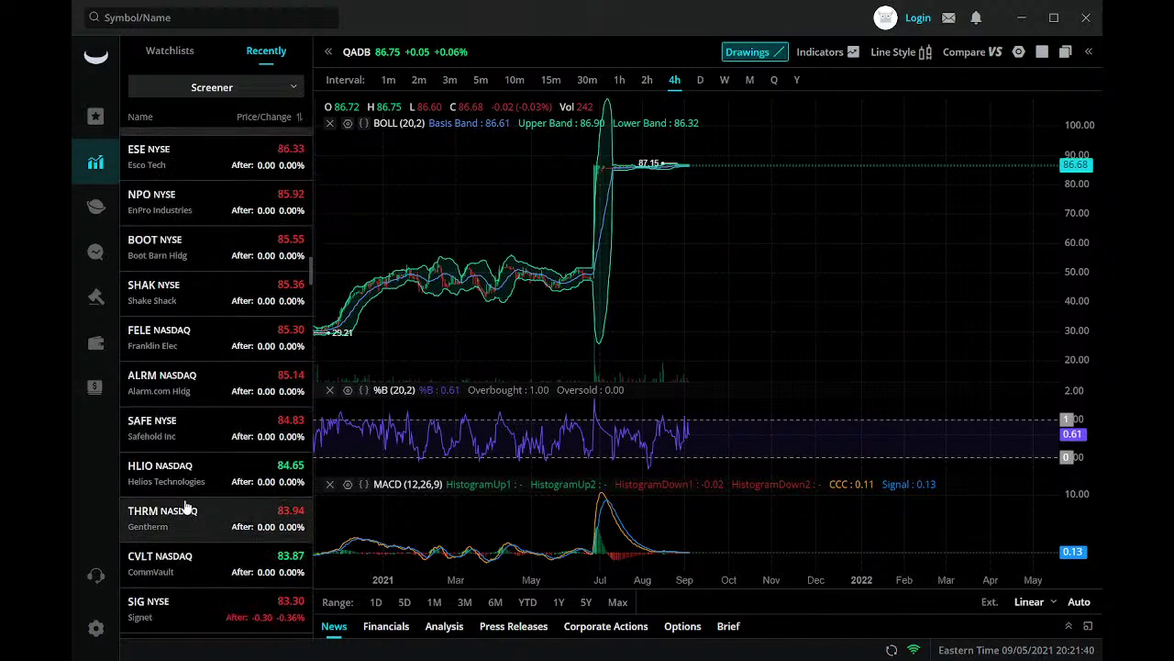
Open HLIO's 4-hour chart and frame its 2021 rise to the 86.20 high
left_click(194, 474)
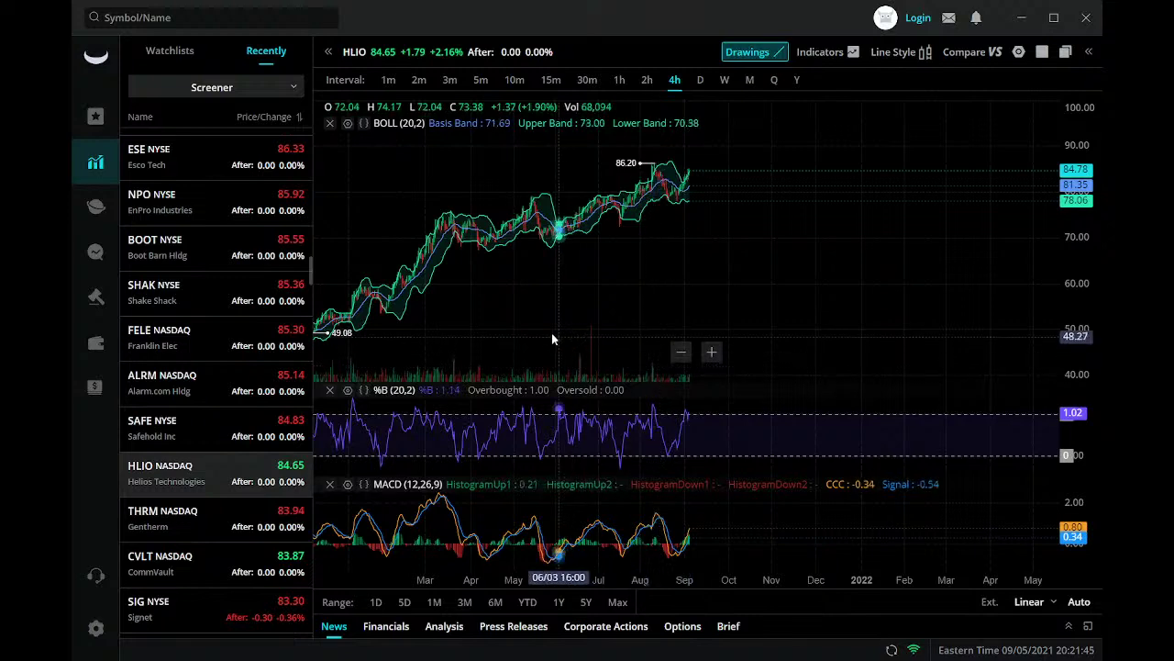
left_click_drag(555, 336, 825, 323)
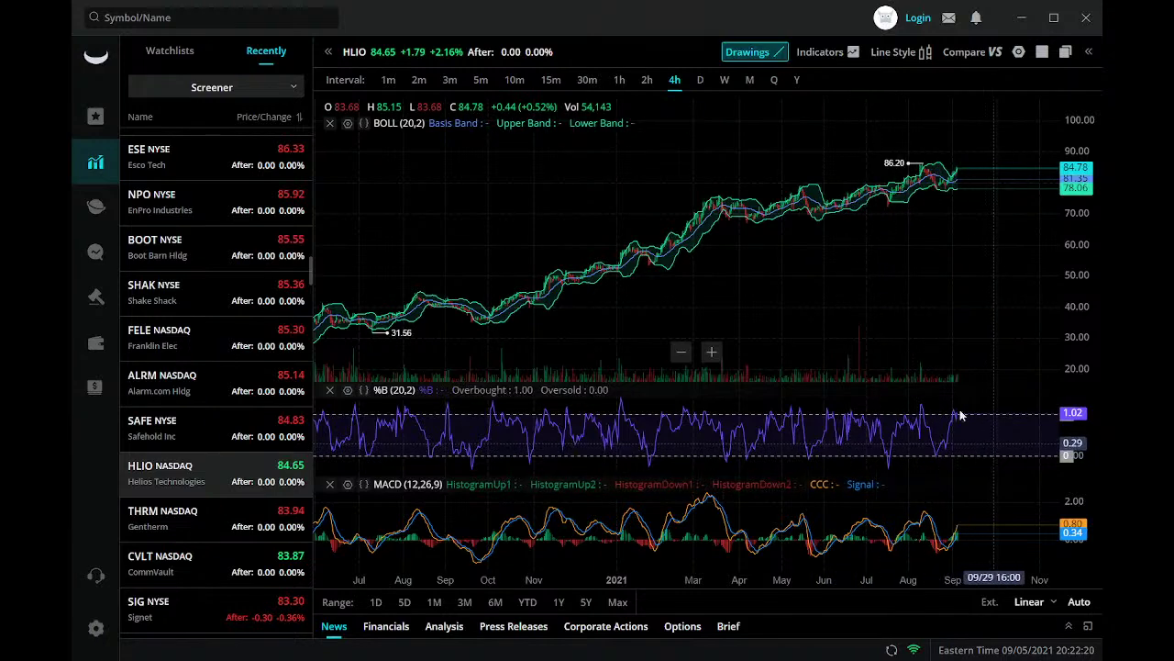
scroll(839, 298, "up", 3)
scroll(840, 298, "up", 3)
scroll(229, 412, "down", 3)
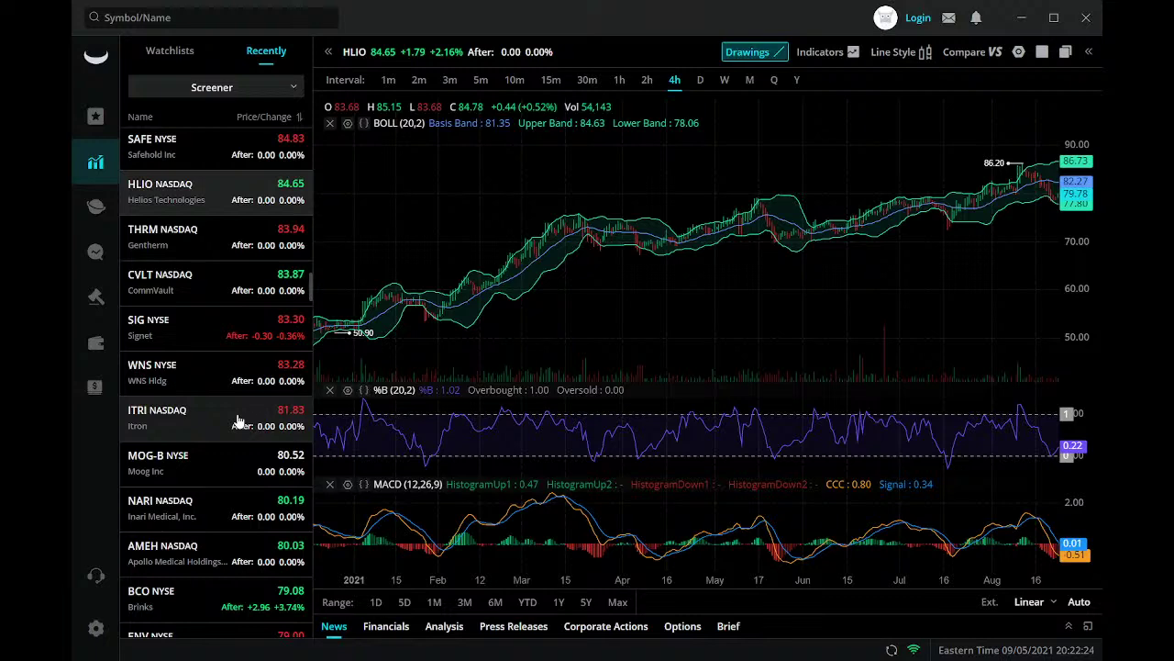
scroll(236, 376, "down", 2)
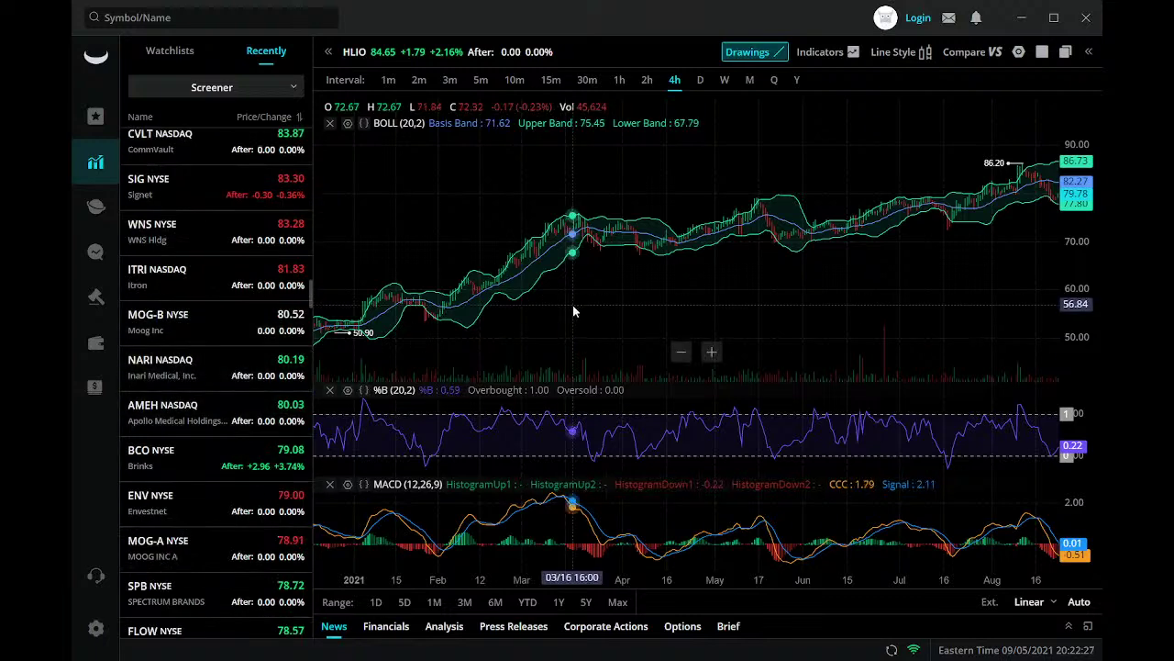
Open NARI's 4-hour chart and pan through August 2020 to July 2021, up to the 127.42 high
left_click(161, 371)
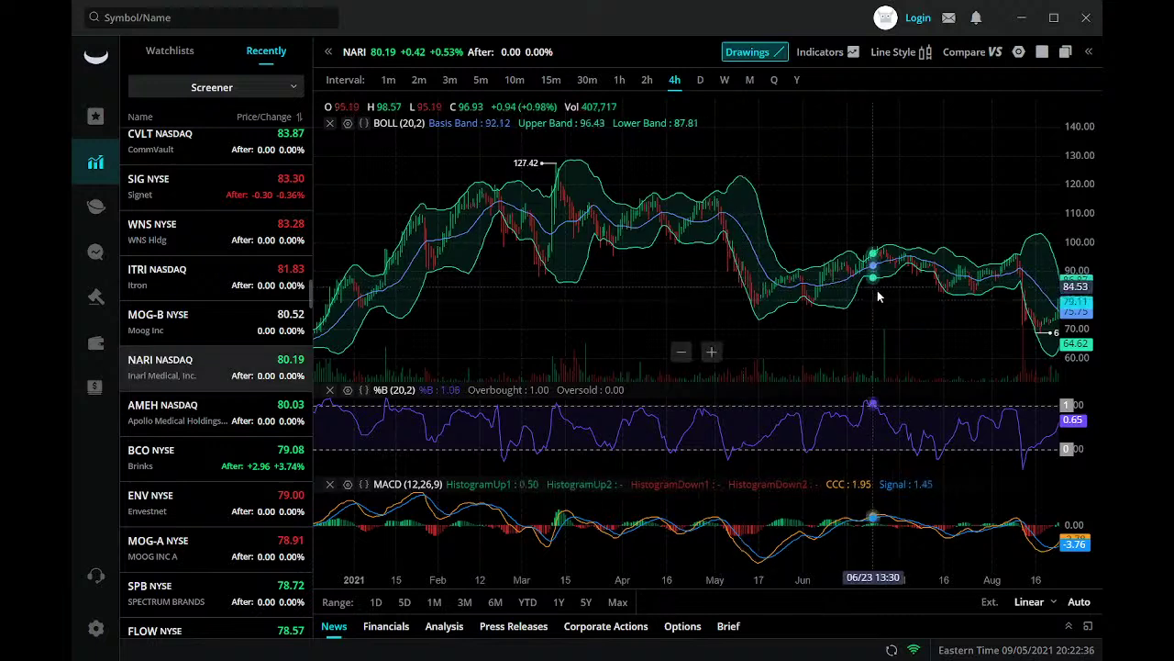
left_click_drag(878, 288, 631, 277)
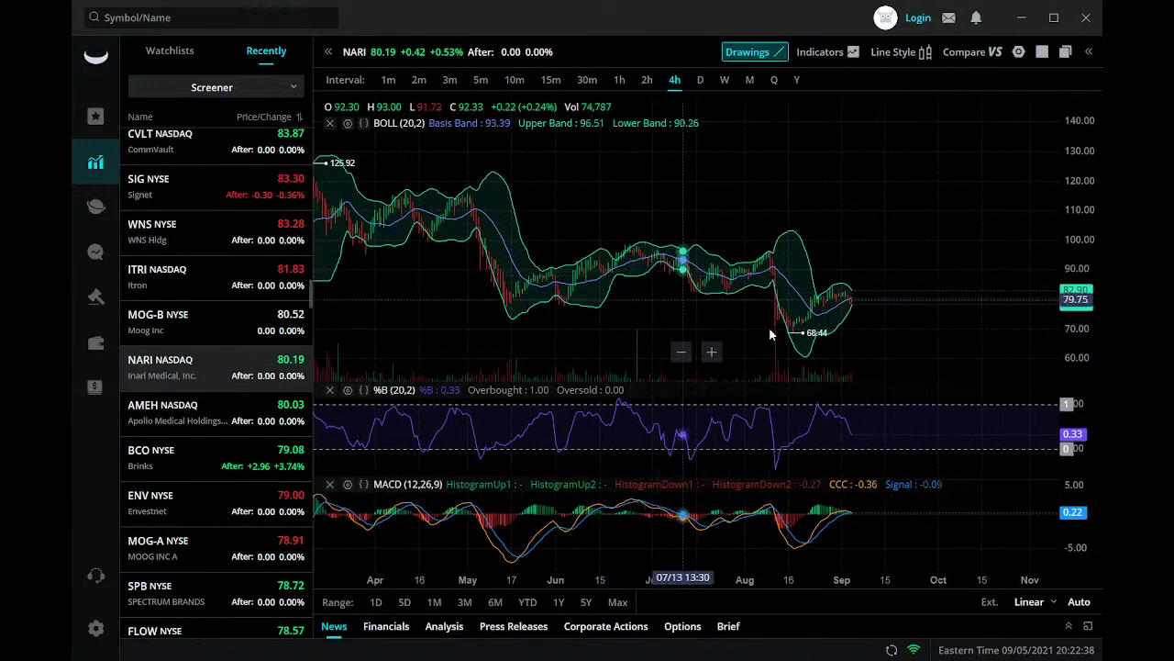
scroll(769, 327, "down", 5)
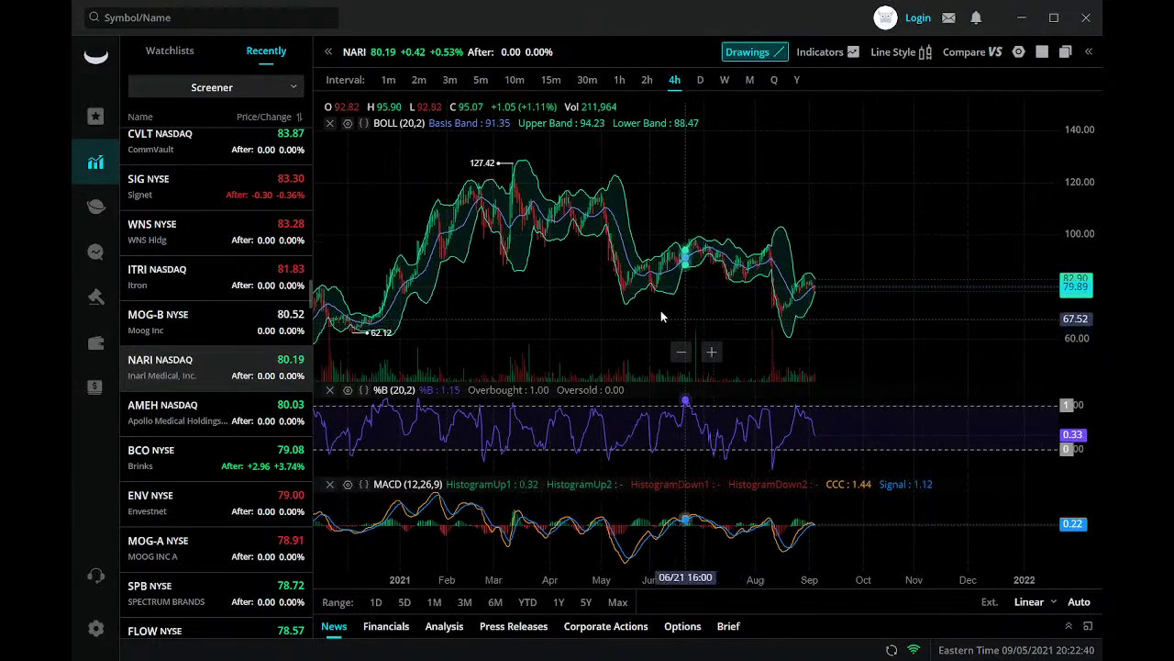
left_click_drag(661, 316, 781, 316)
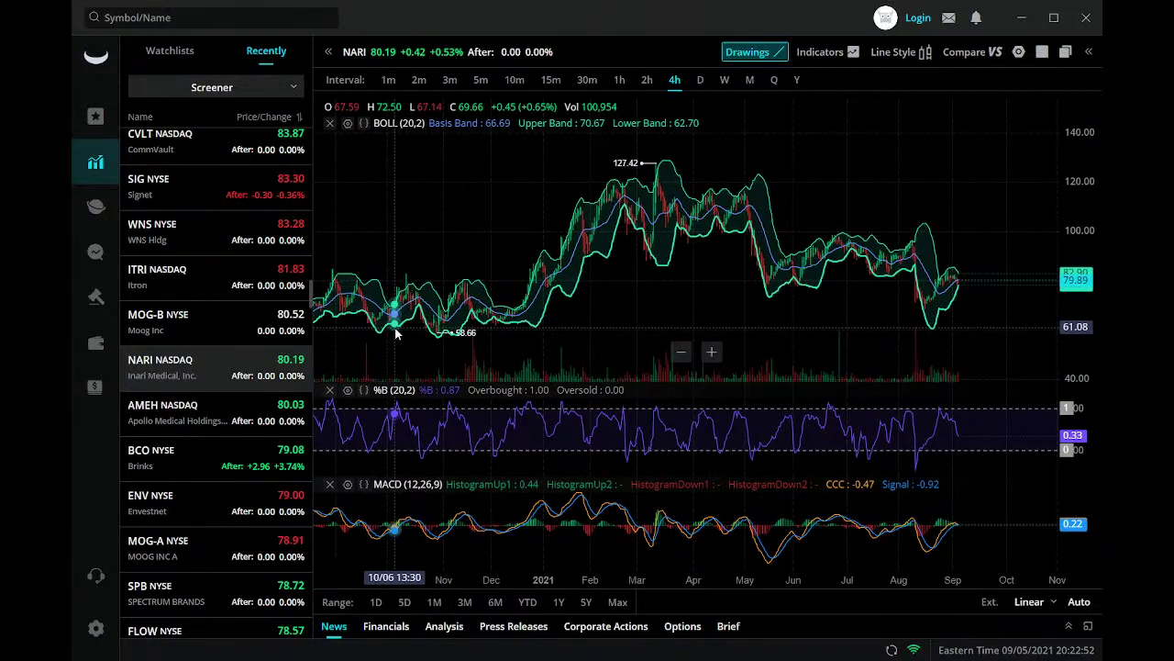
left_click_drag(396, 334, 503, 343)
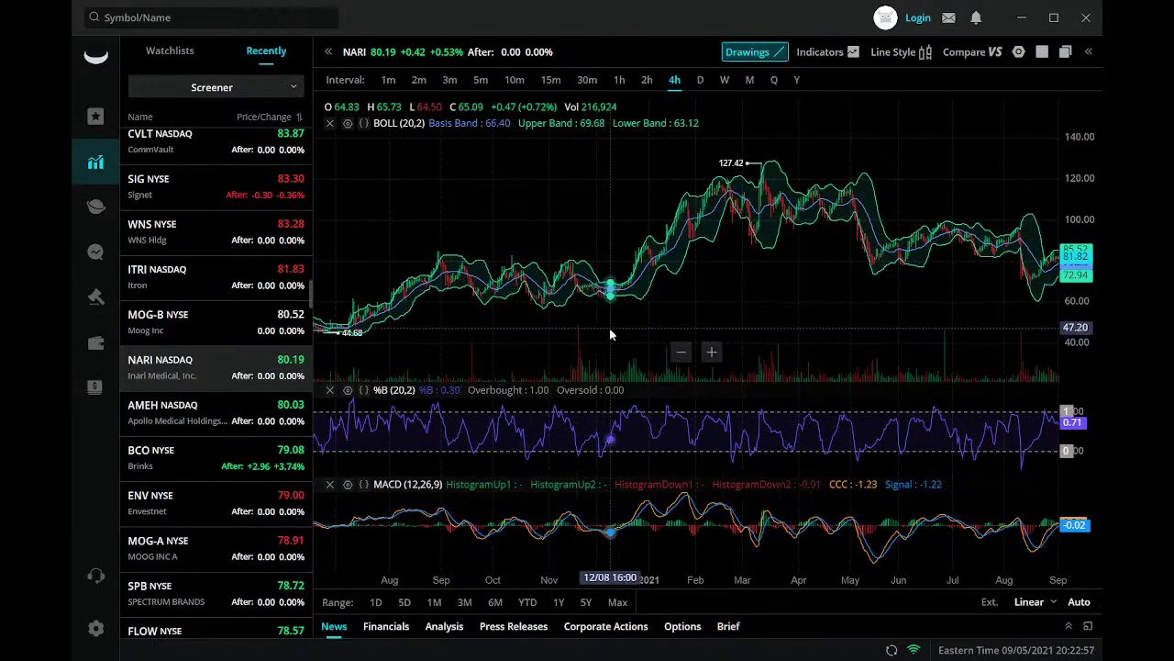
scroll(610, 335, "up", 5)
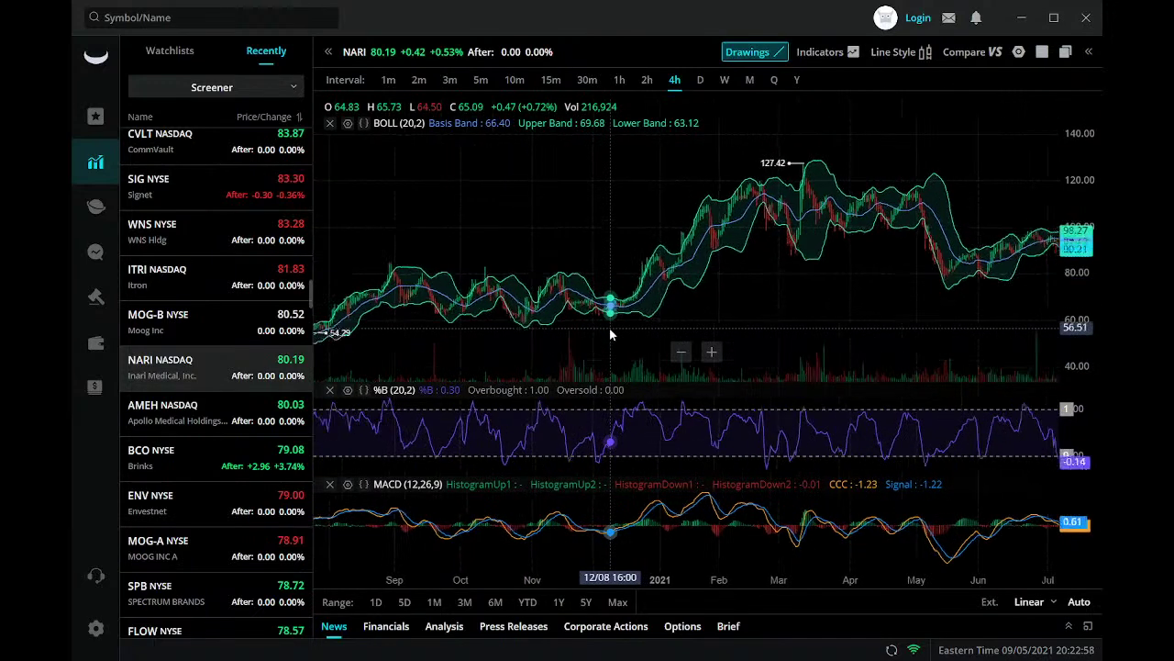
scroll(610, 335, "up", 2)
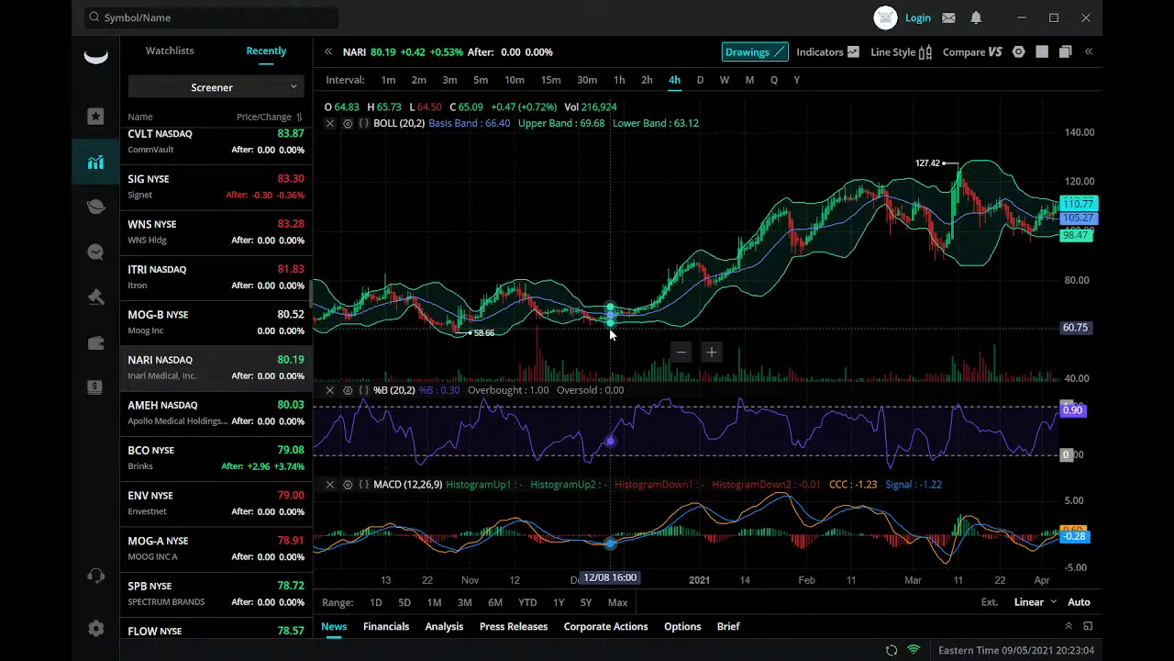
scroll(610, 335, "down", 5)
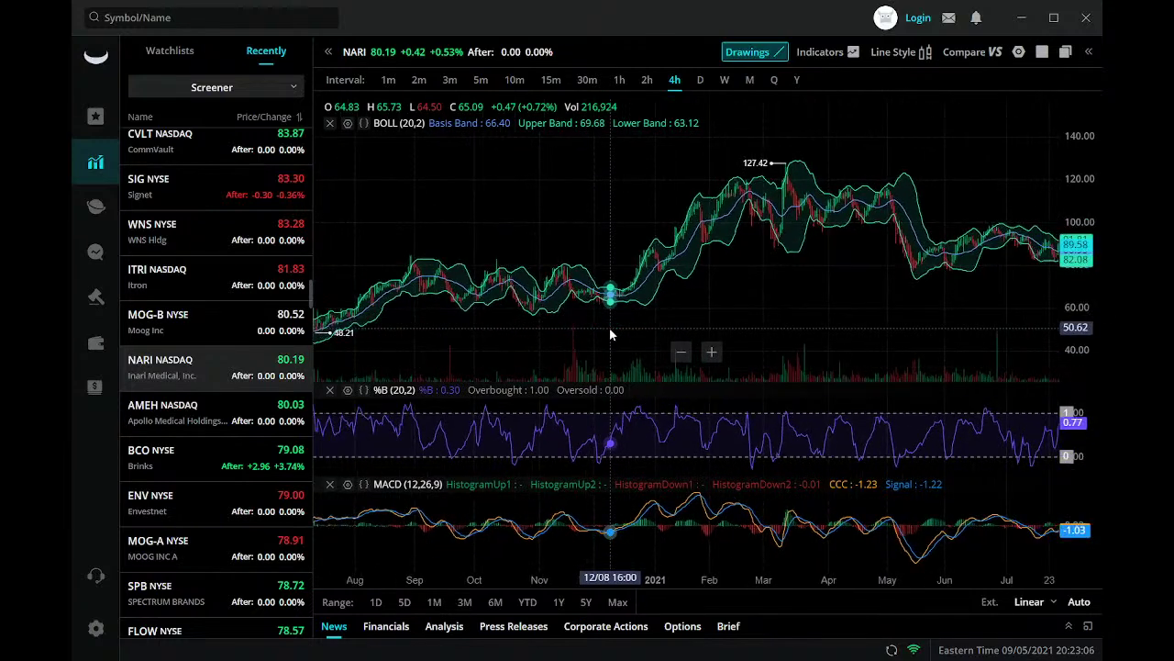
Try NARI at 2-hour, 15-minute and 10-minute intervals, then settle on daily candles
left_click(645, 79)
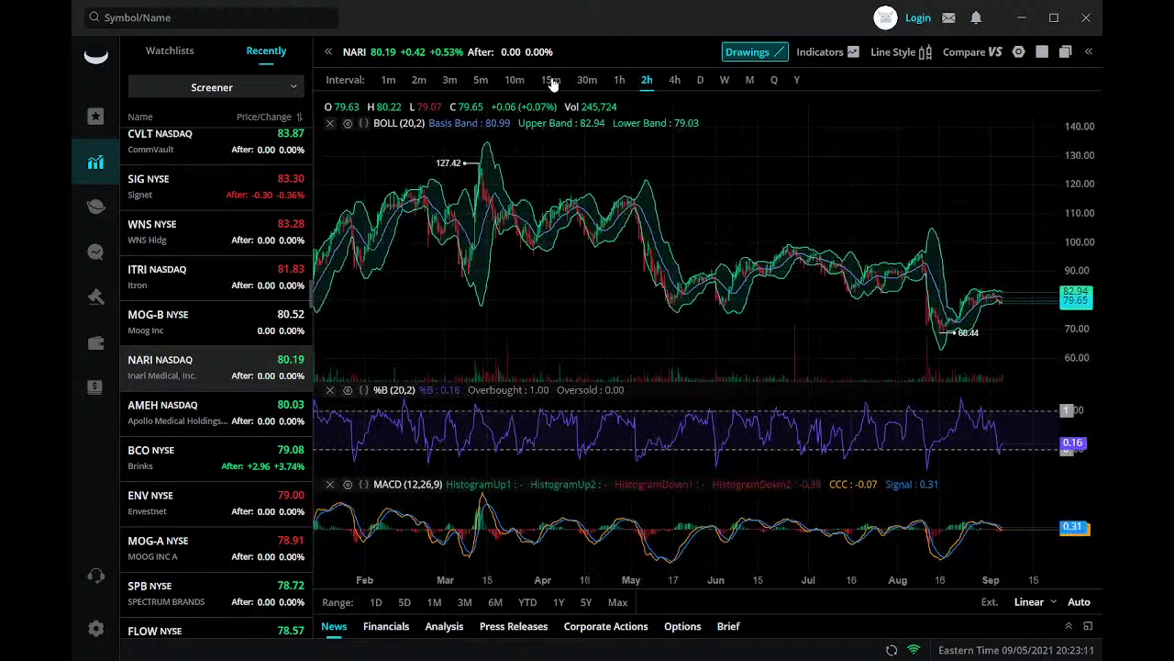
left_click(550, 81)
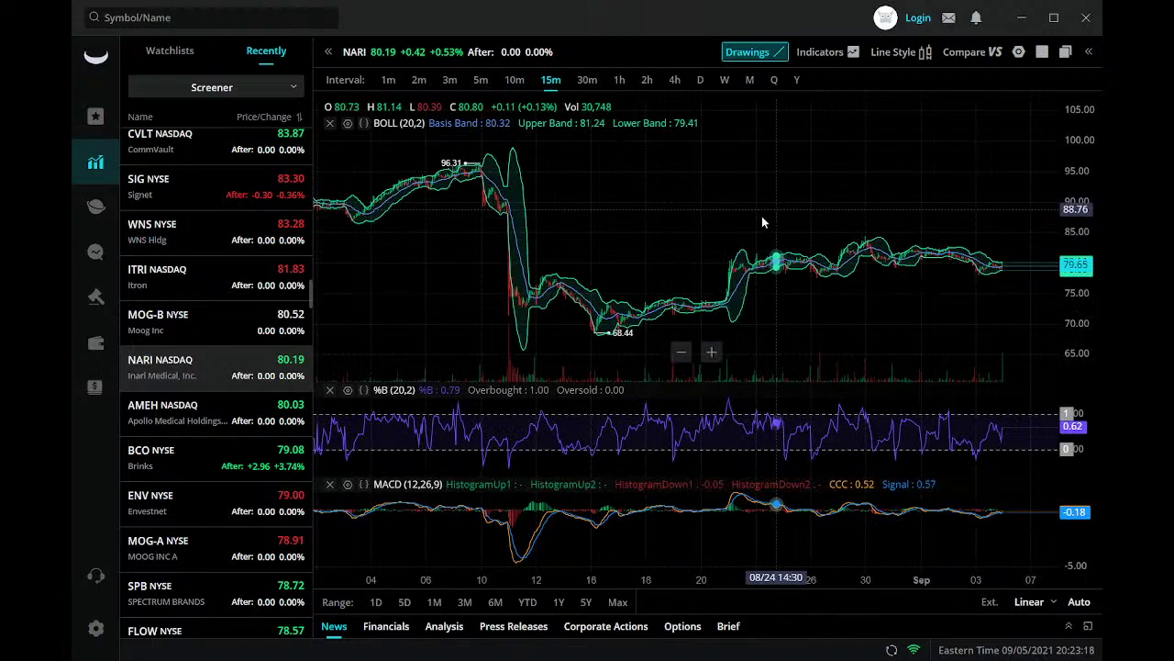
left_click_drag(459, 289, 553, 287)
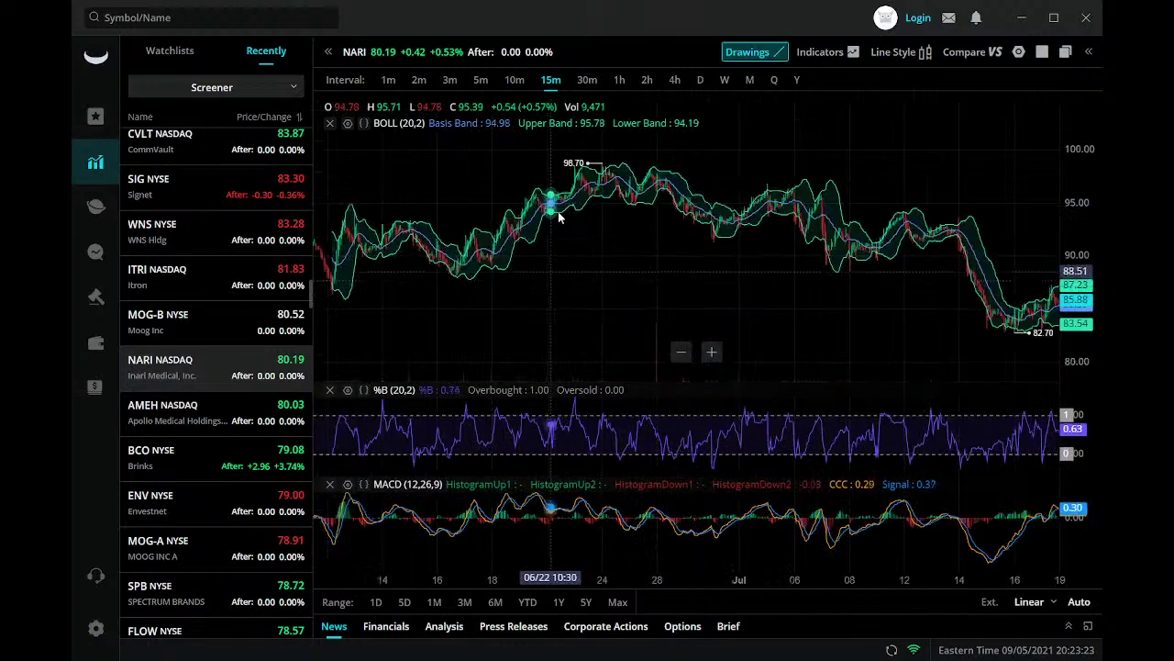
left_click(515, 80)
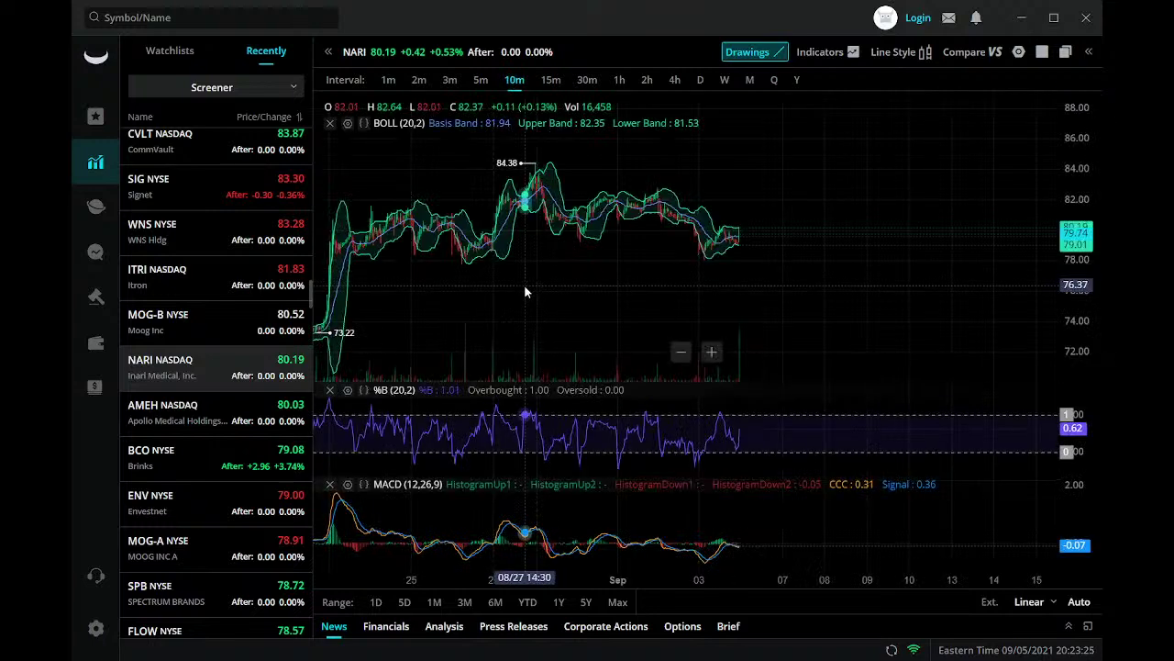
left_click_drag(526, 290, 761, 296)
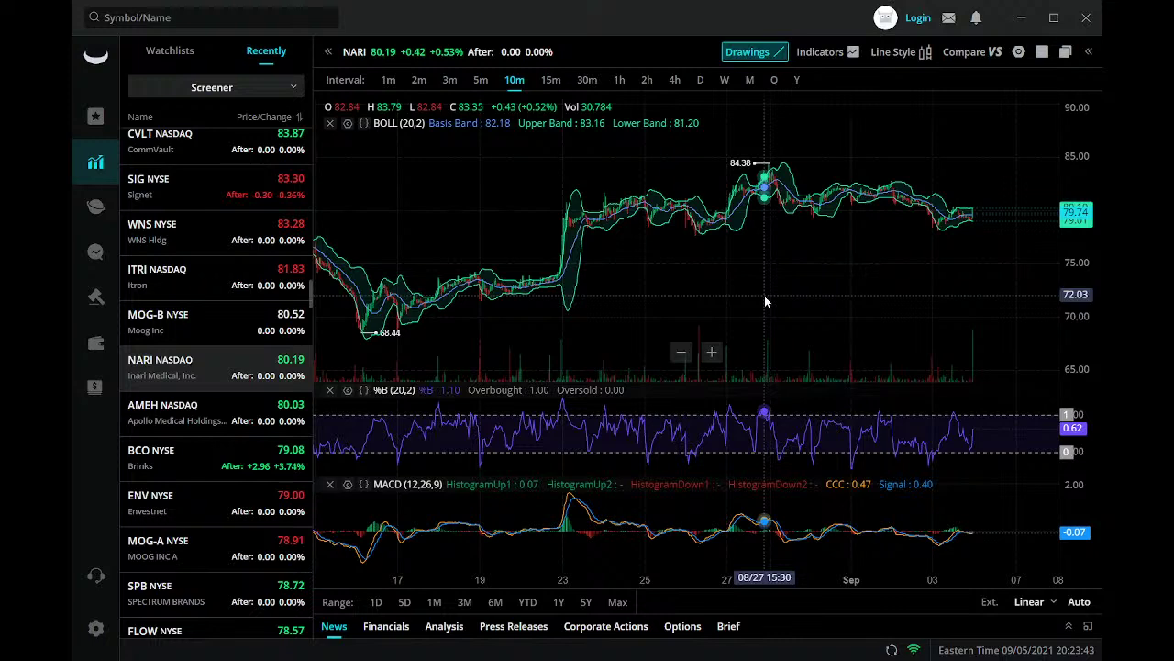
left_click(699, 81)
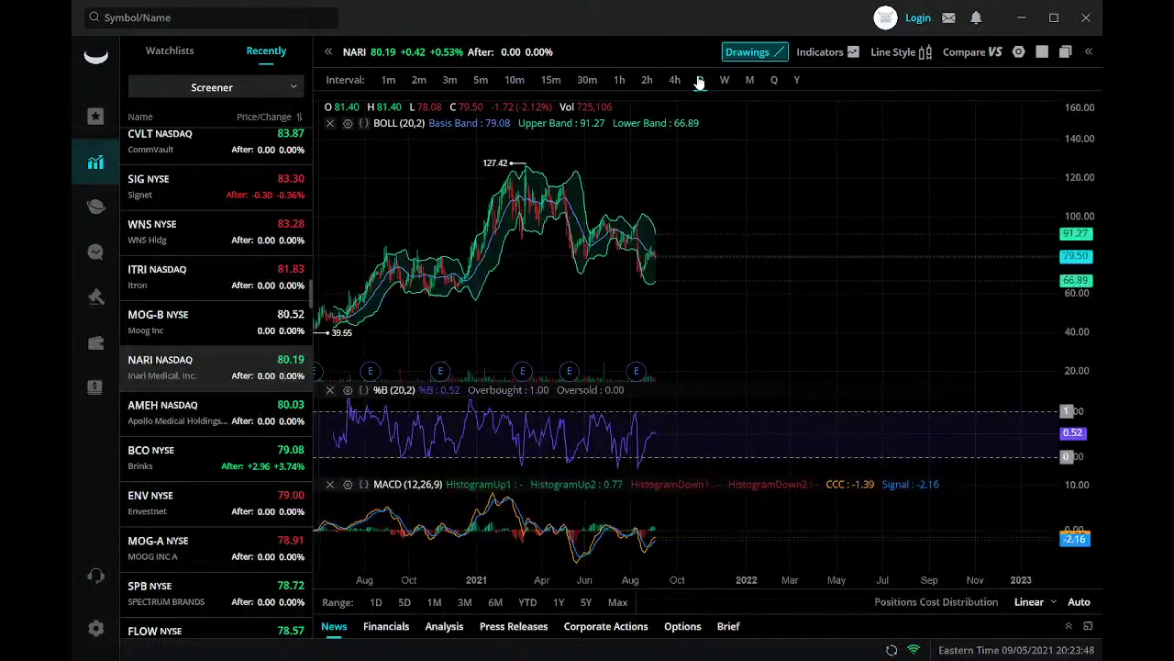
scroll(679, 154, "up", 5)
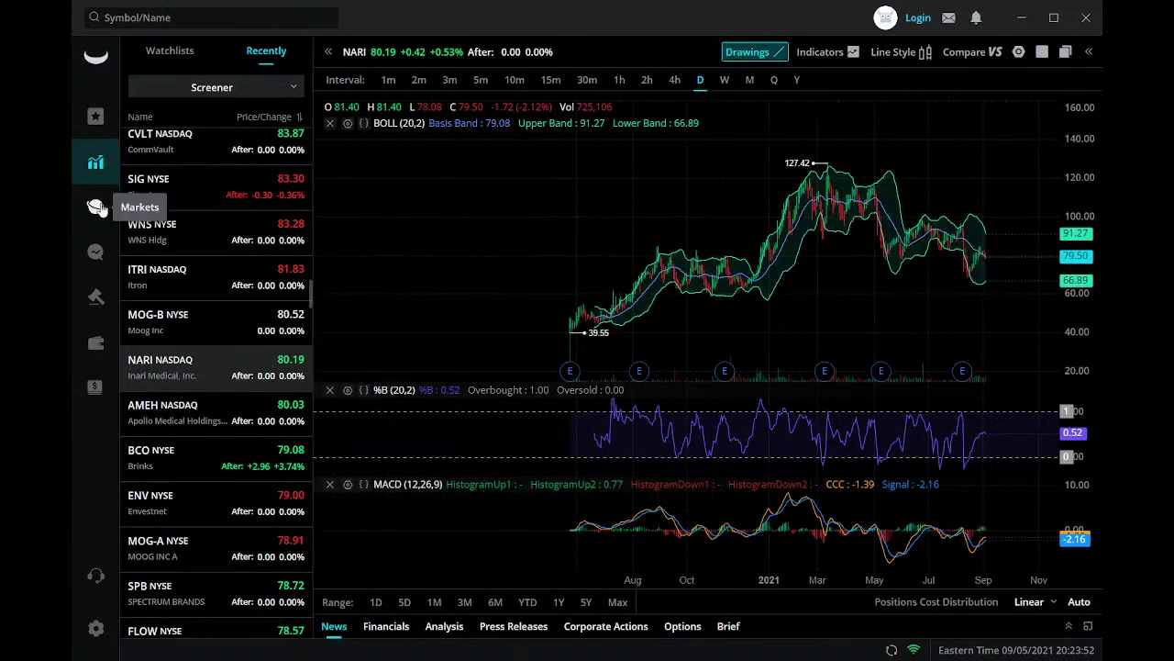
Open AAPL from My Watchlist on daily candles and frame July 2020 through September 2021
left_click(96, 119)
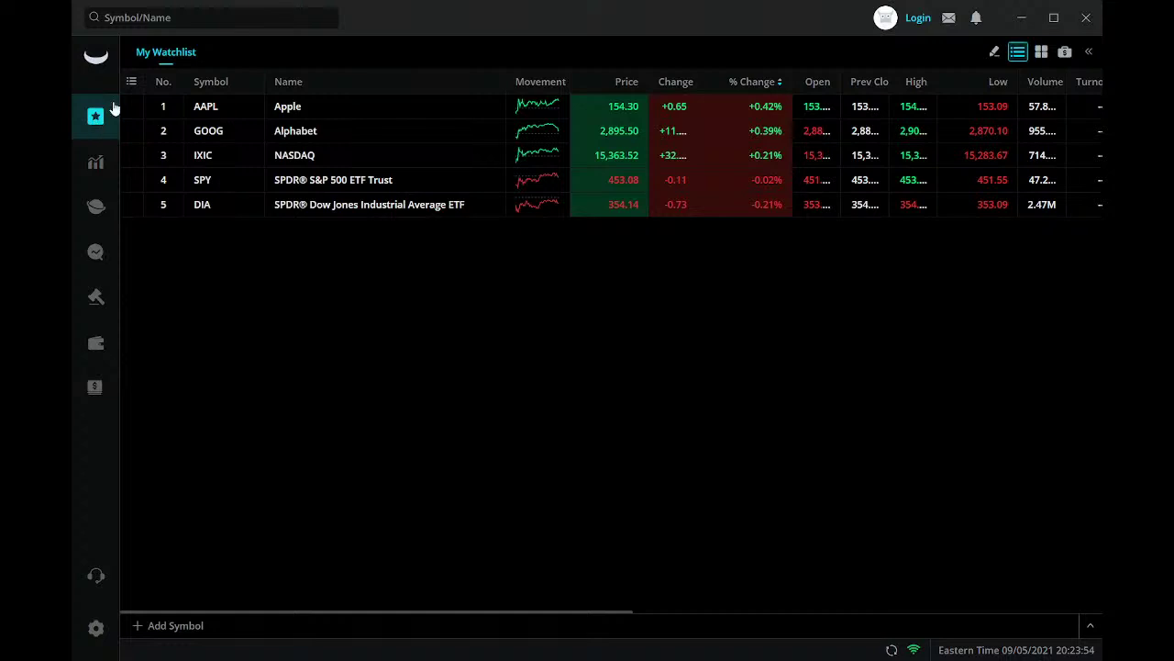
double_click(197, 106)
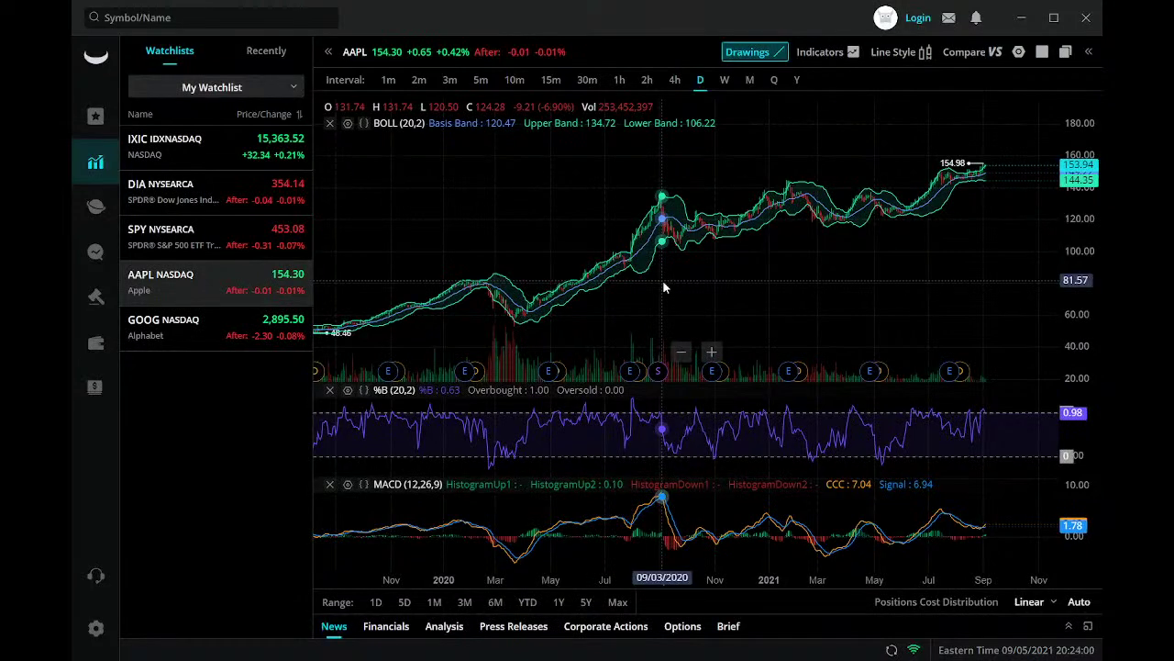
scroll(587, 276, "up", 2)
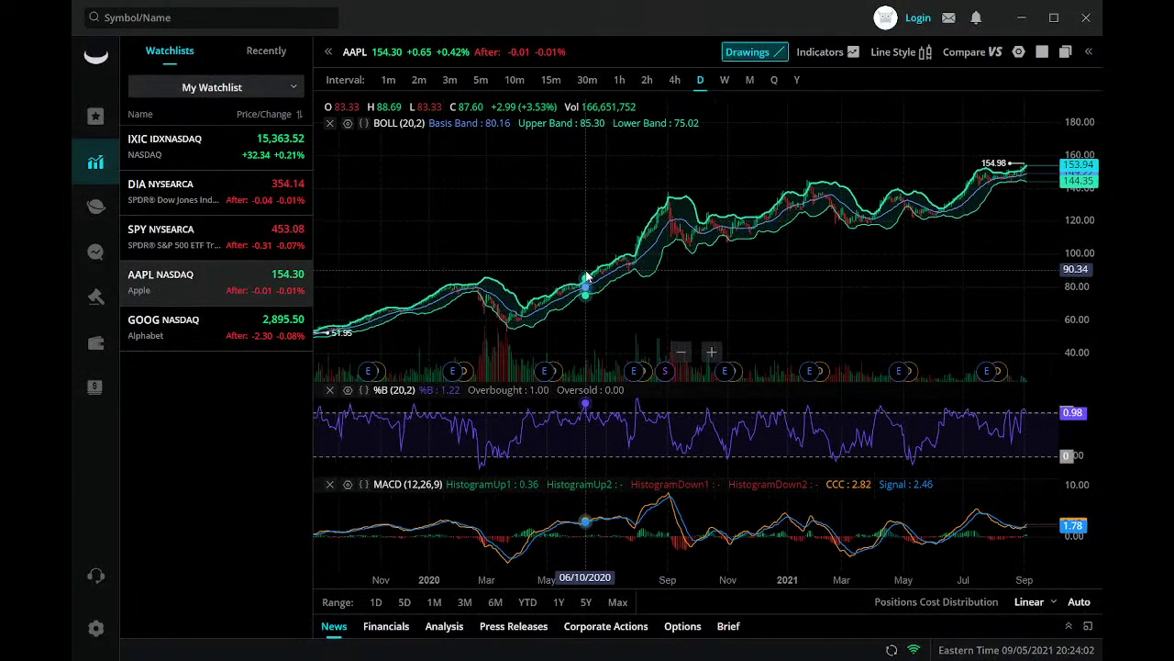
scroll(587, 275, "down", 3)
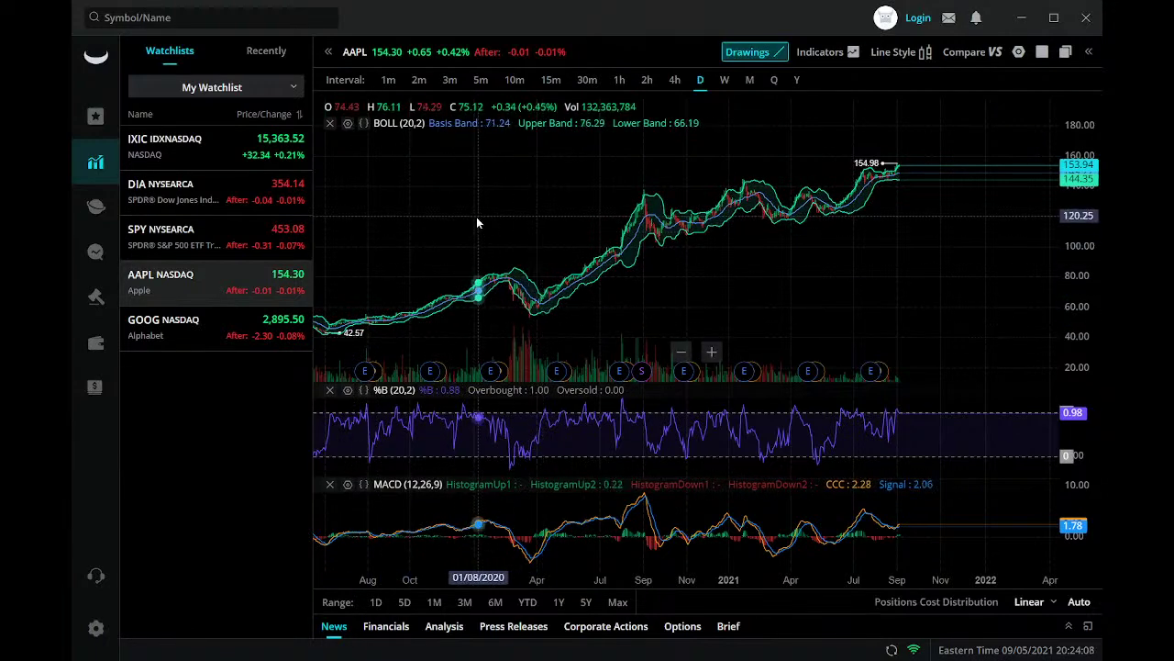
left_click_drag(477, 220, 617, 226)
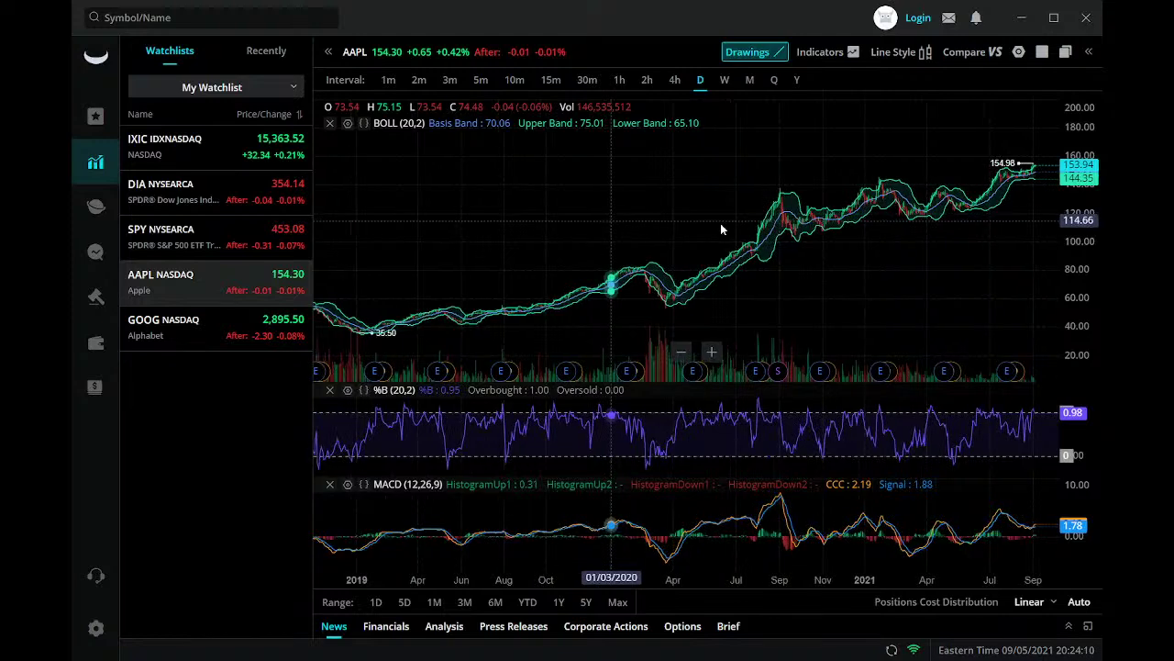
scroll(720, 229, "up", 5)
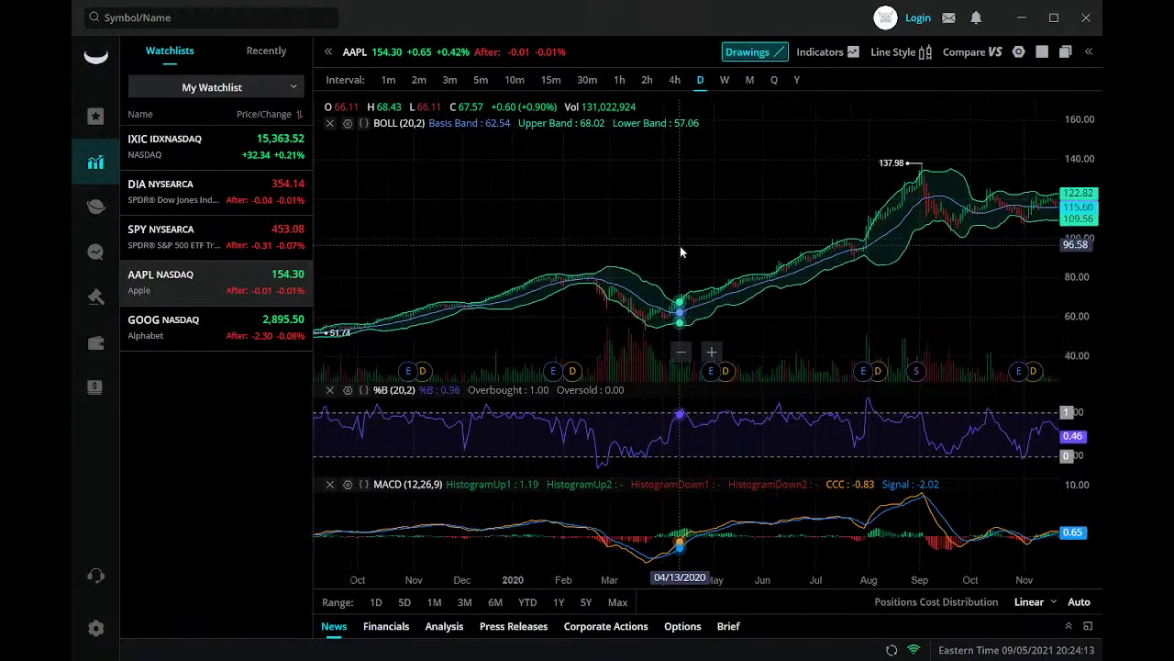
left_click_drag(707, 245, 399, 200)
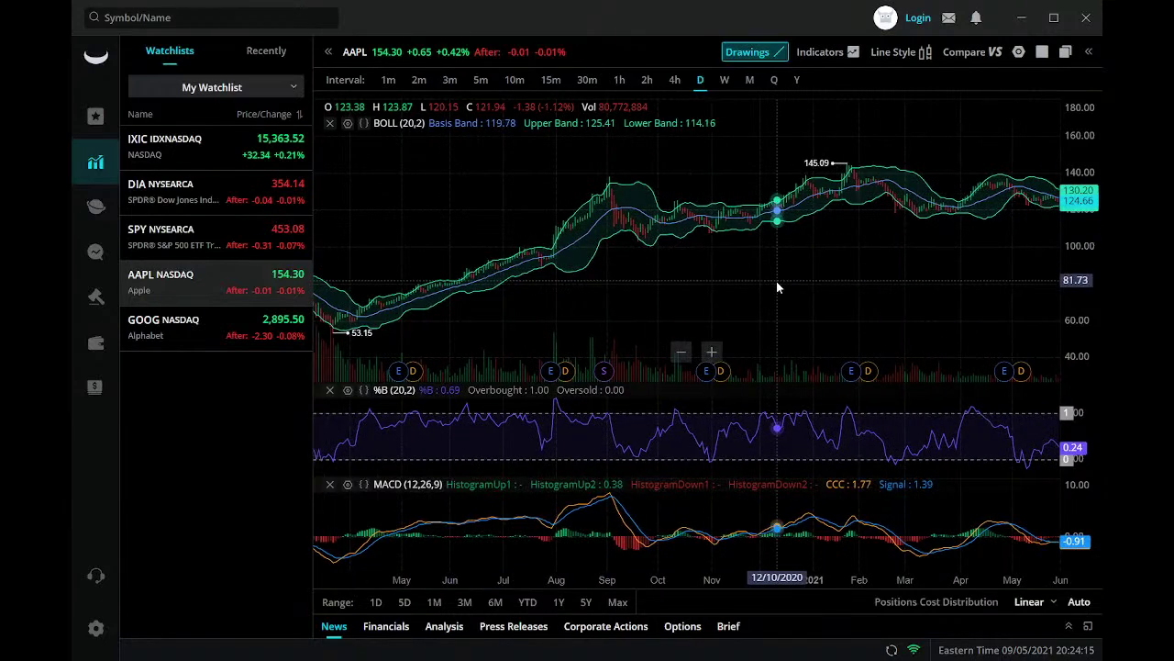
left_click_drag(776, 280, 506, 230)
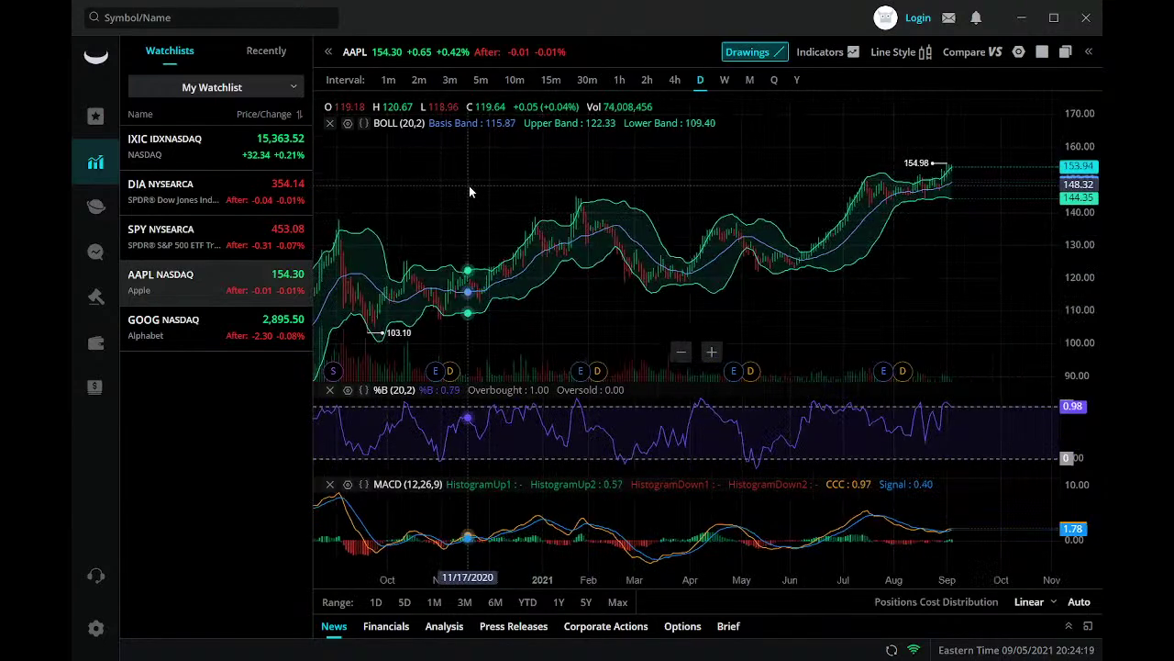
left_click_drag(418, 190, 512, 180)
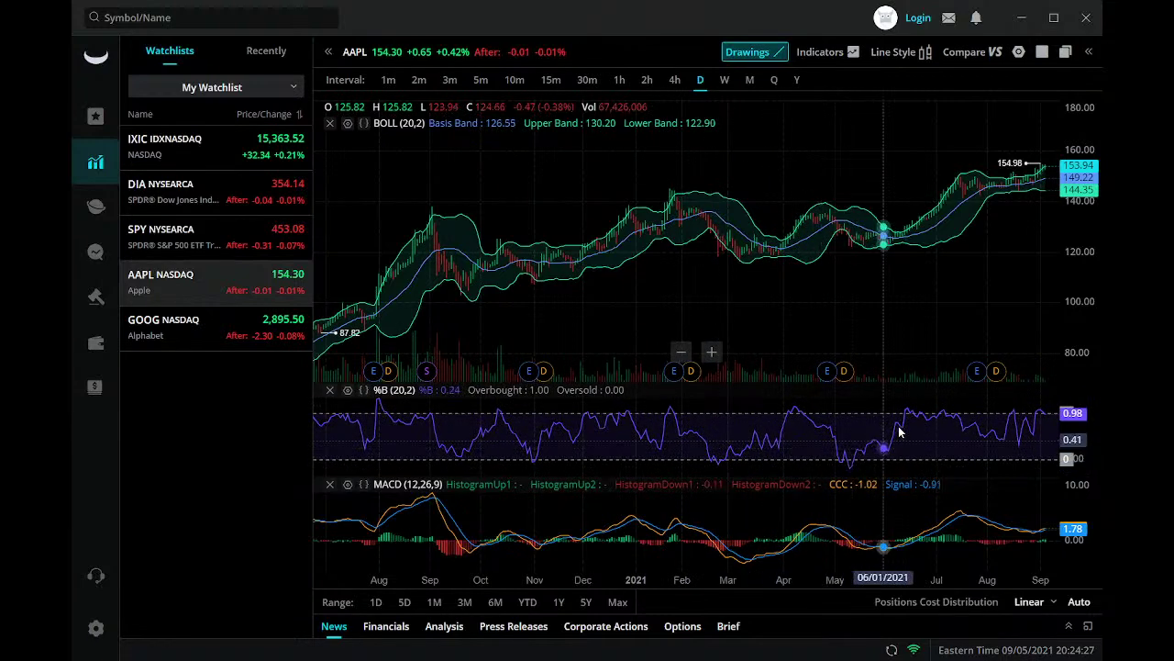
Remove the %B (20,2) pane from AAPL and pan back to cover October 2019 to September 2020
left_click(329, 390)
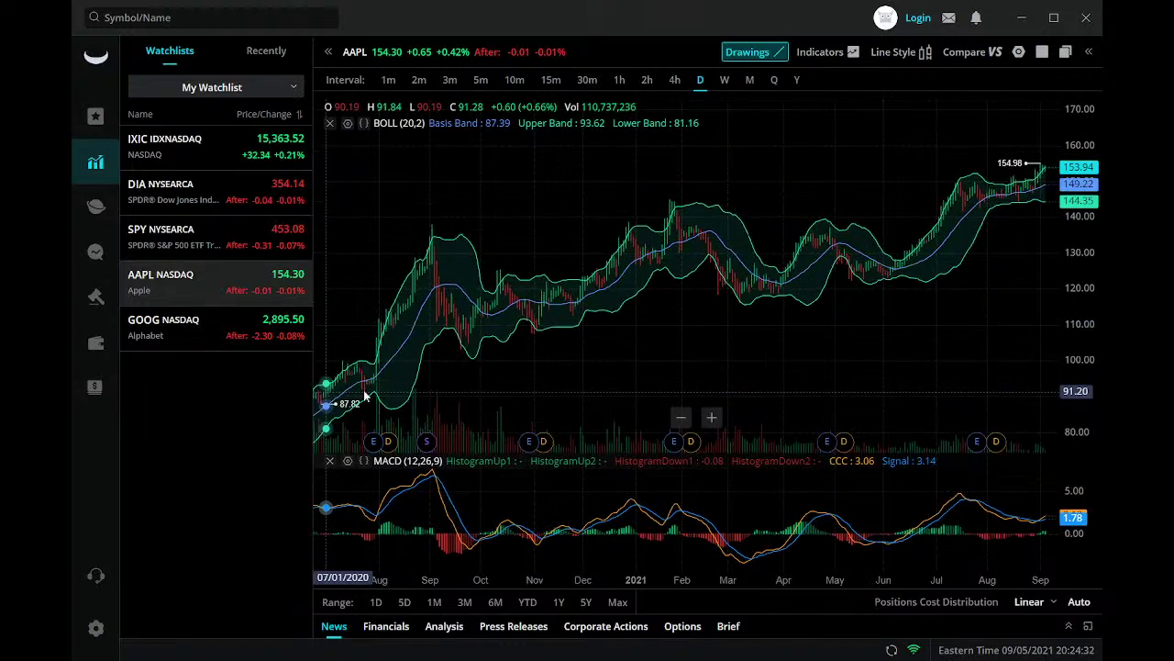
scroll(562, 532, "down", 3)
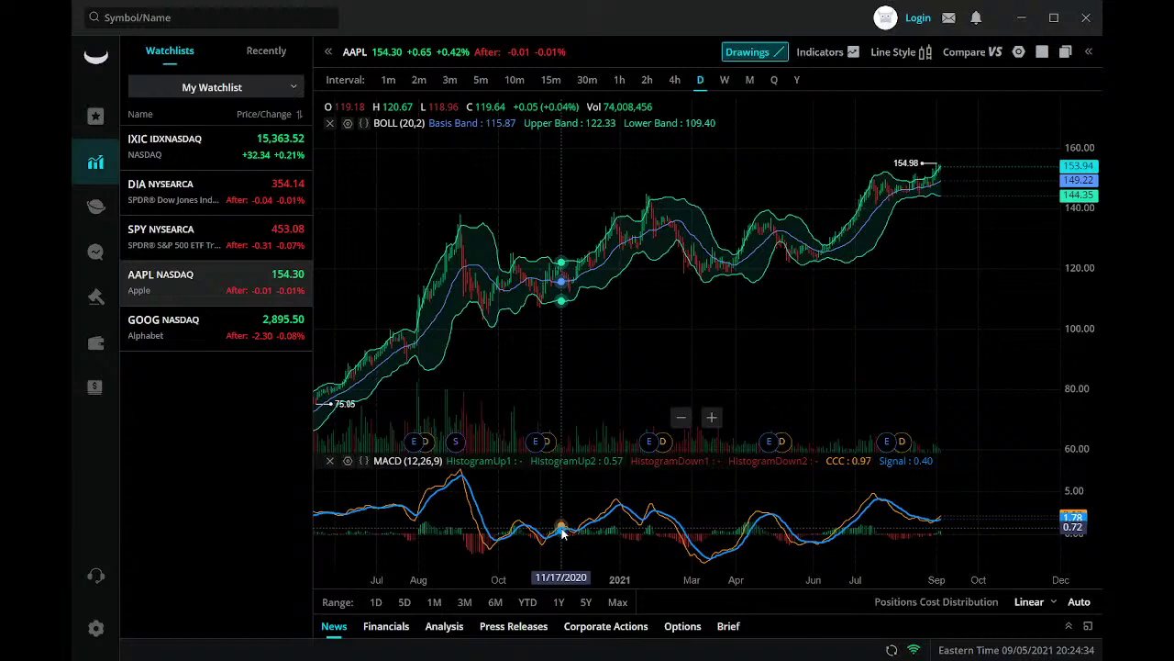
scroll(562, 532, "down", 1)
left_click_drag(458, 541, 658, 553)
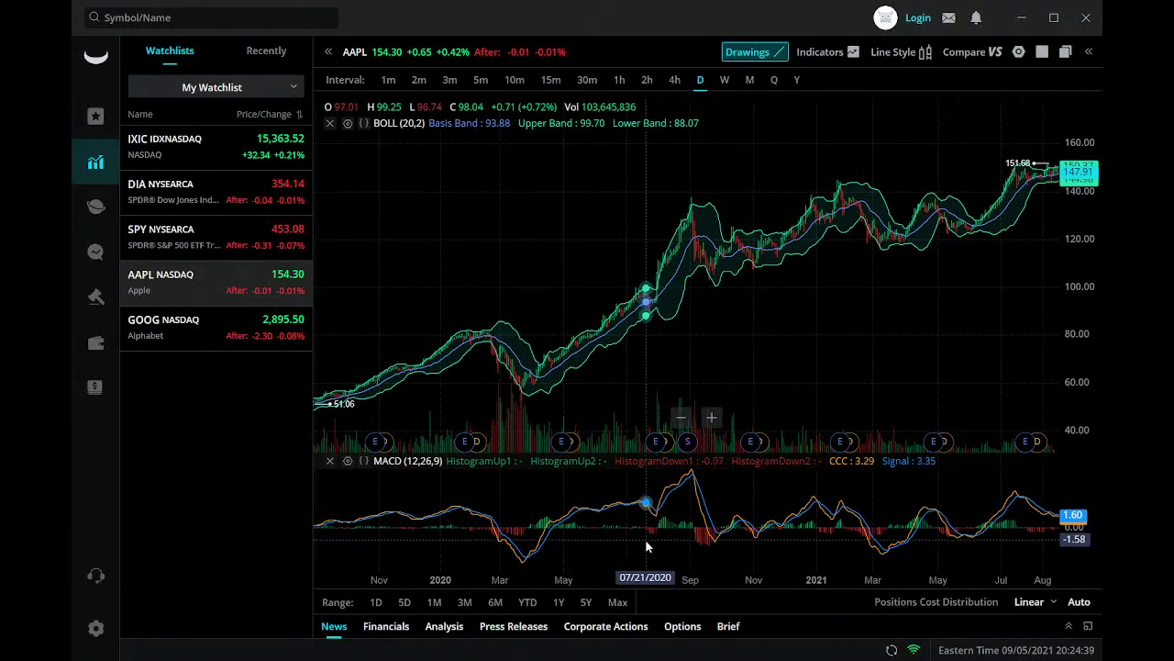
scroll(511, 504, "up", 1)
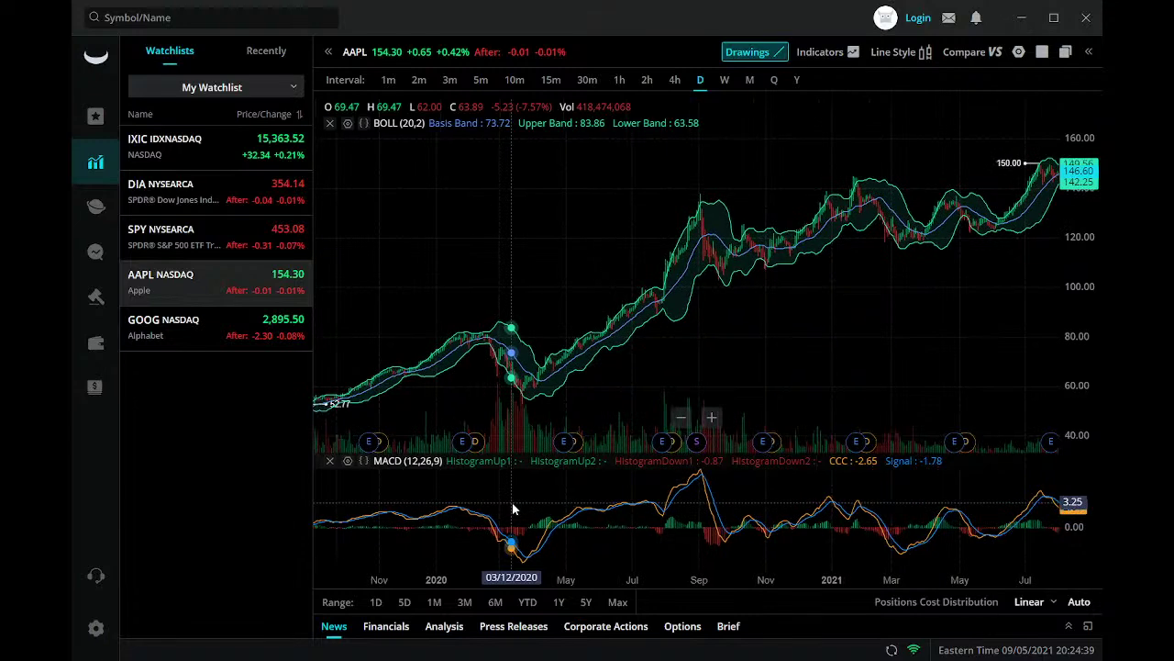
scroll(512, 503, "up", 2)
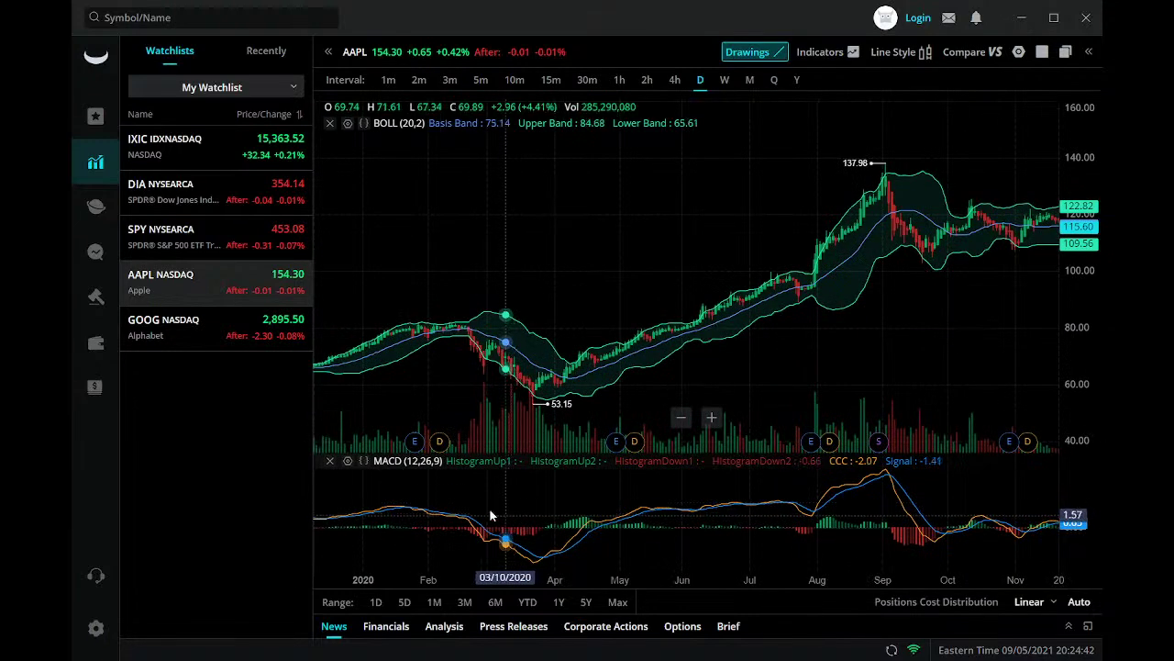
scroll(557, 488, "down", 2)
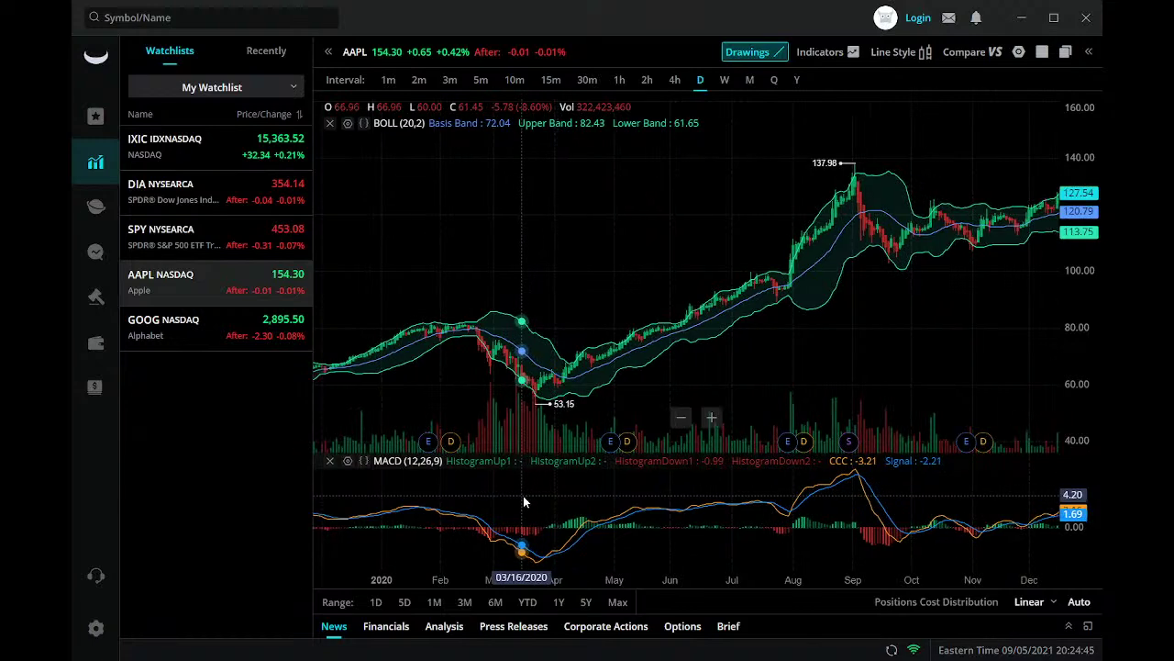
scroll(523, 502, "left", 5)
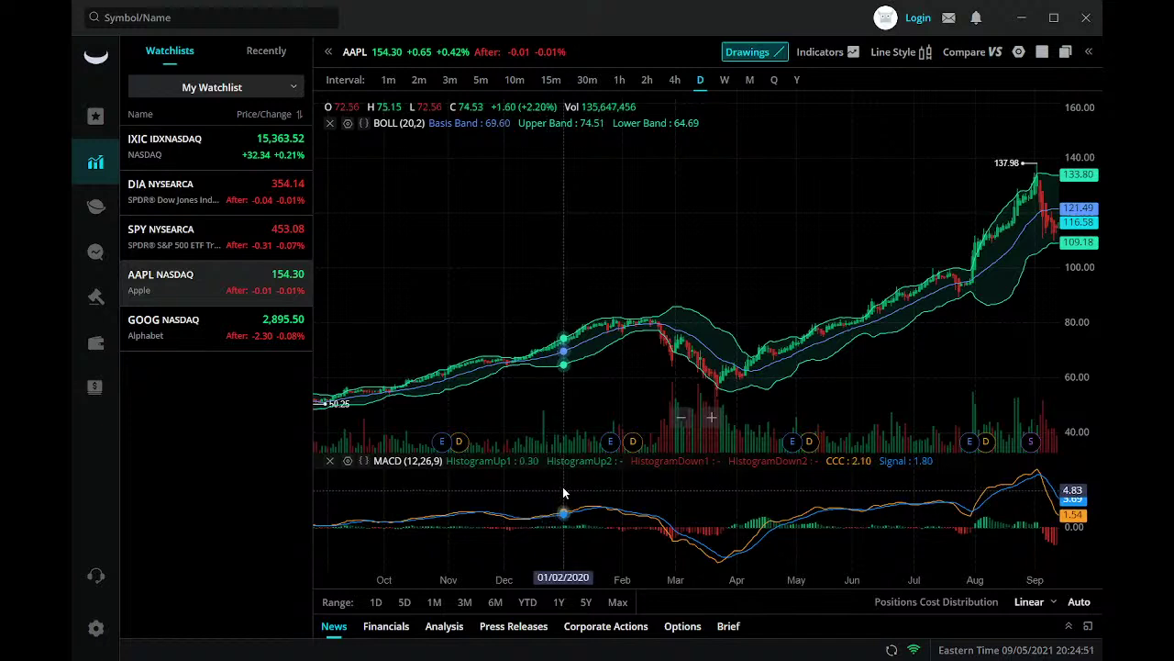
Switch AAPL to 30-minute candles and frame late June to mid-July 2021 (129.21 to 147.46)
left_click(587, 80)
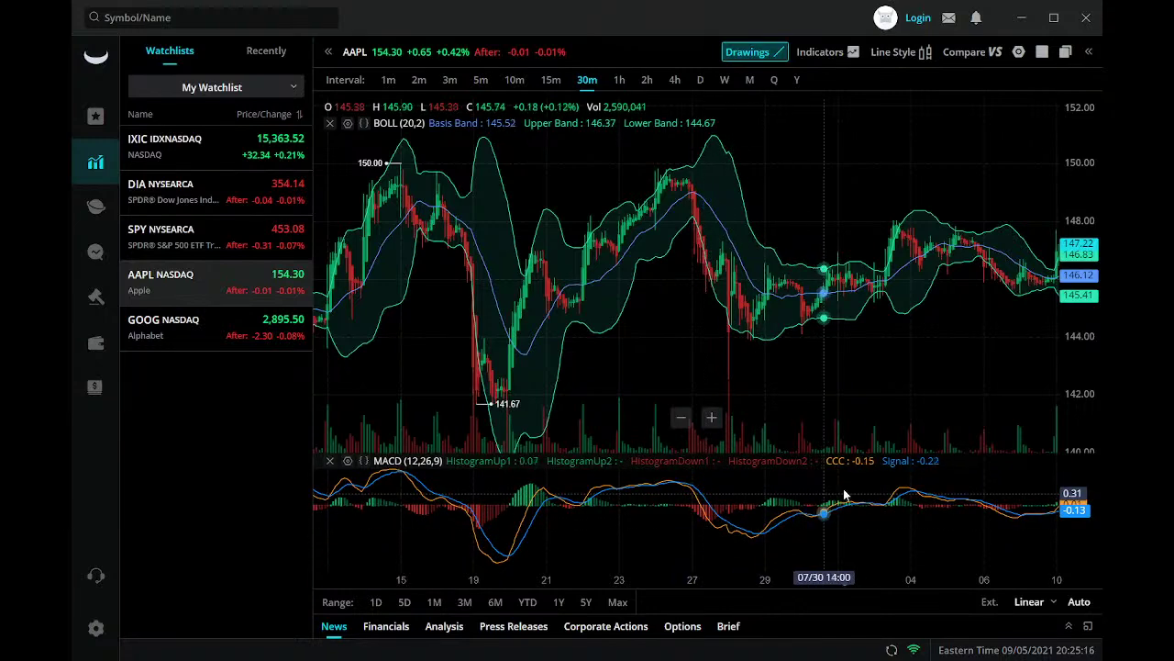
scroll(871, 482, "up", 2)
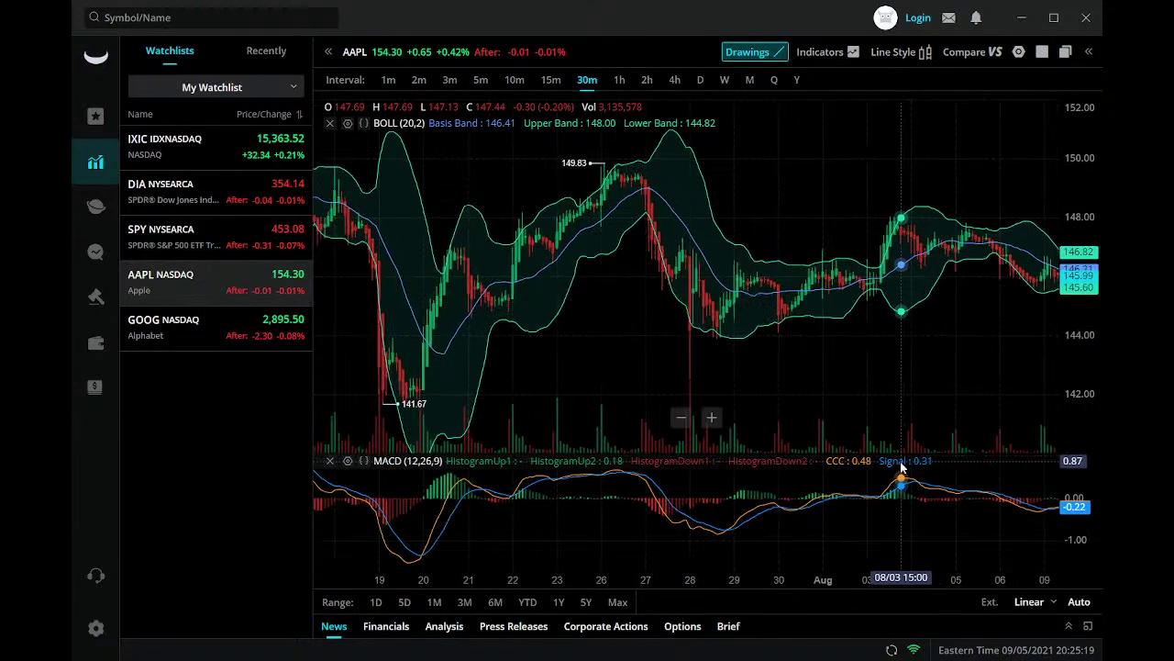
scroll(901, 468, "down", 5)
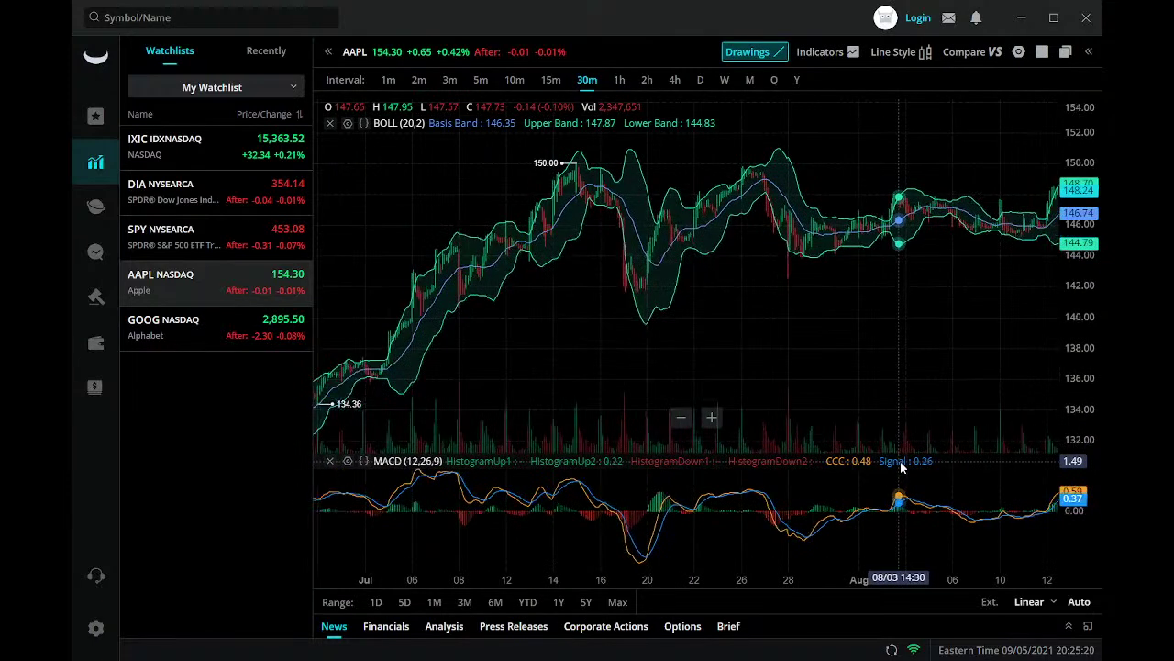
scroll(901, 468, "down", 2)
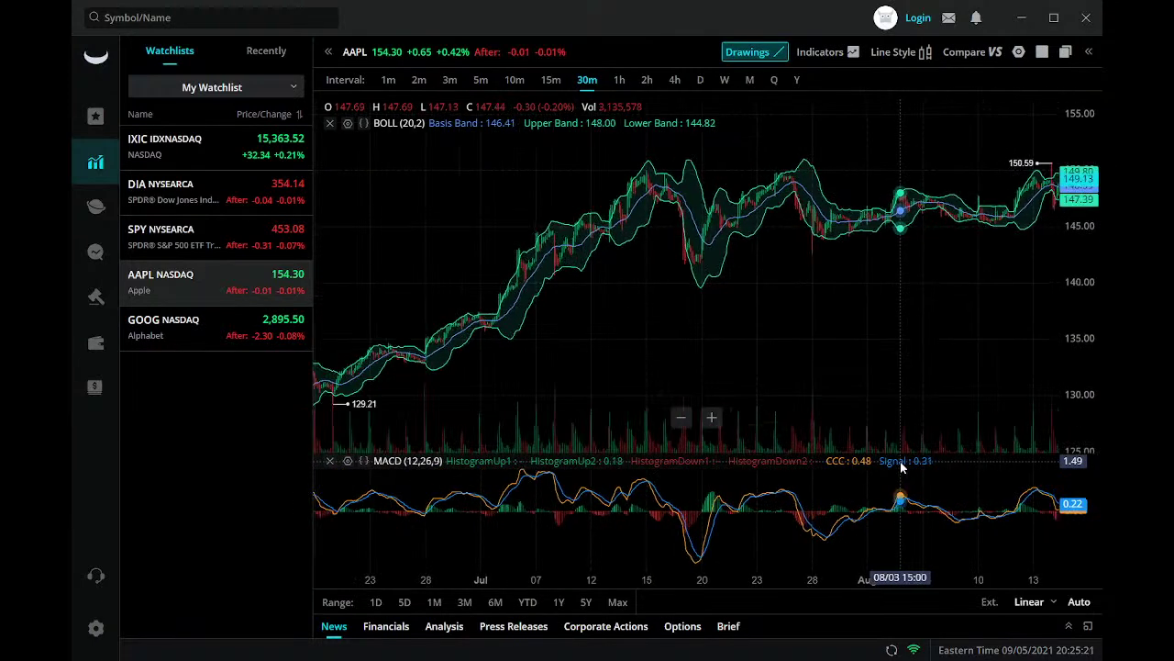
left_click_drag(459, 358, 645, 370)
scroll(633, 371, "up", 6)
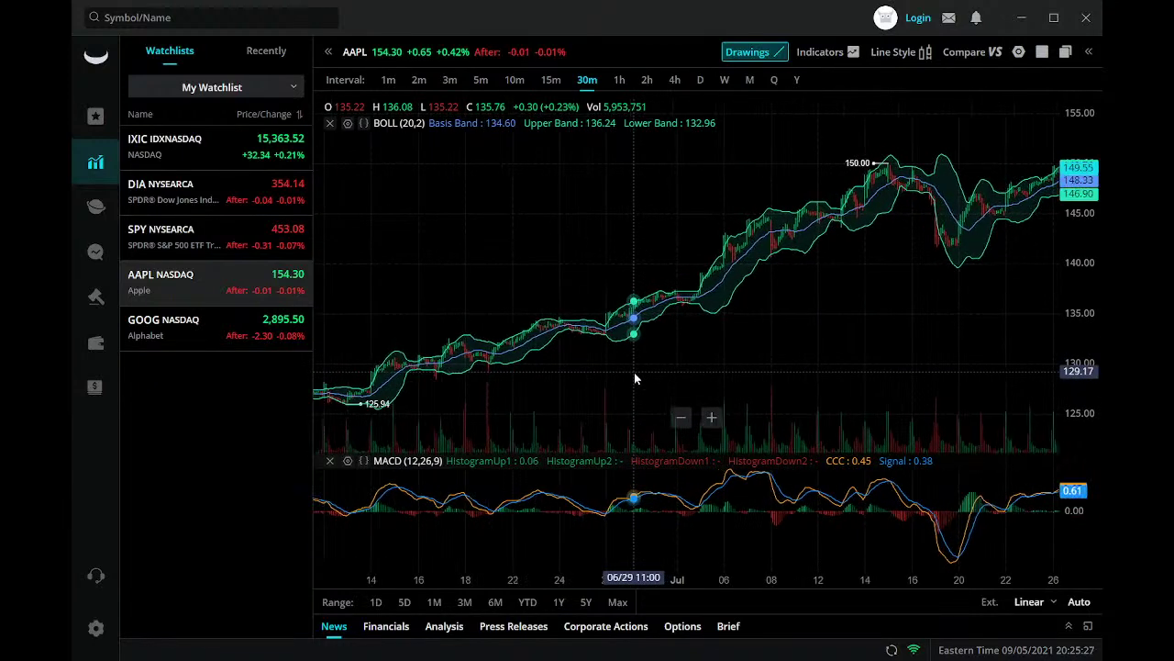
scroll(634, 371, "up", 2)
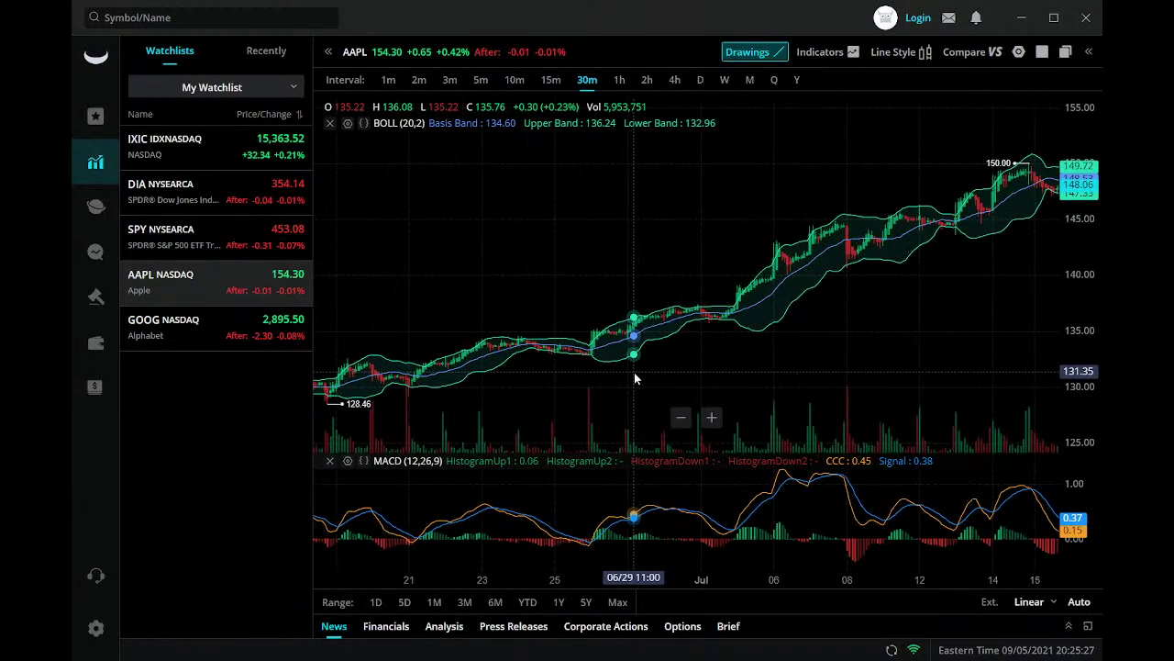
scroll(634, 378, "up", 2)
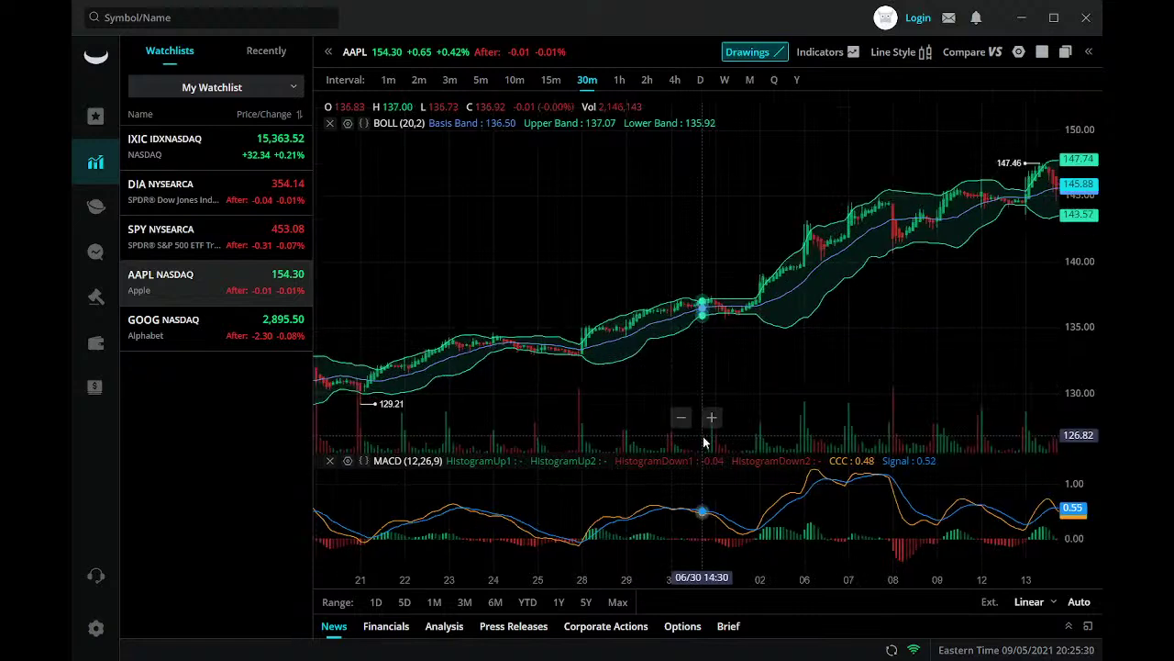
Switch the AAPL chart to 15-minute candles
left_click(550, 81)
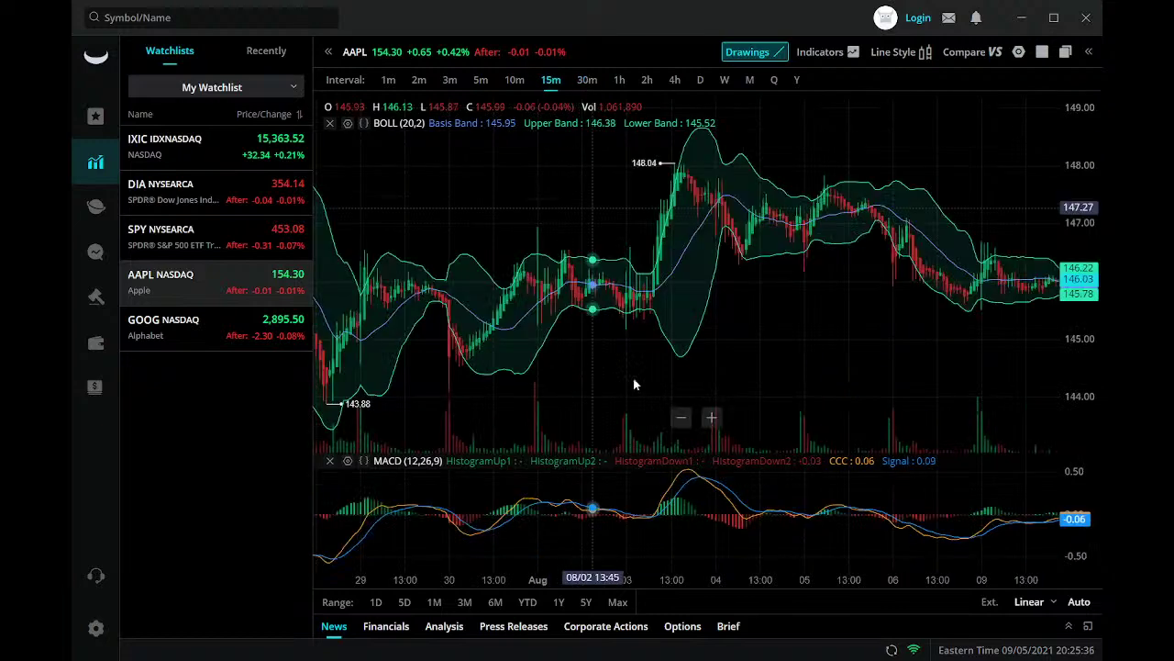
scroll(624, 392, "down", 3)
scroll(612, 400, "left", 10)
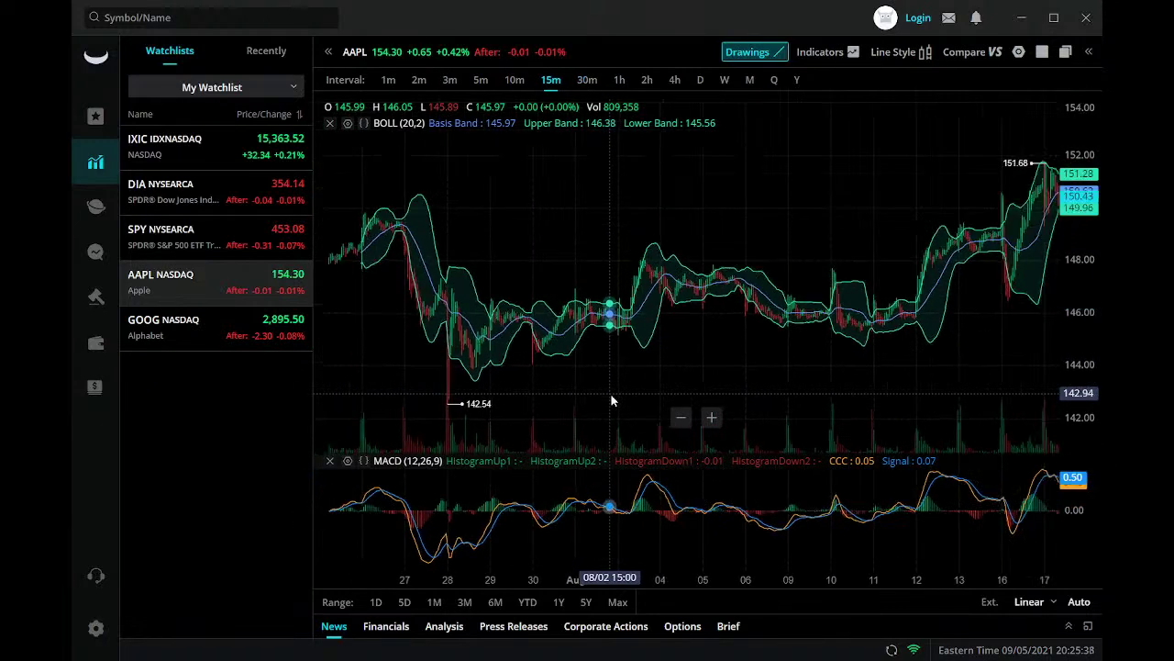
scroll(613, 400, "down", 2)
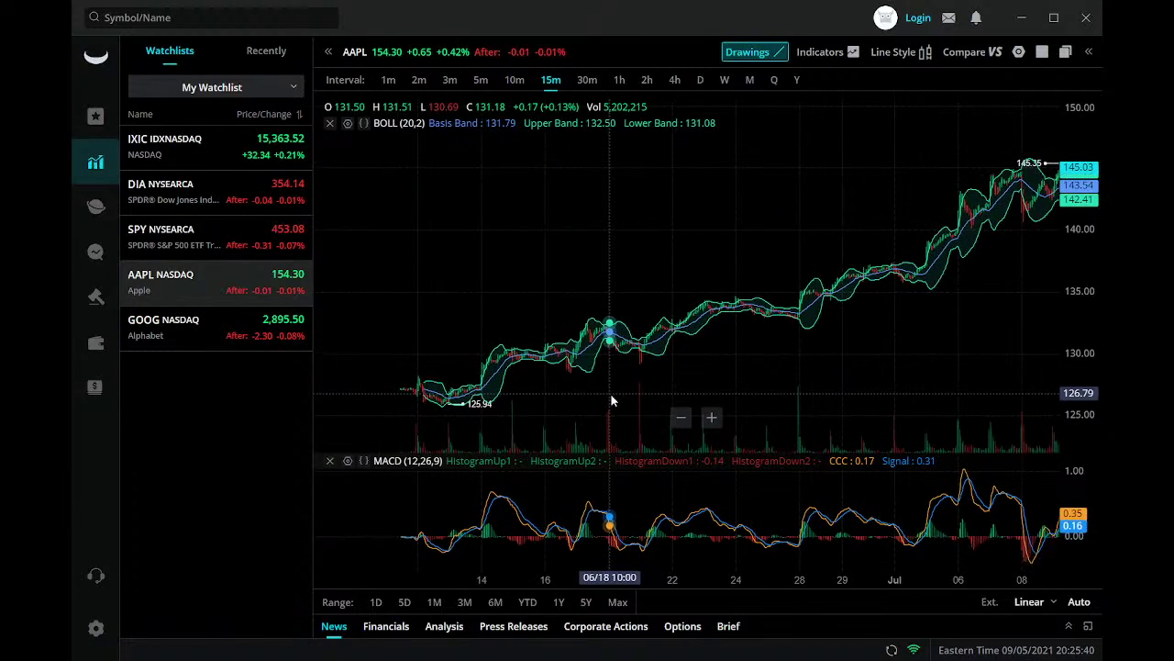
Pan the AAPL chart into June and zoom in on June 4–16
left_click_drag(613, 400, 452, 209)
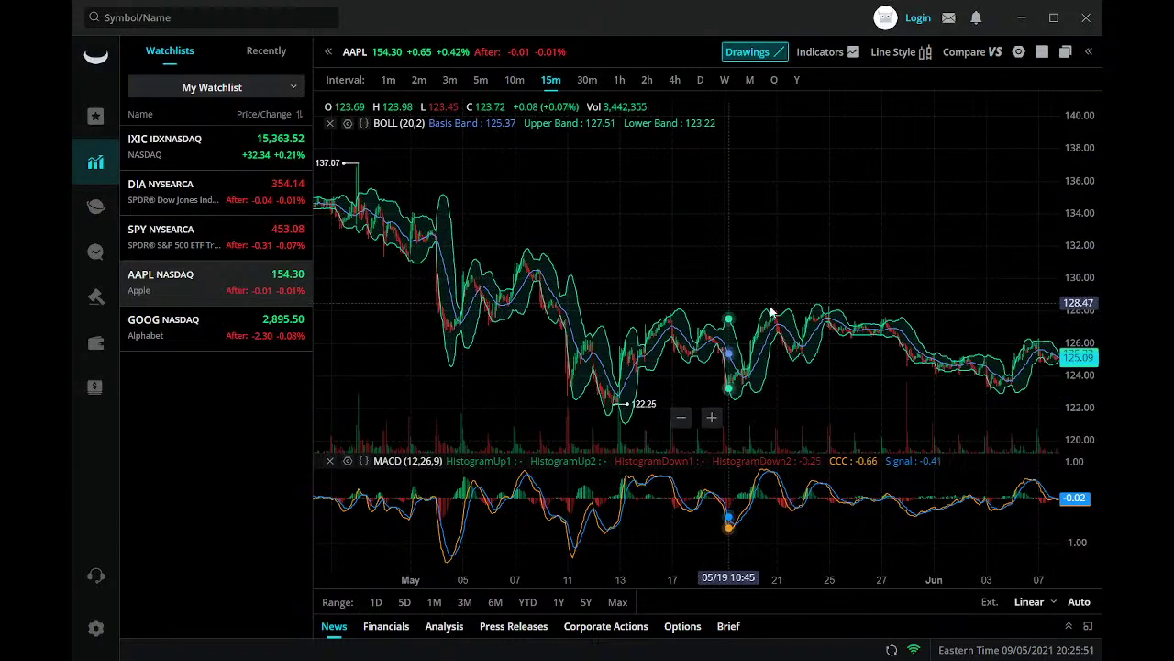
left_click_drag(771, 312, 603, 194)
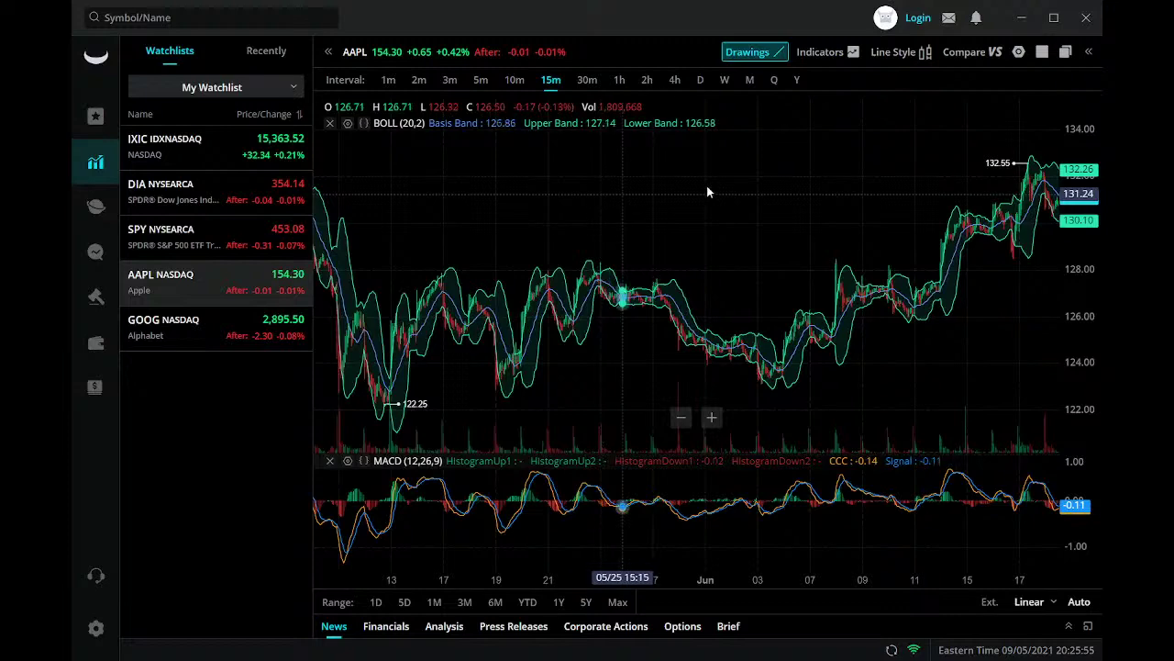
left_click_drag(794, 181, 537, 361)
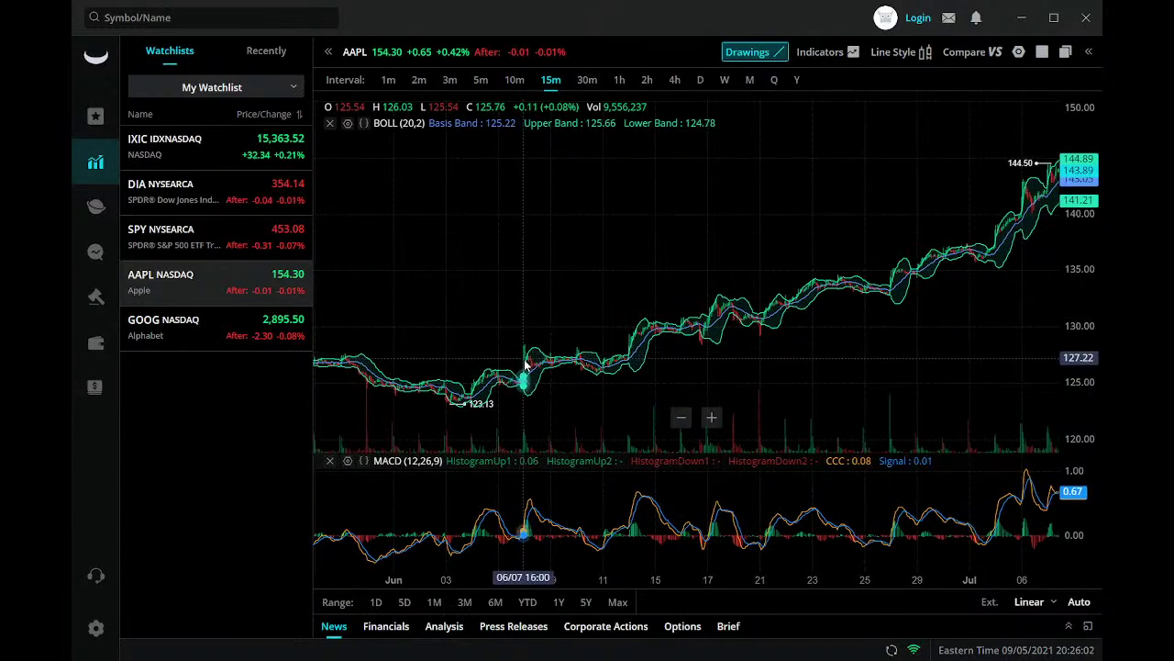
scroll(525, 365, "up", 2)
scroll(524, 364, "up", 2)
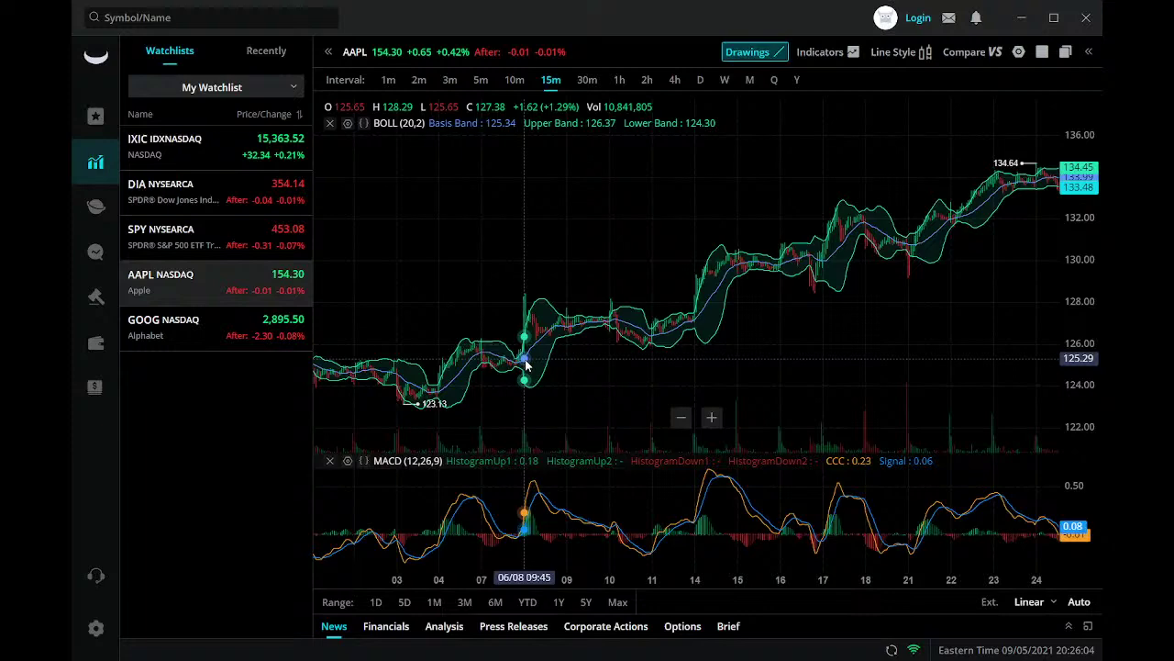
scroll(525, 364, "up", 2)
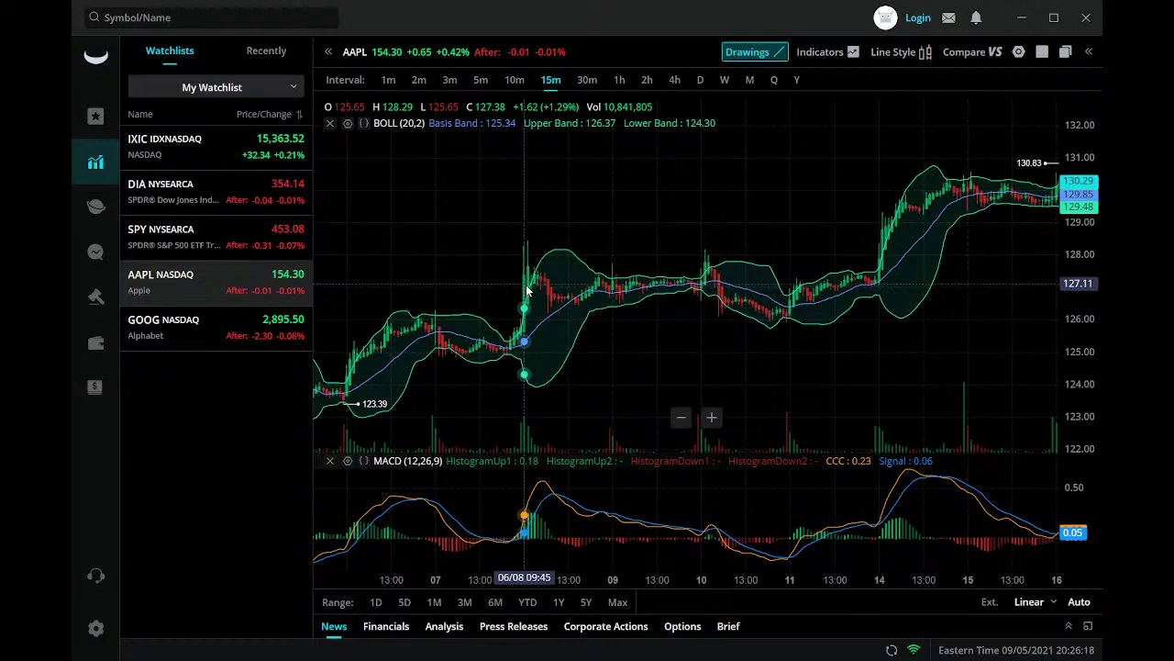
scroll(803, 315, "down", 1)
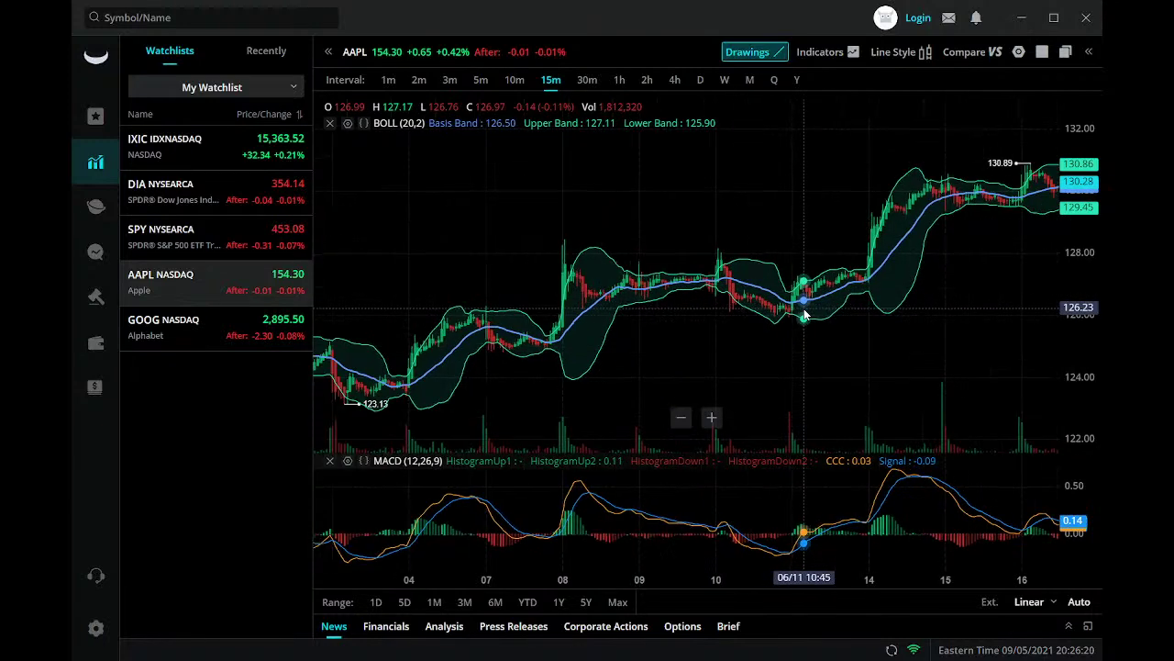
Advance the AAPL 15-minute chart from mid-June into early July
left_click_drag(804, 314, 666, 332)
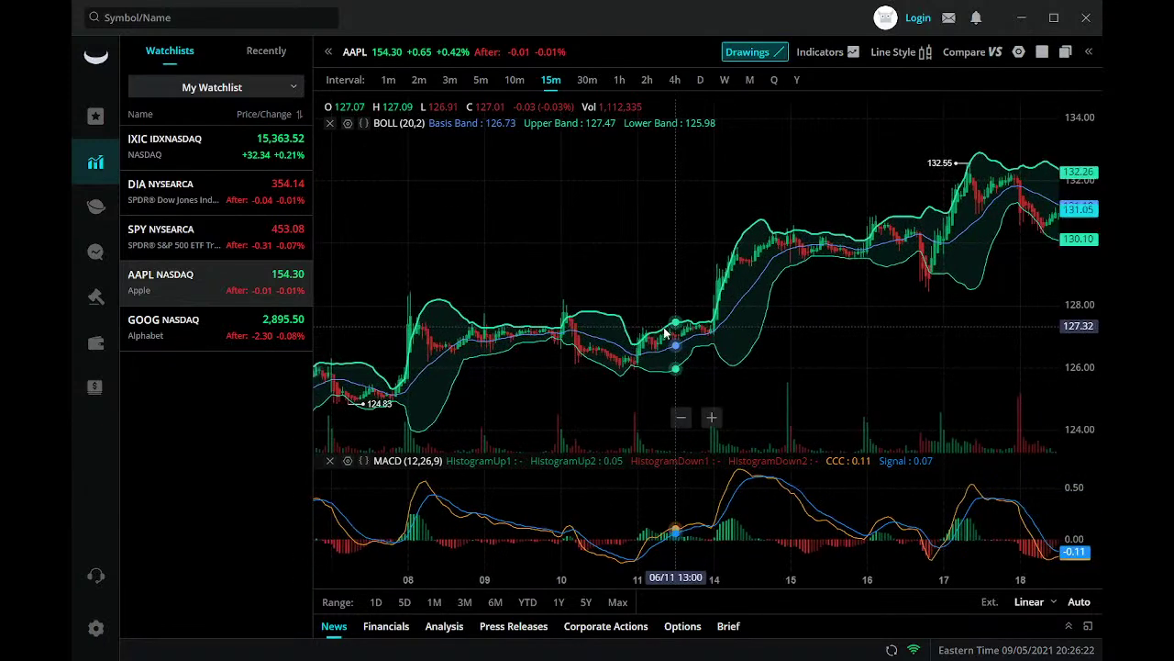
left_click_drag(757, 325, 503, 331)
left_click_drag(860, 333, 699, 341)
left_click_drag(923, 336, 679, 347)
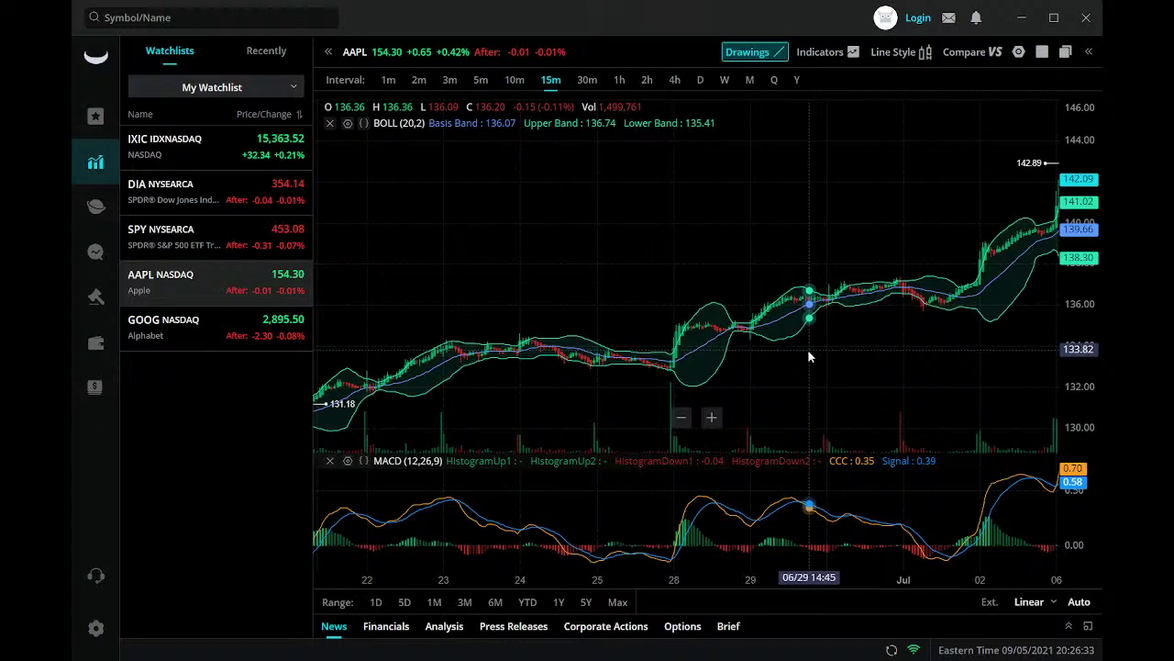
left_click_drag(808, 357, 604, 360)
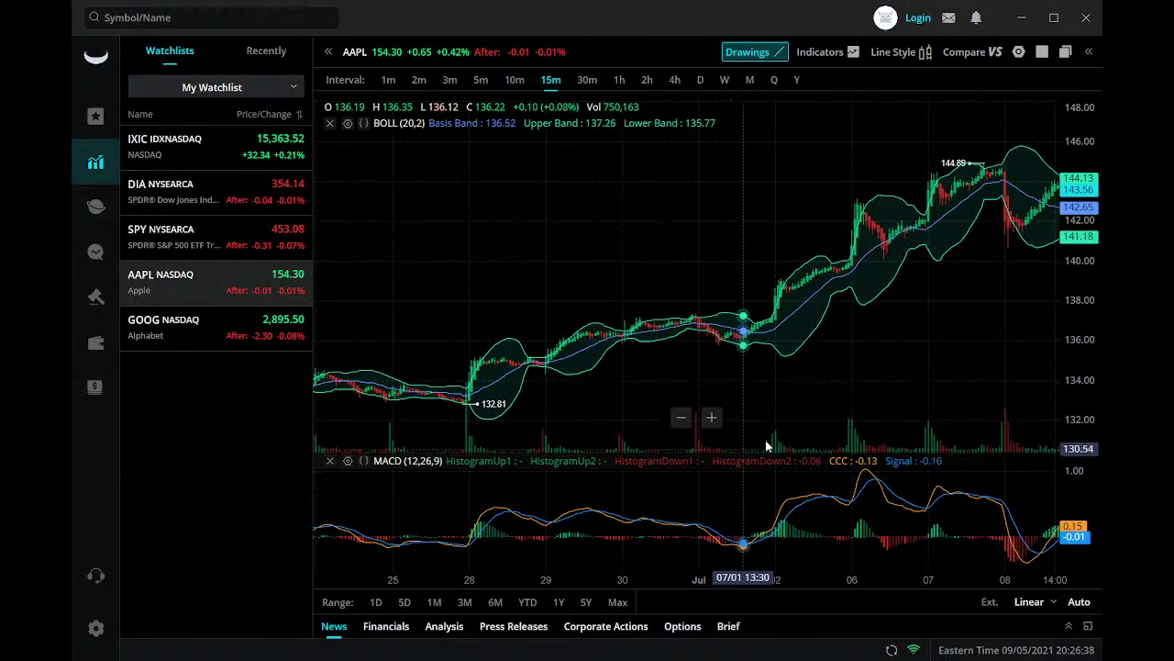
left_click_drag(765, 440, 514, 419)
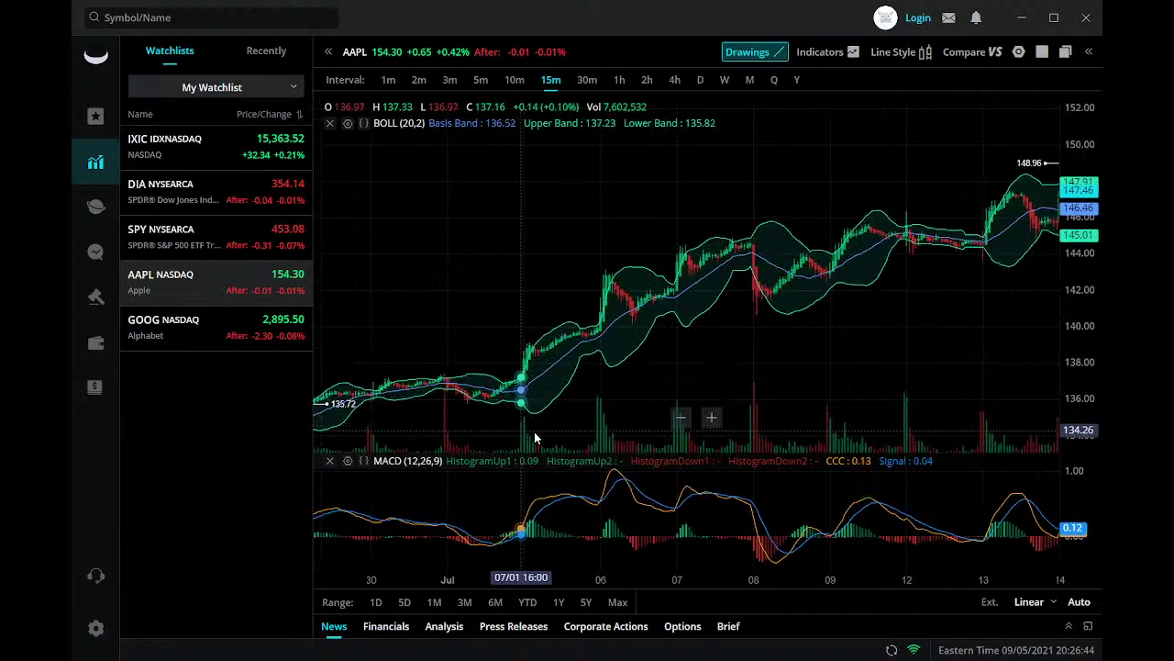
left_click_drag(768, 406, 565, 390)
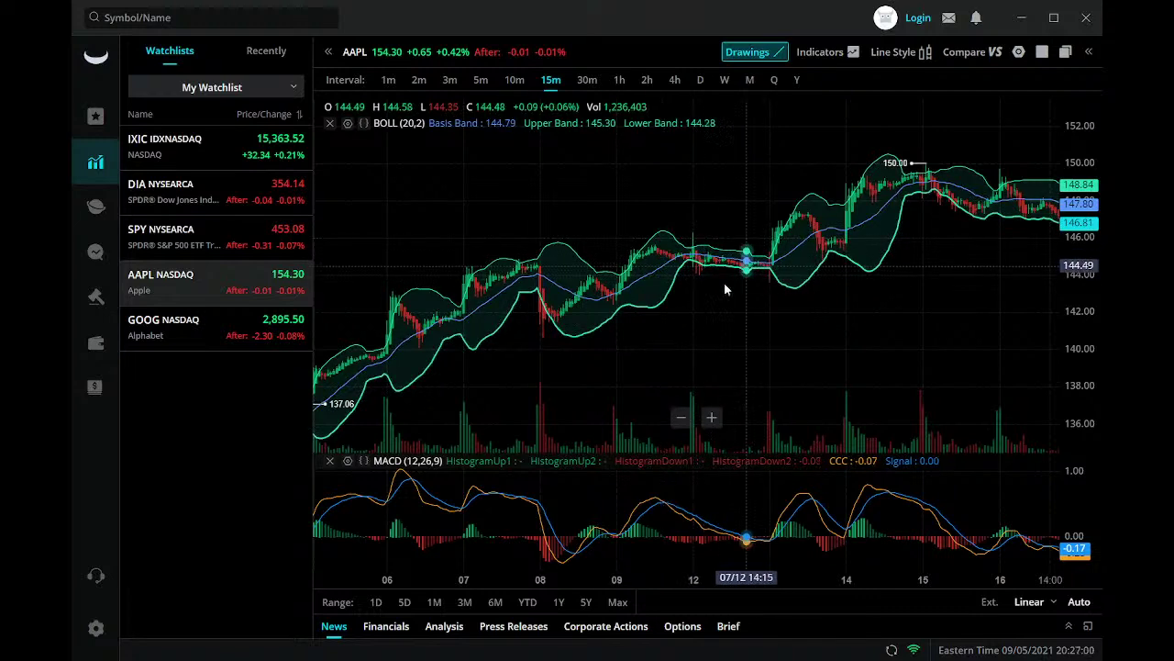
Advance the chart through July 6–23 and on to July 26
scroll(789, 361, "down", 2)
scroll(789, 361, "down", 1)
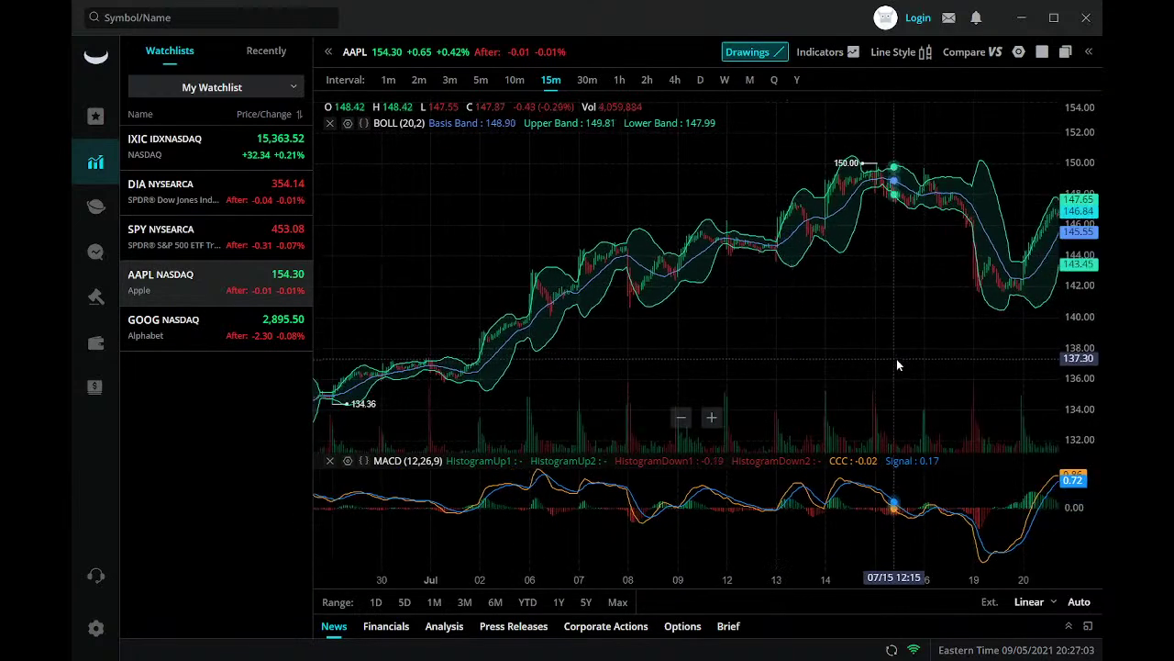
left_click_drag(896, 359, 626, 369)
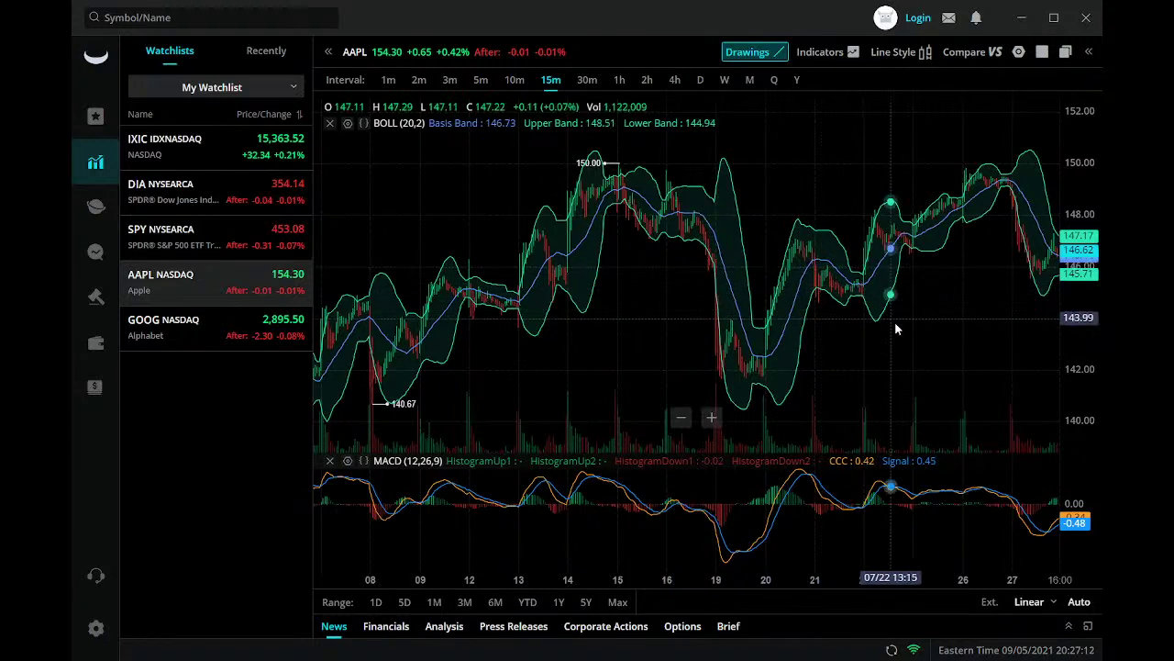
scroll(886, 334, "up", 3)
scroll(883, 341, "up", 5)
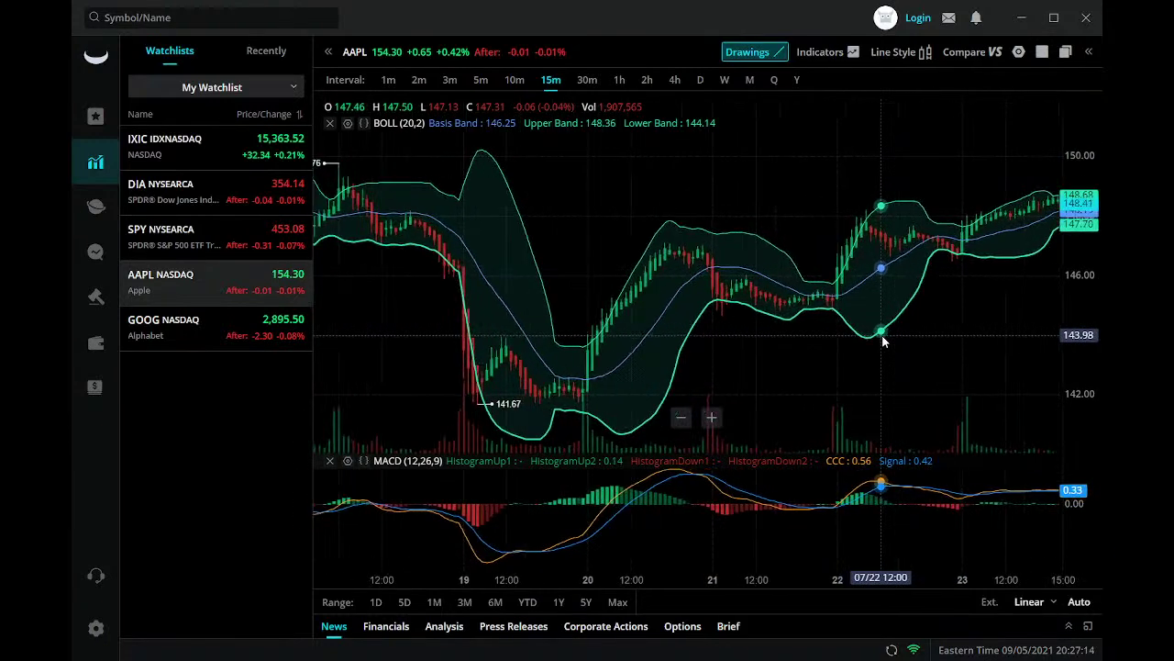
scroll(883, 340, "up", 2)
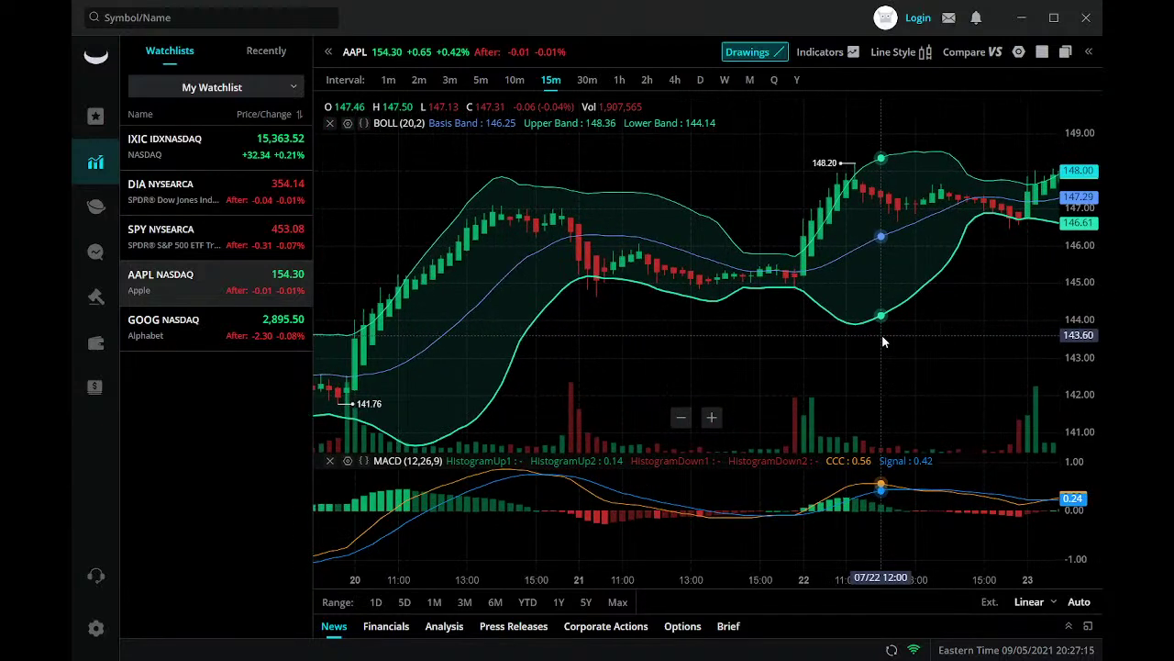
scroll(883, 341, "up", 2)
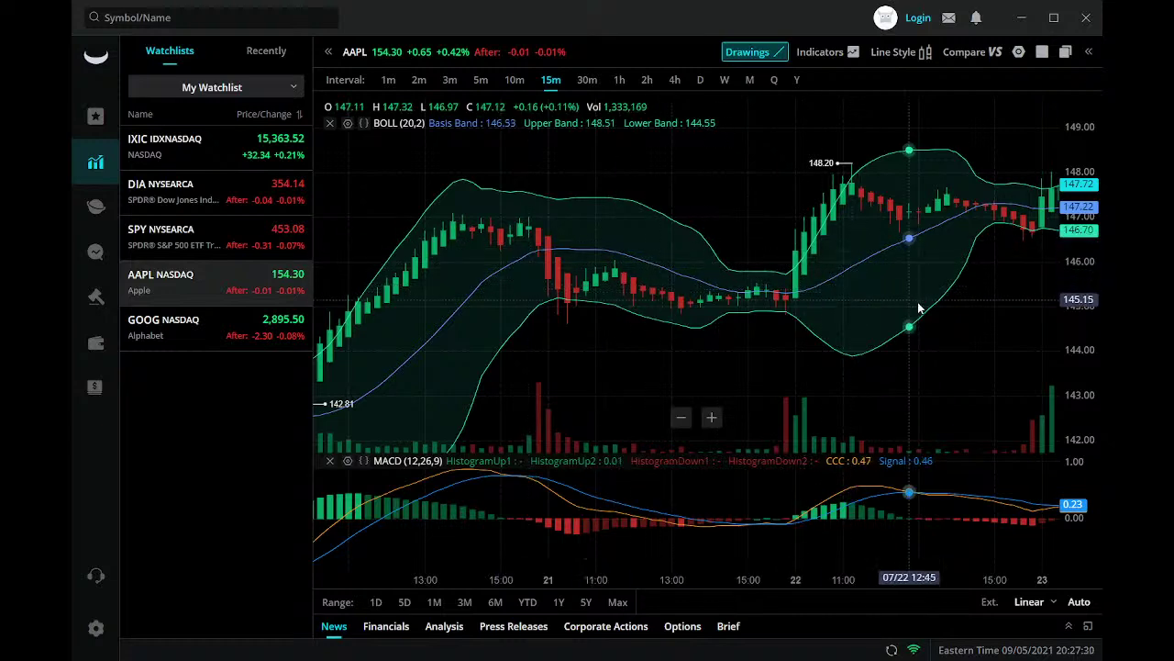
left_click_drag(989, 338, 729, 361)
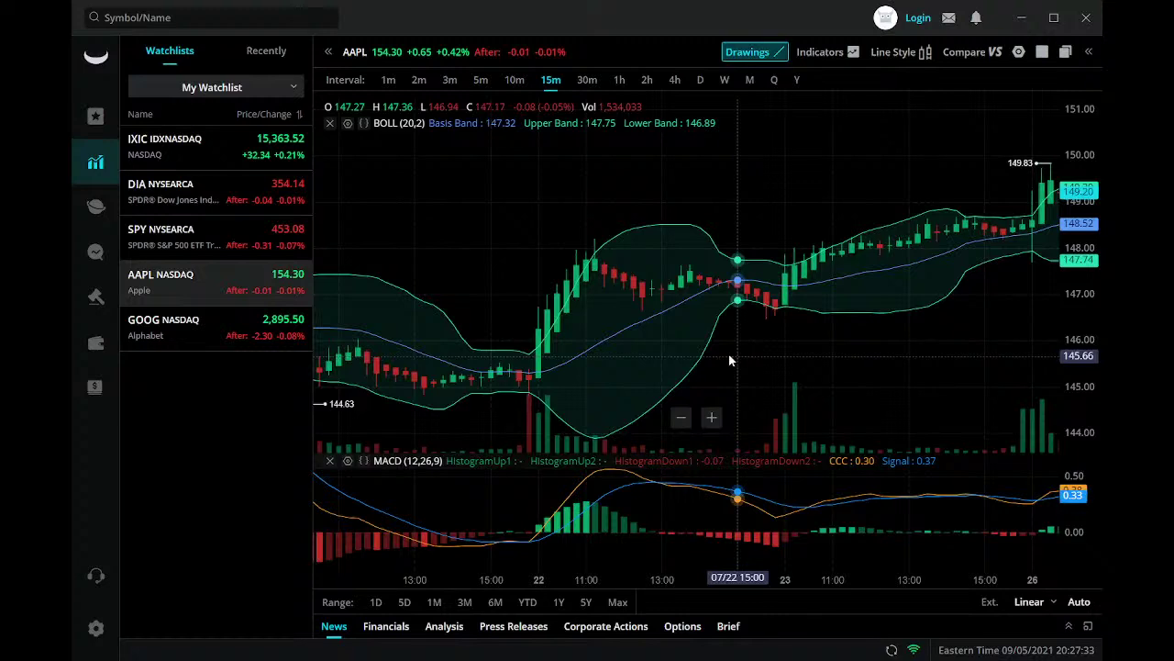
Move the chart forward to August 3, then past August 5
scroll(731, 356, "right", 6)
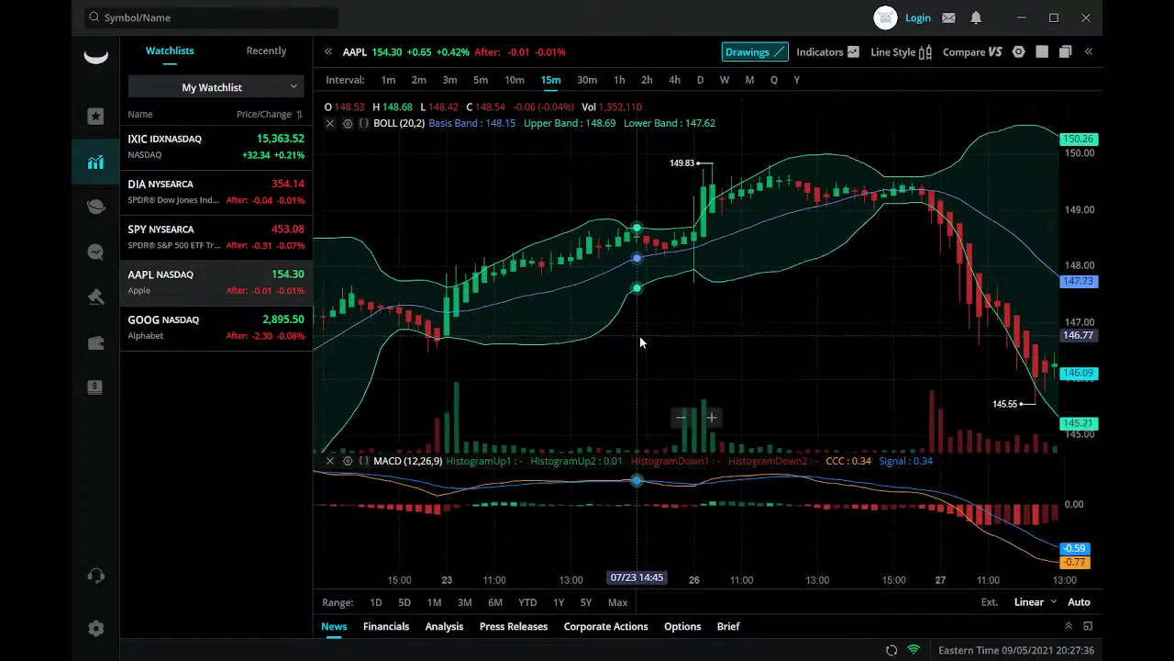
scroll(863, 349, "right", 4)
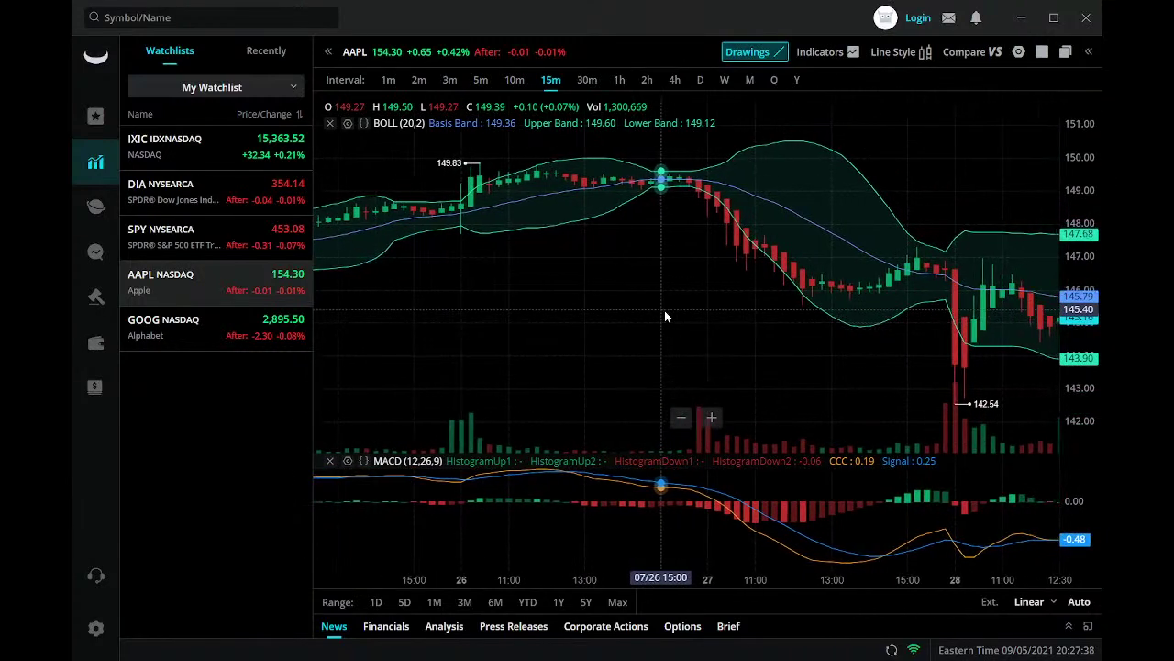
scroll(835, 342, "right", 3)
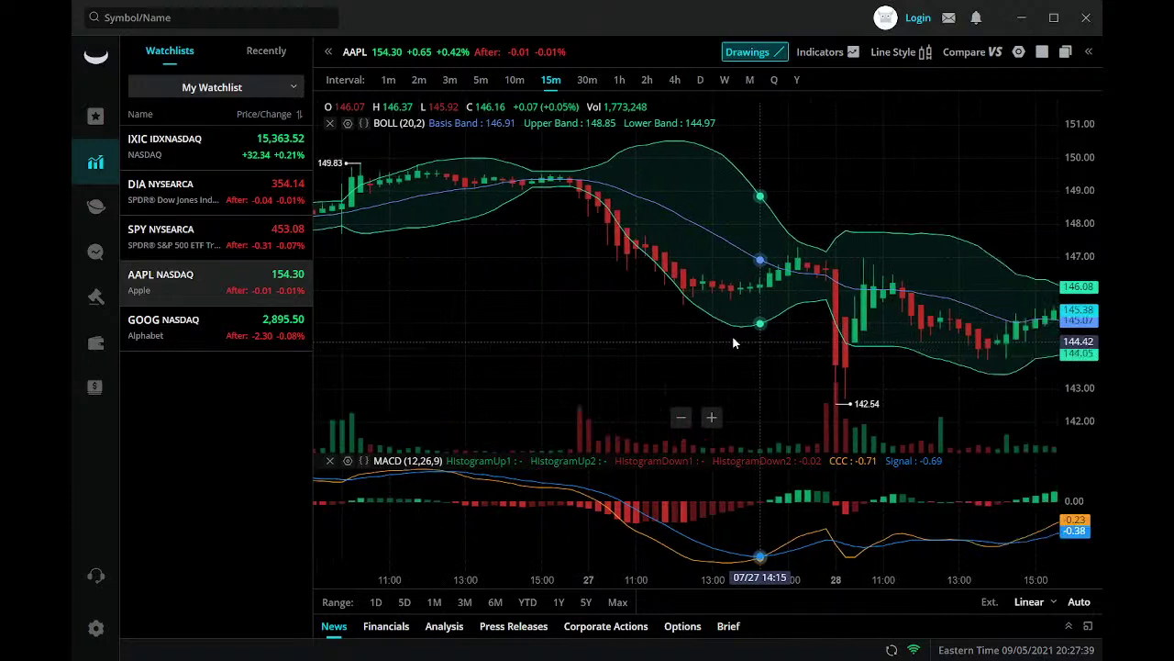
scroll(732, 342, "right", 6)
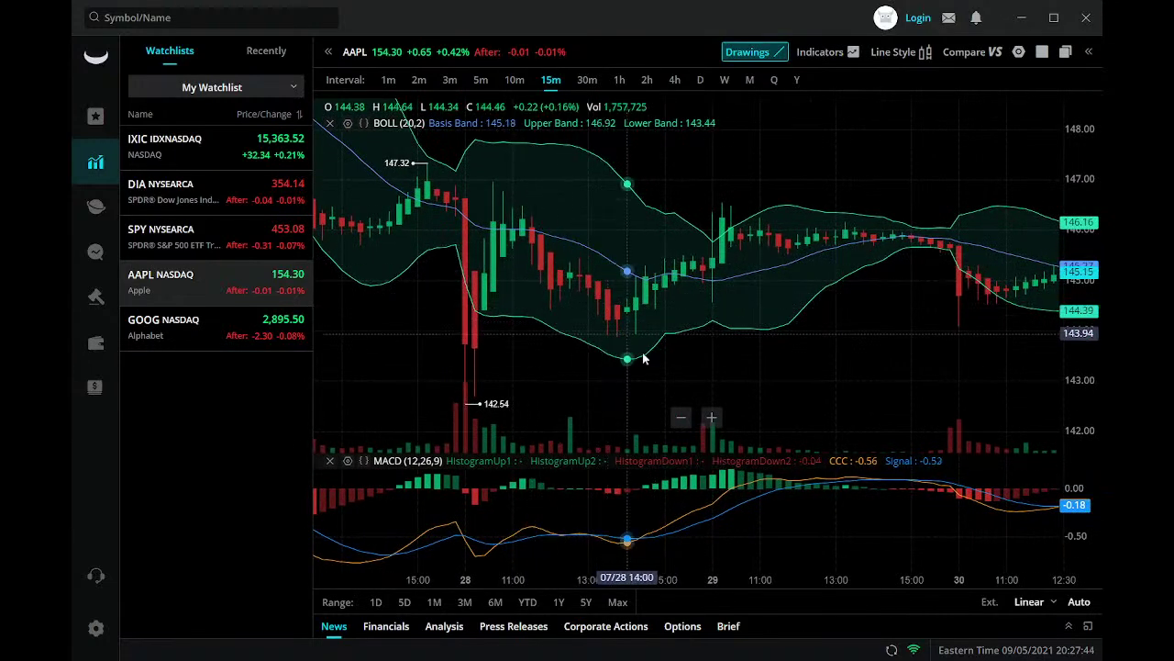
scroll(753, 340, "right", 4)
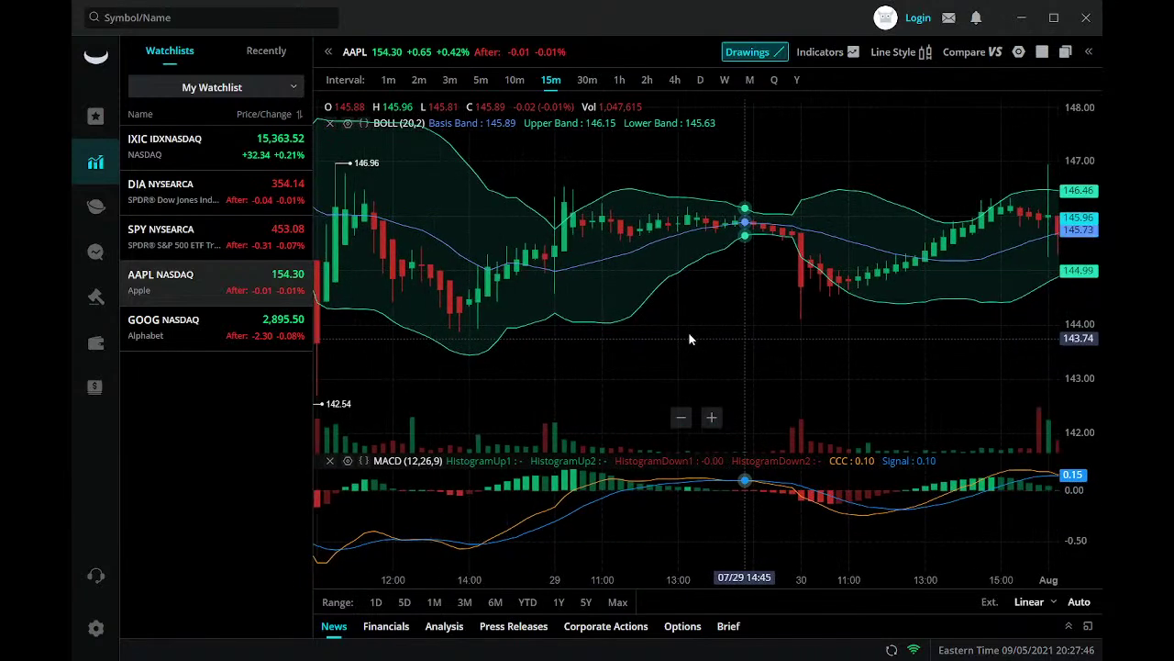
scroll(690, 339, "right", 8)
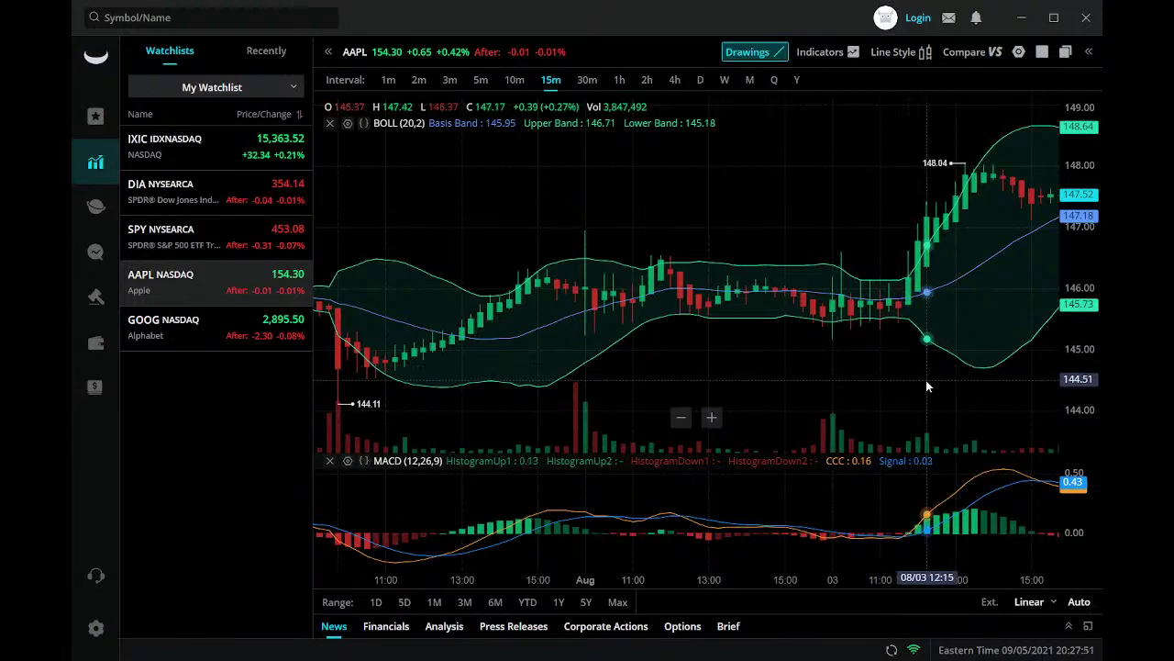
left_click_drag(925, 386, 359, 353)
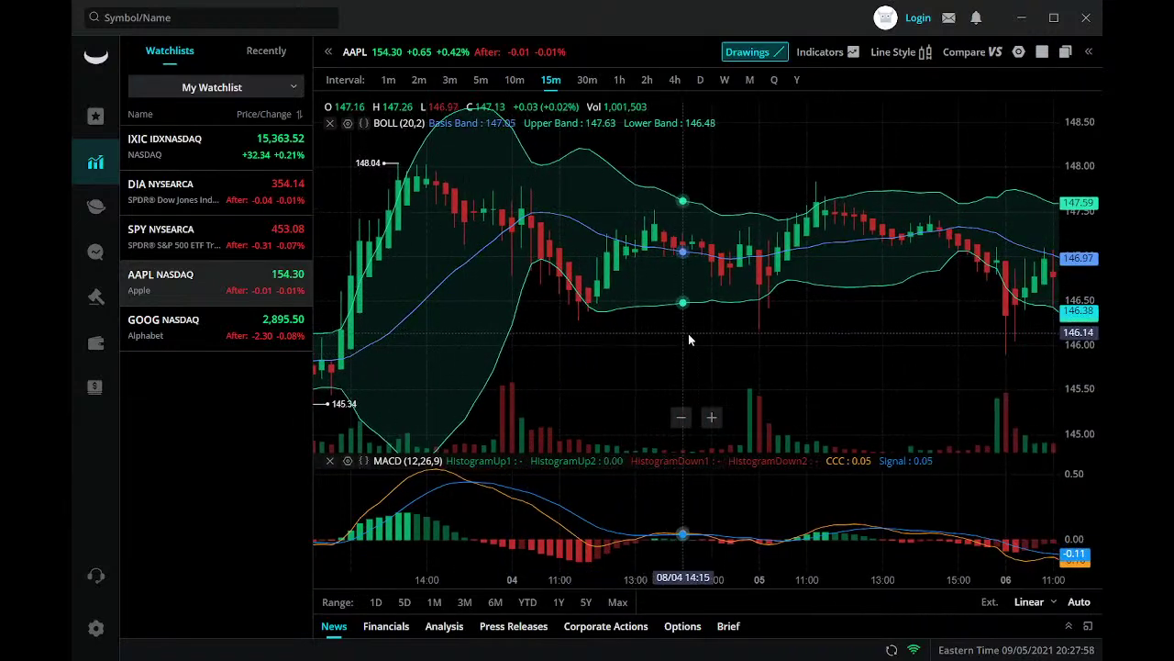
left_click_drag(800, 339, 507, 358)
Advance the chart through August 6–17 to August 18–20
left_click_drag(882, 411, 514, 383)
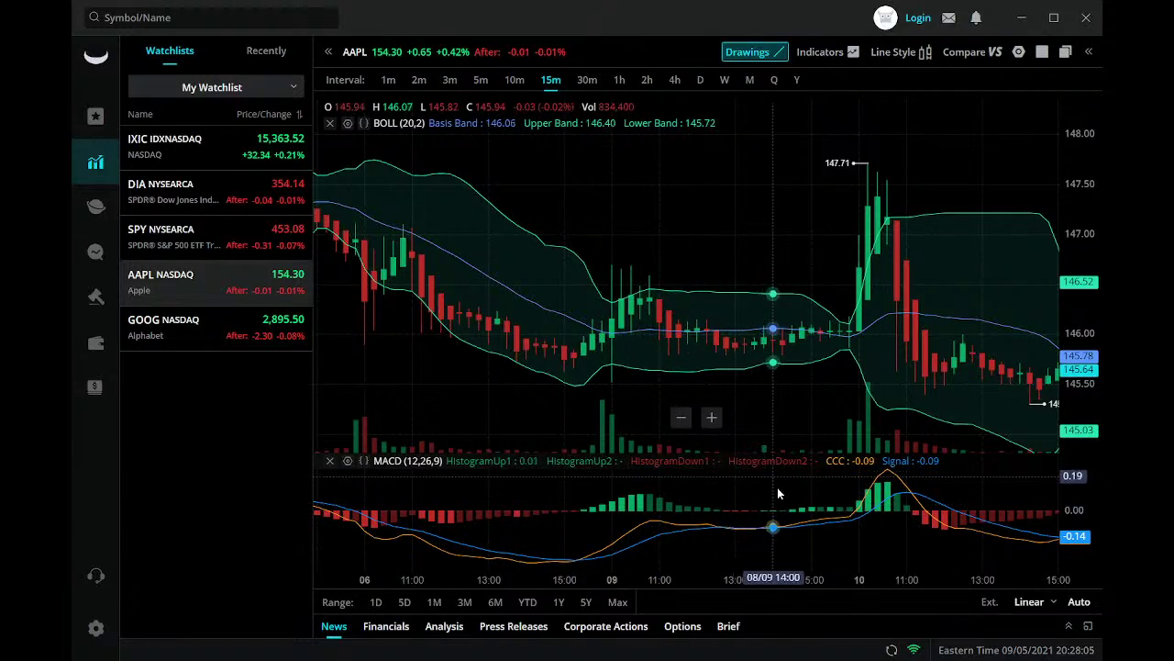
left_click_drag(778, 495, 500, 490)
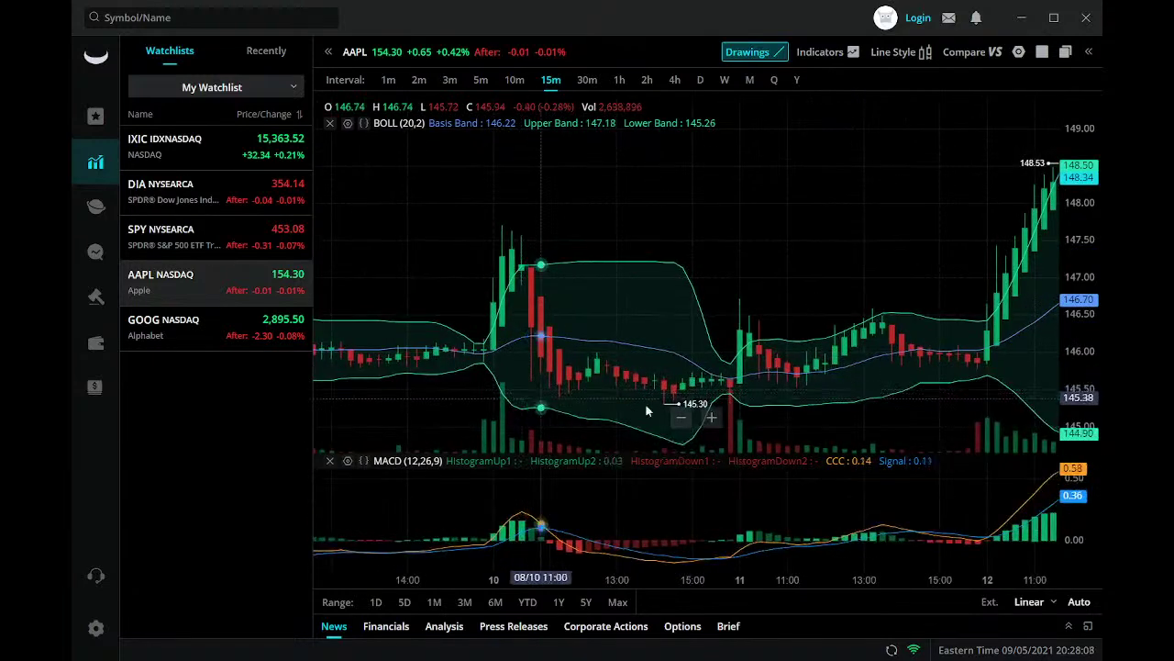
left_click_drag(953, 414, 676, 418)
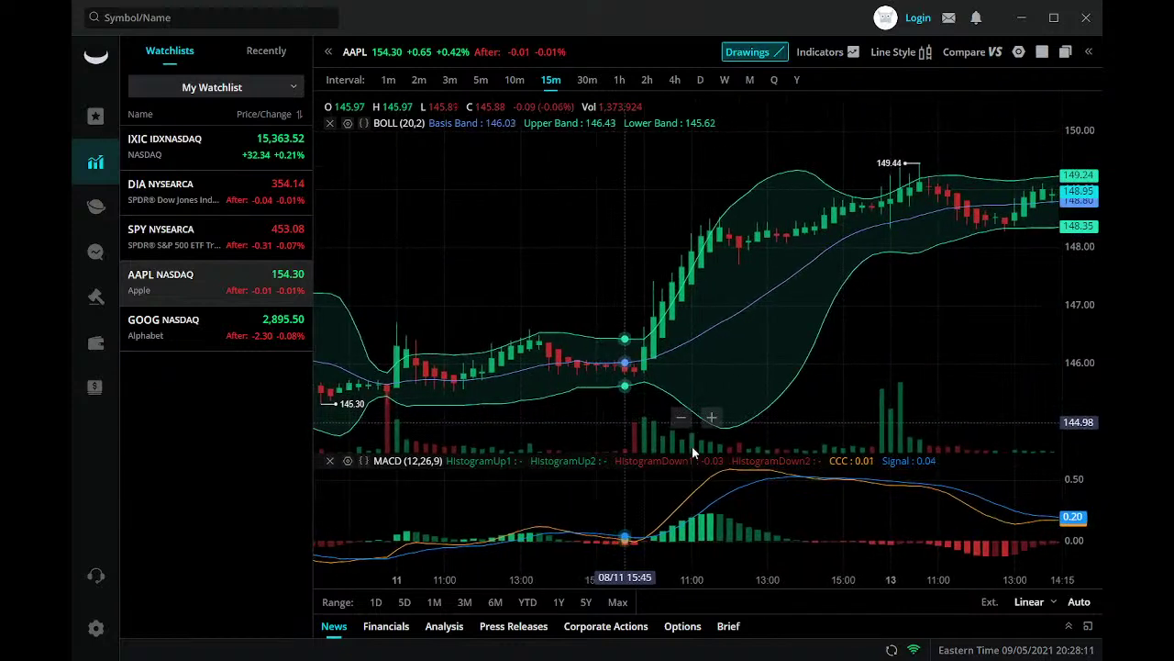
left_click_drag(958, 384, 759, 378)
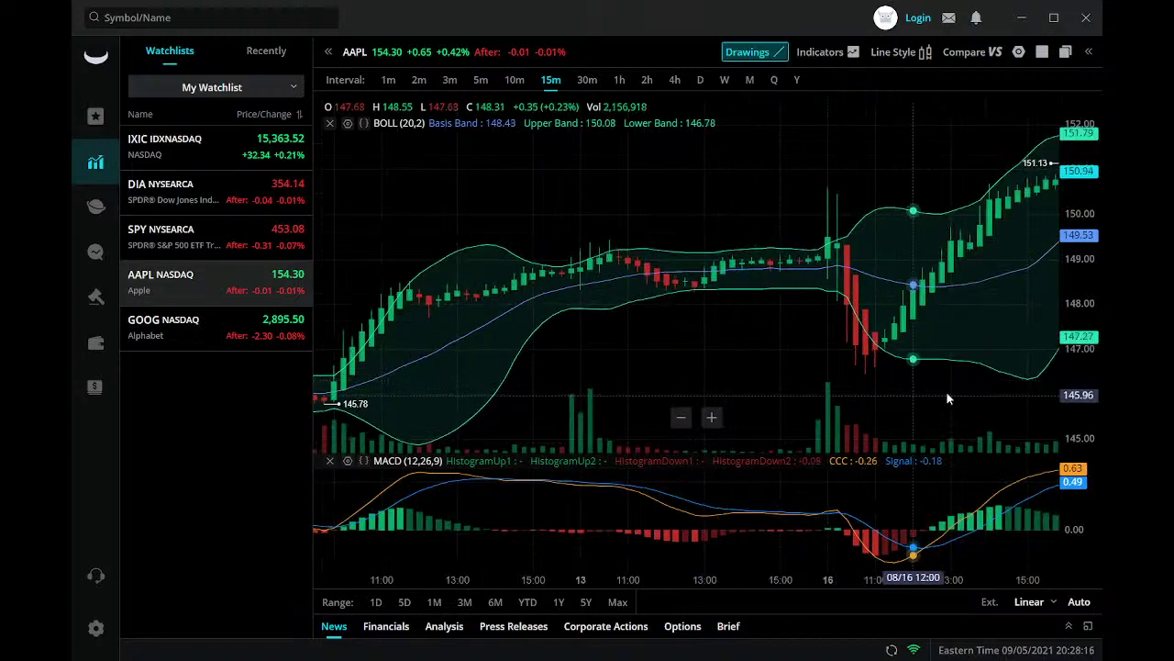
left_click_drag(1004, 394, 613, 411)
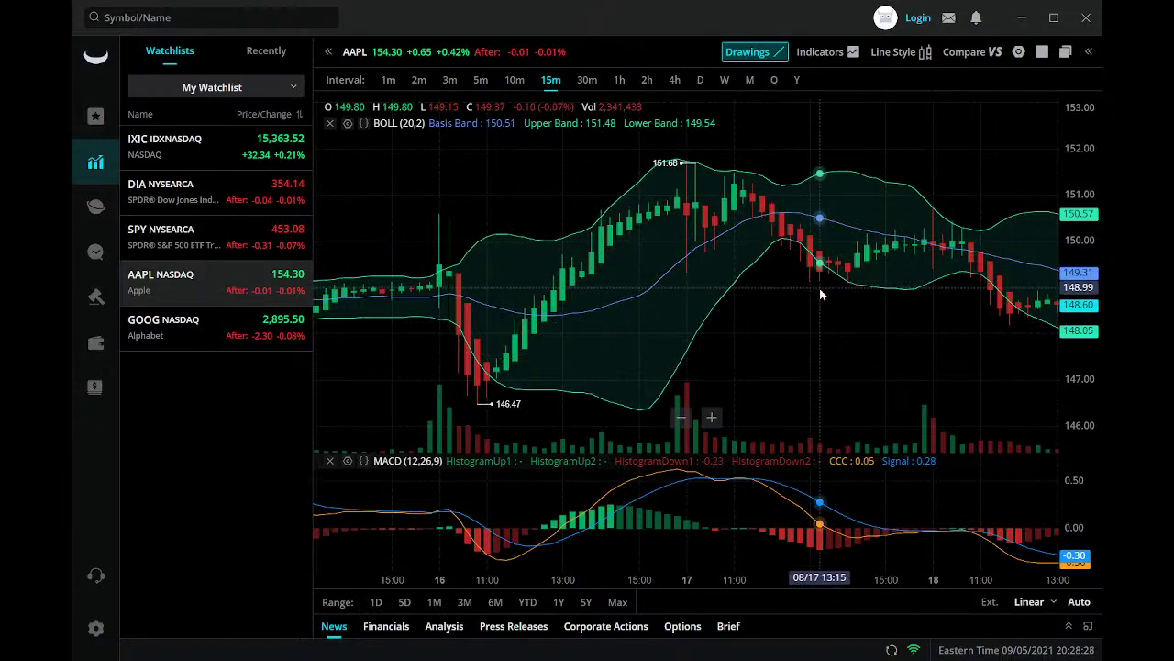
left_click_drag(935, 311, 553, 370)
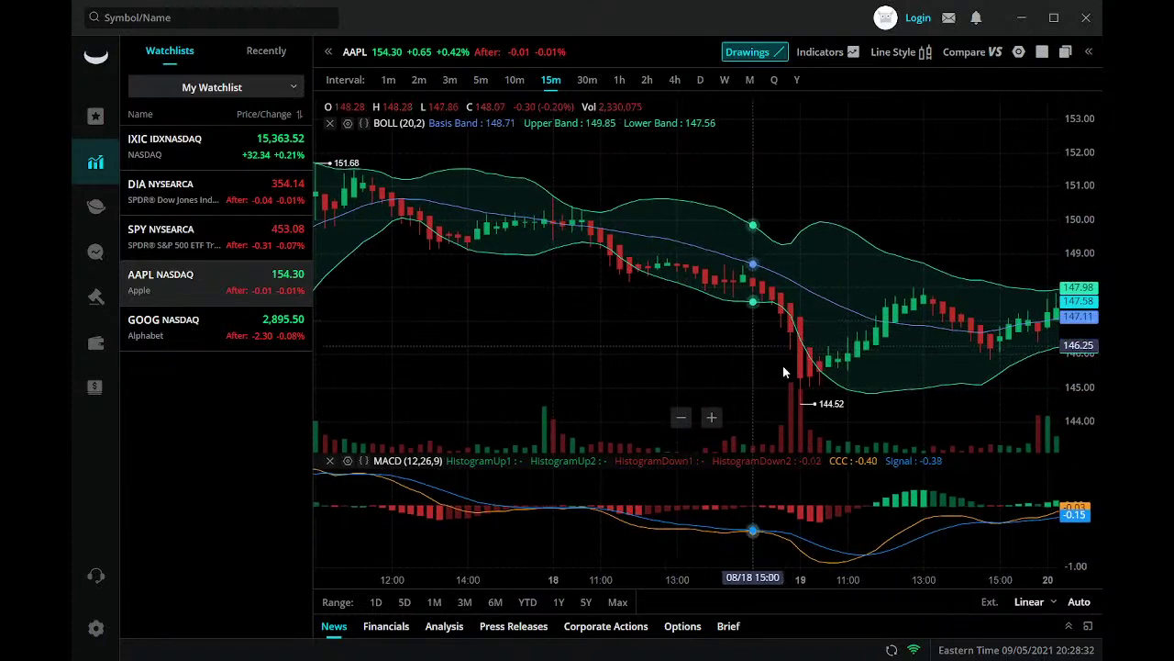
left_click_drag(784, 367, 529, 380)
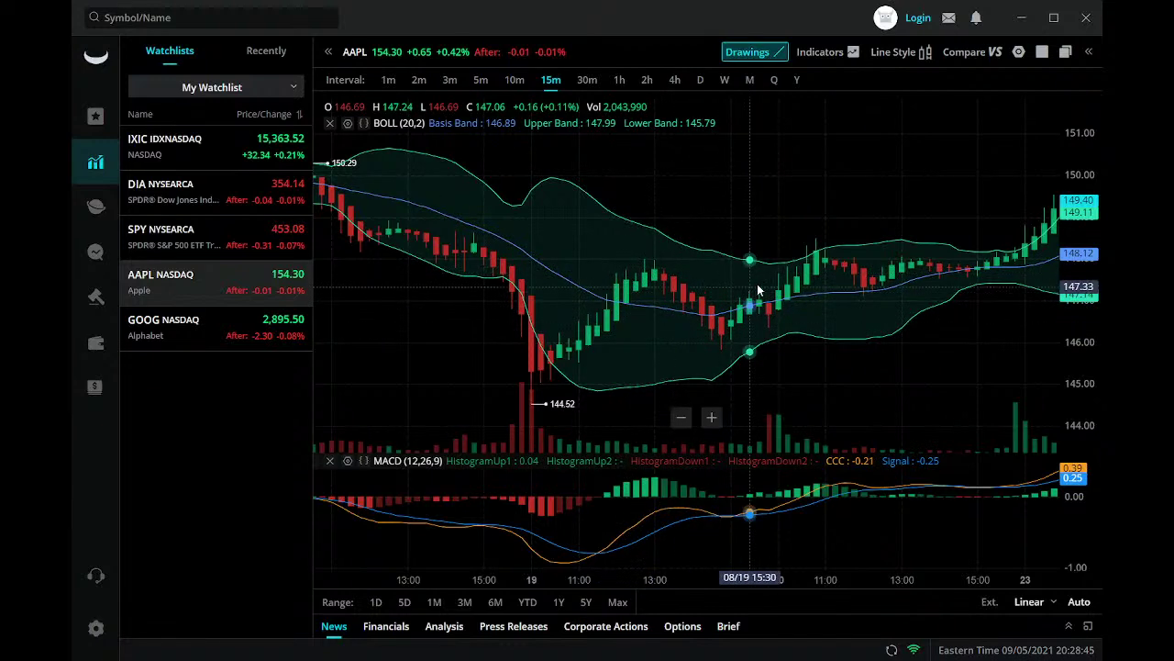
Advance the AAPL chart through August 25–31
scroll(919, 351, "down", 2)
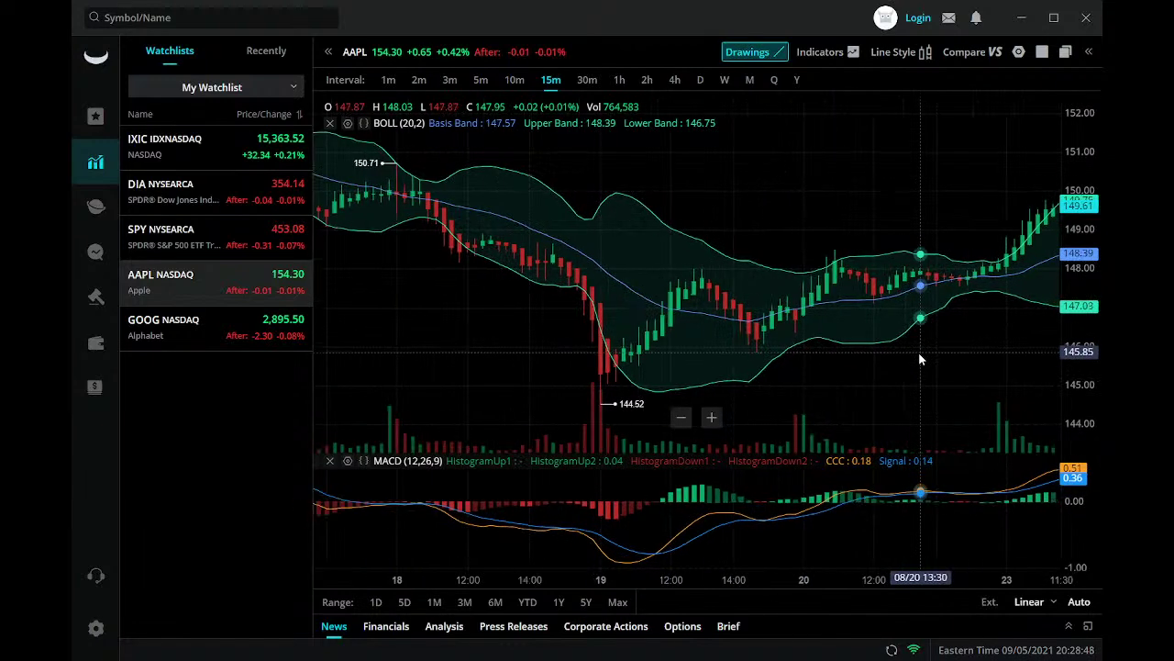
left_click_drag(968, 339, 657, 336)
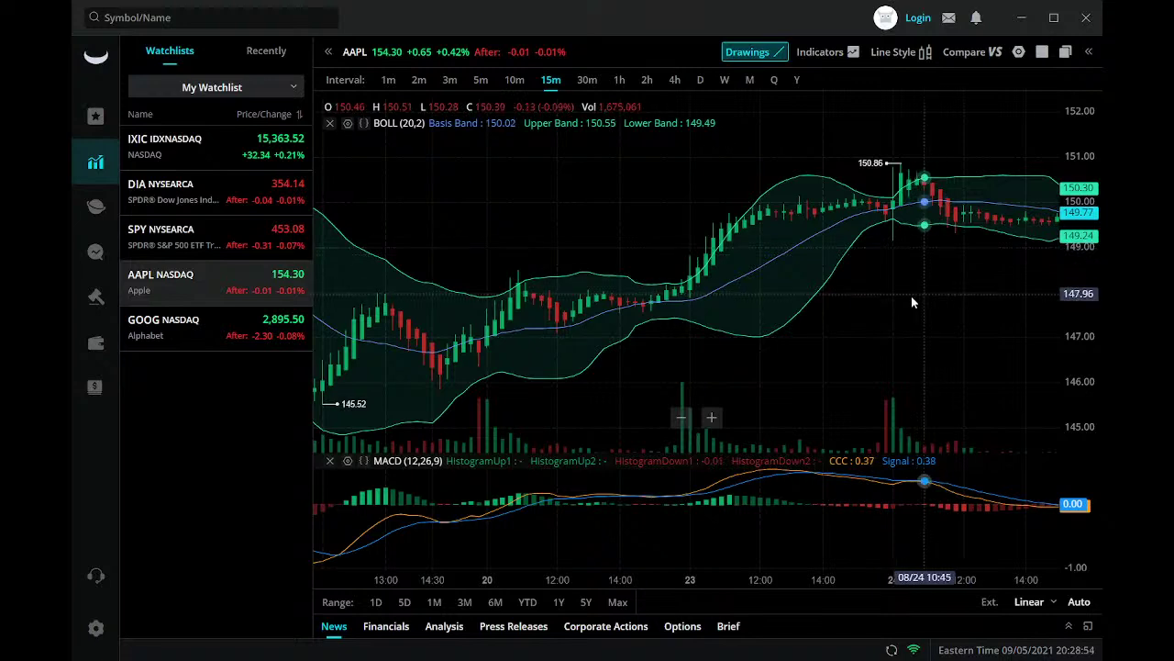
left_click_drag(922, 314, 692, 314)
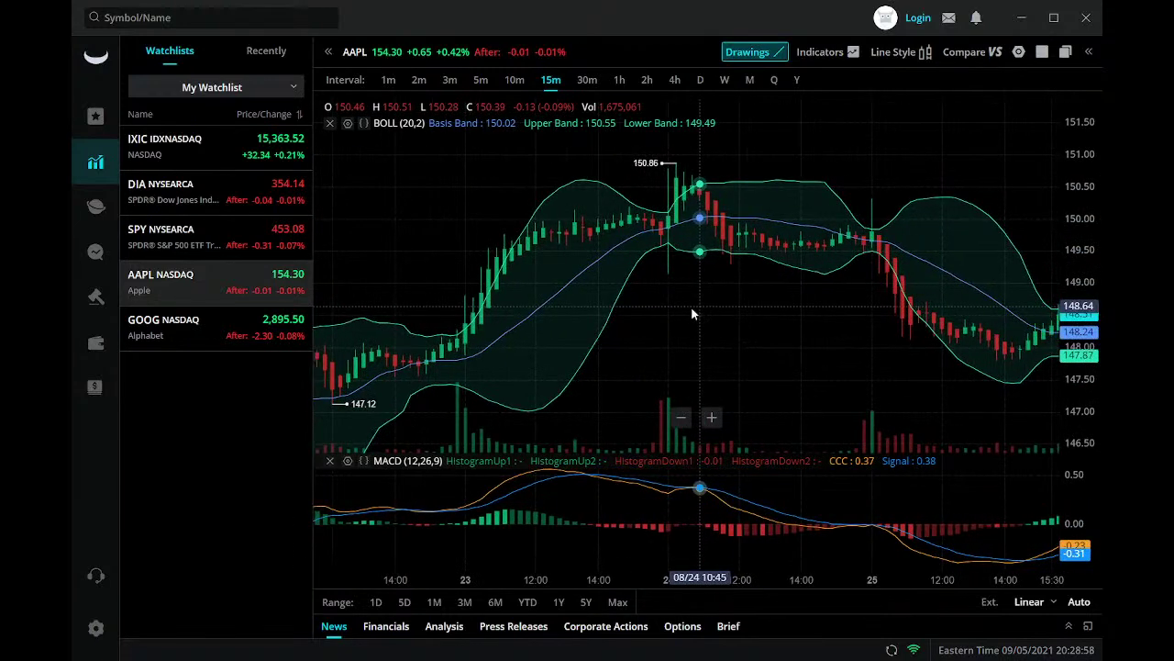
left_click_drag(925, 394, 589, 390)
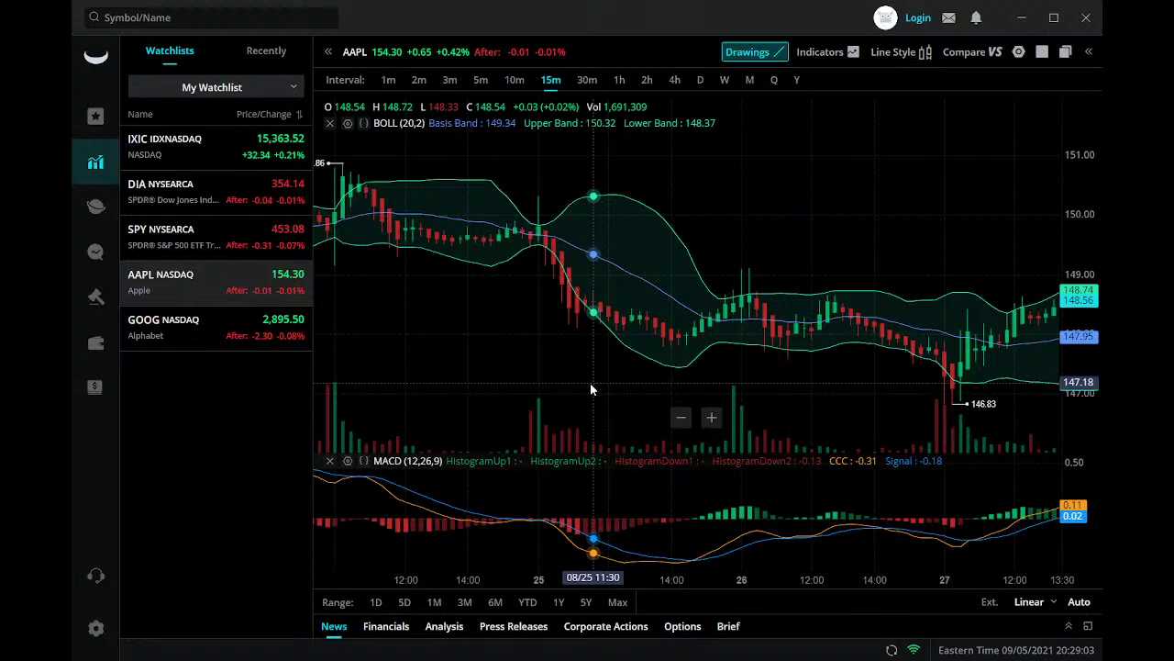
left_click_drag(893, 405, 656, 392)
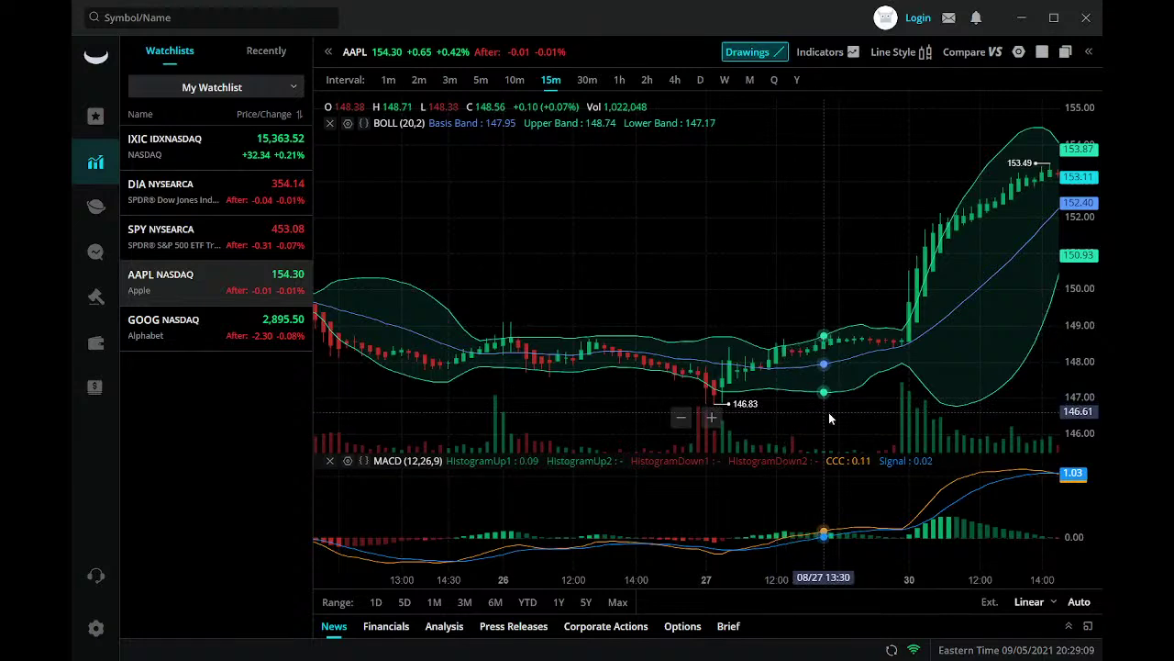
left_click_drag(829, 419, 654, 358)
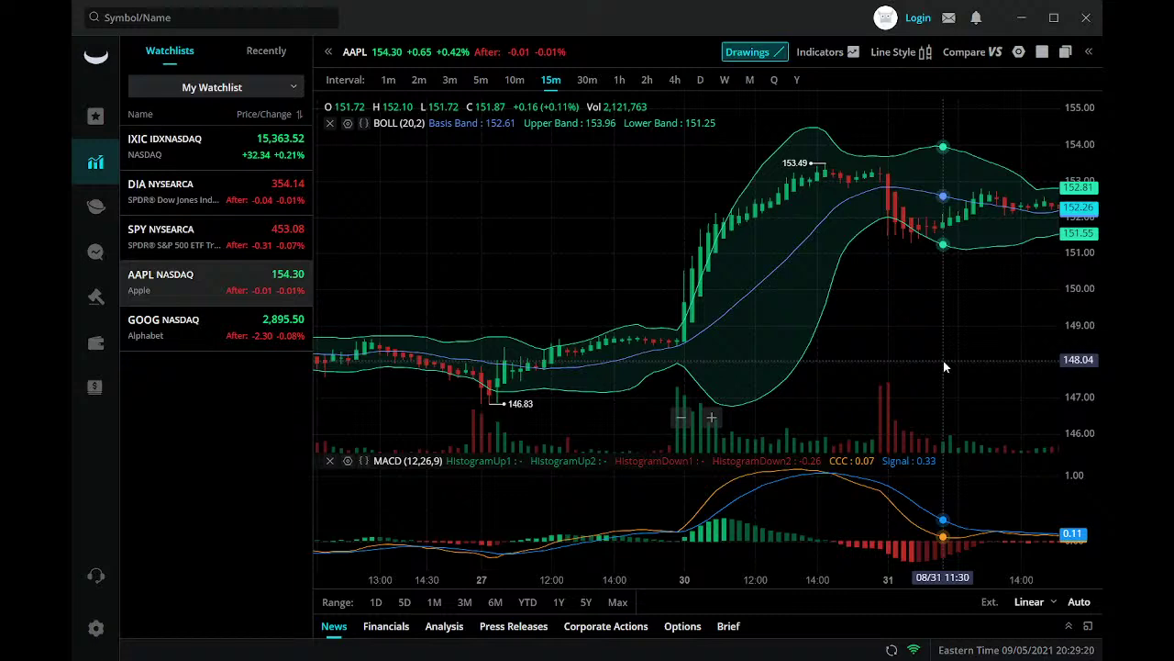
Move into early September and zoom out to show August 20 to September 9
left_click_drag(943, 360, 479, 385)
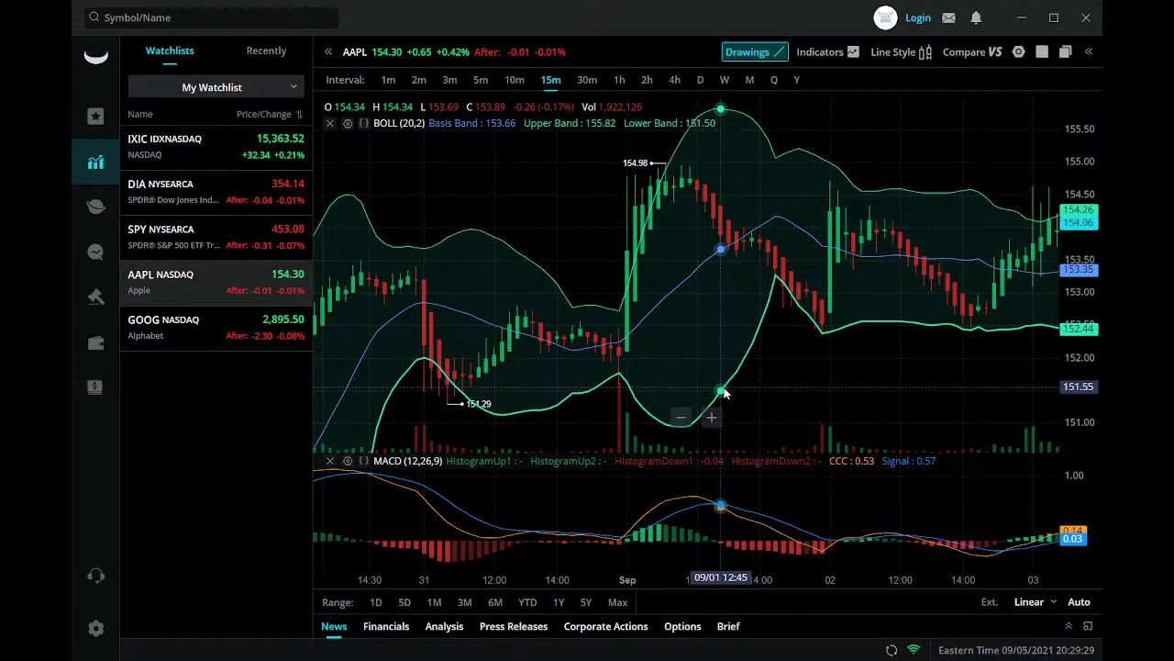
left_click_drag(724, 393, 451, 372)
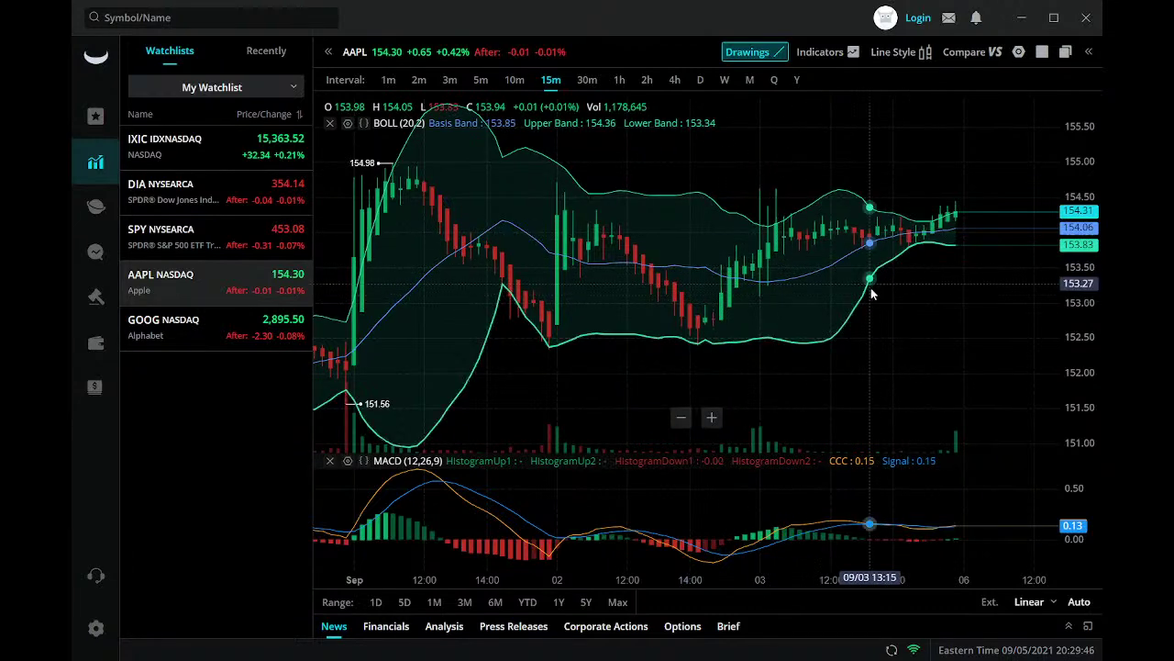
scroll(875, 301, "down", 3)
scroll(875, 301, "down", 2)
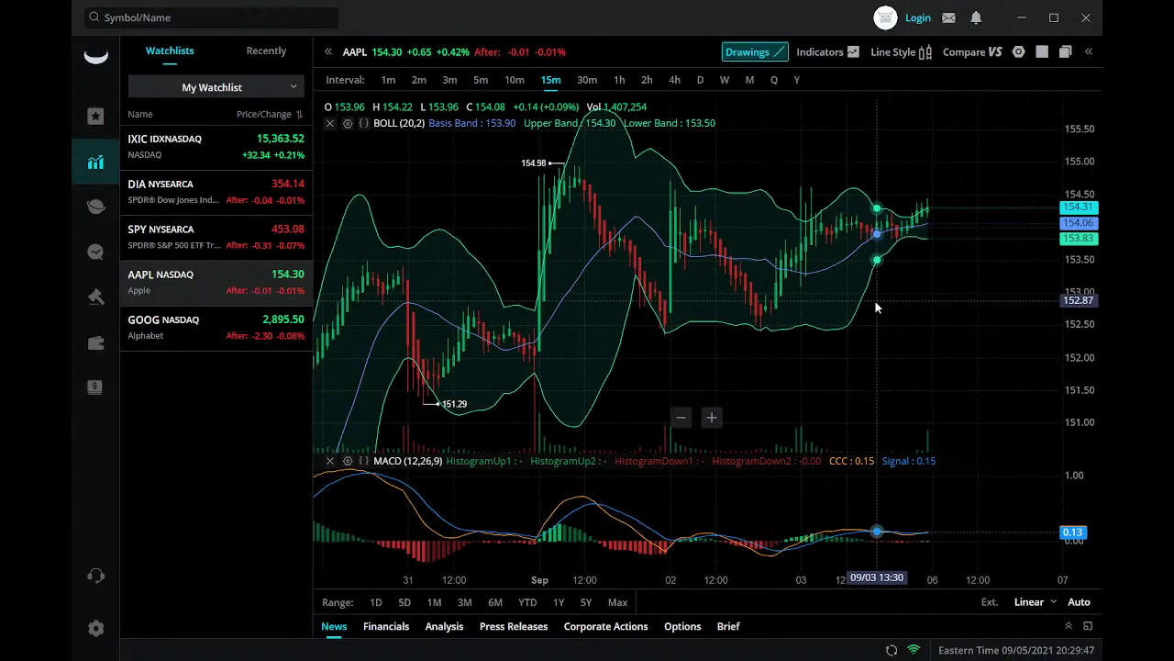
scroll(876, 301, "down", 5)
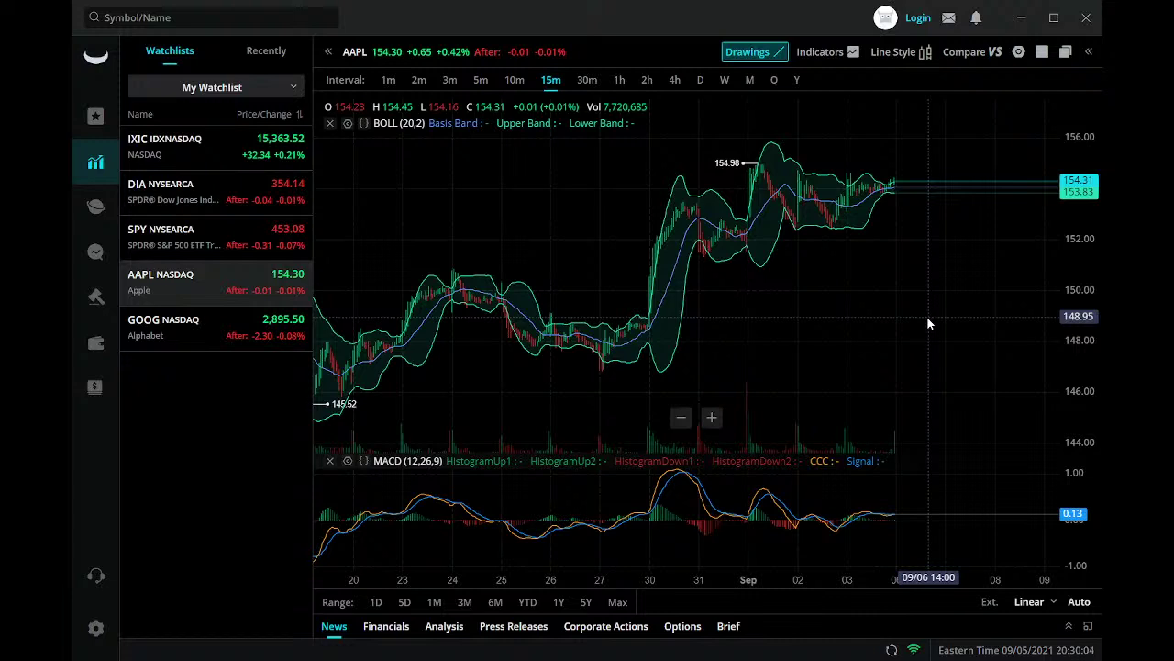
Load GOOG from the watchlist and zoom to show mid-August through early September
left_click(96, 118)
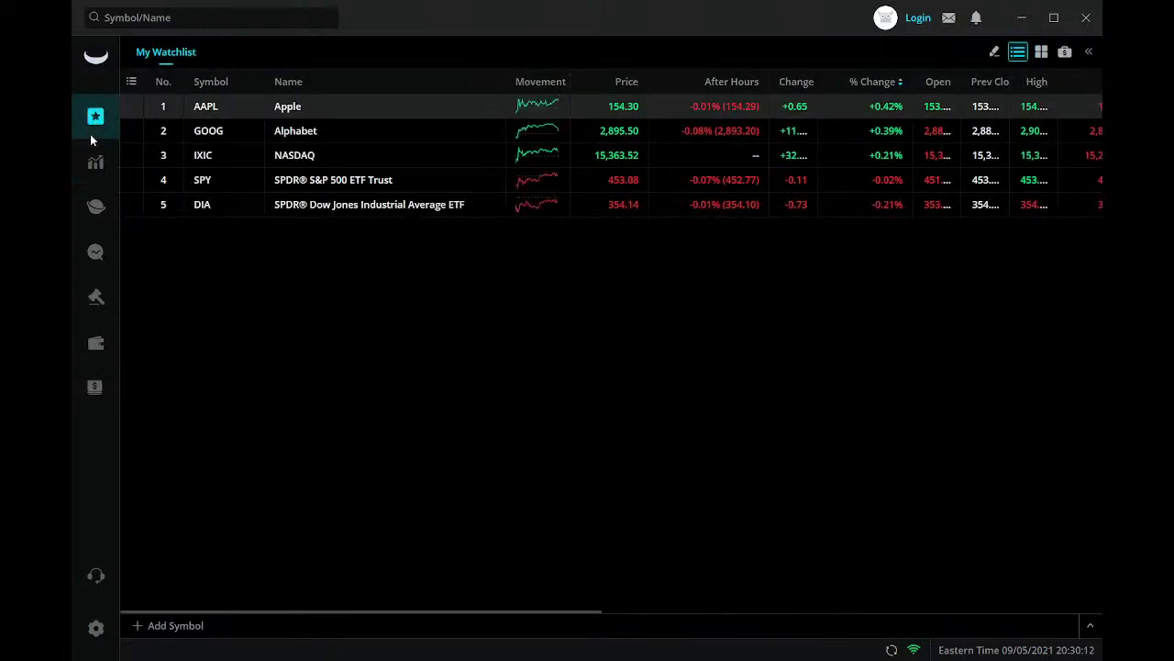
left_click(96, 164)
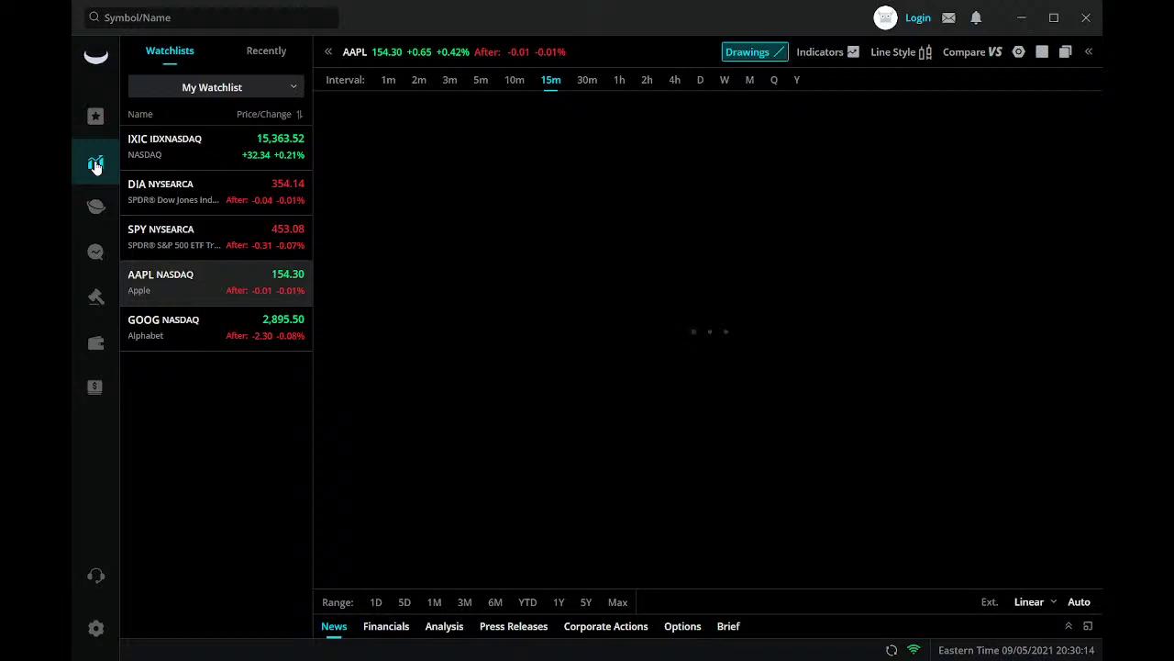
left_click(168, 323)
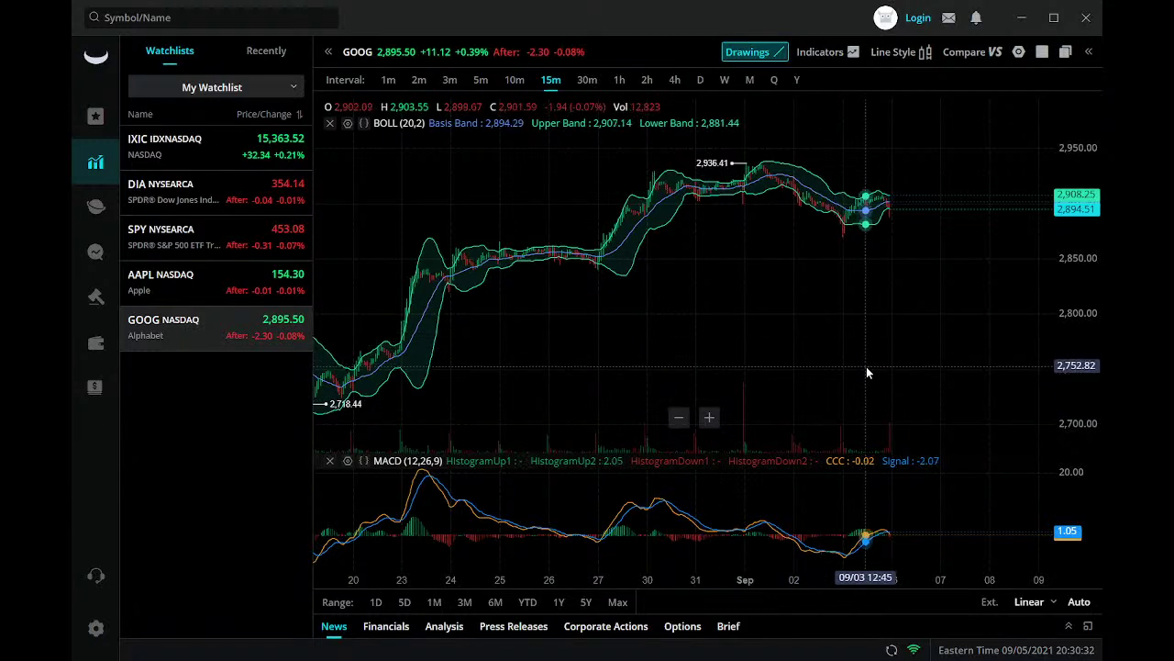
scroll(866, 366, "up", 5)
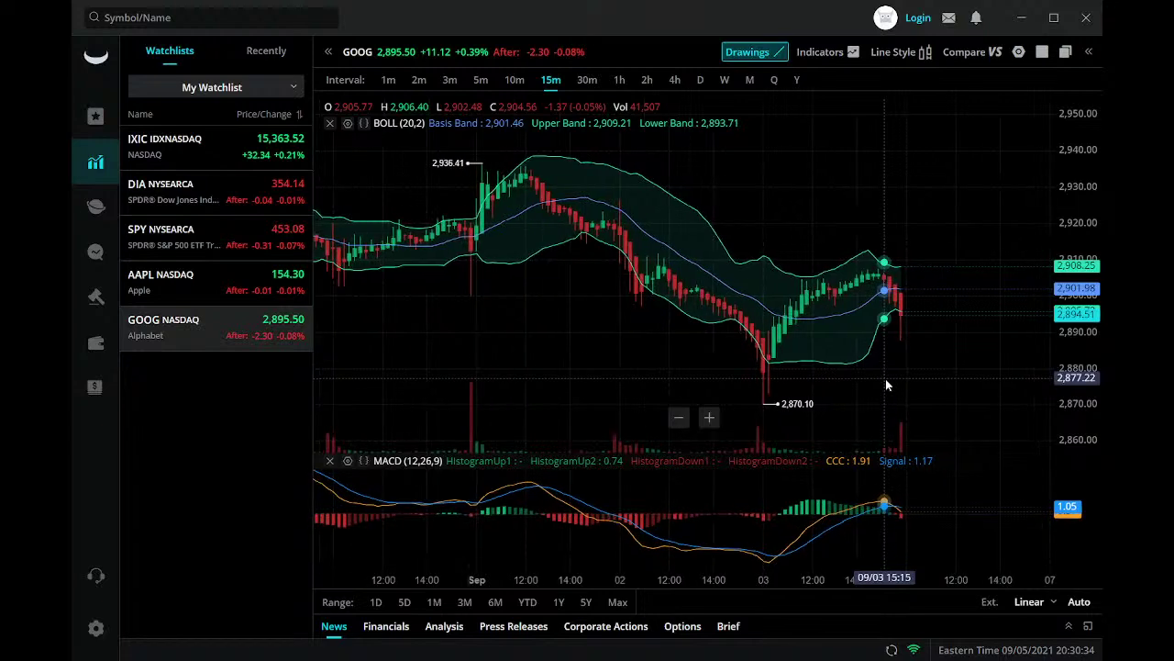
scroll(885, 378, "up", 3)
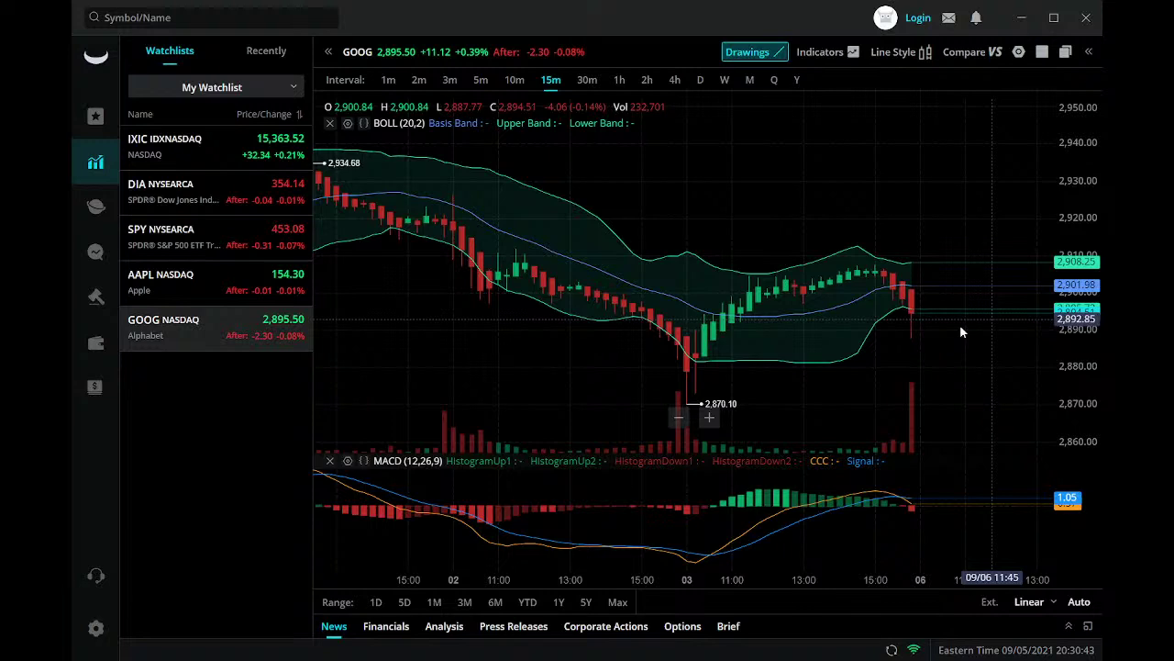
scroll(960, 331, "down", 10)
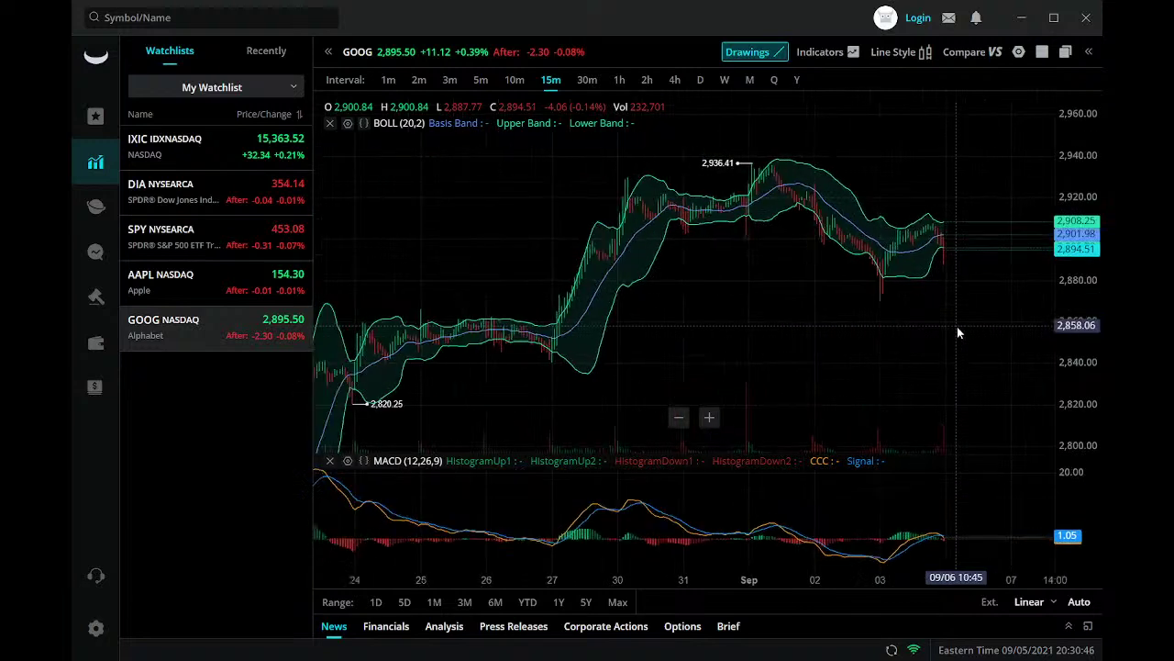
scroll(957, 332, "down", 1)
scroll(957, 332, "down", 1)
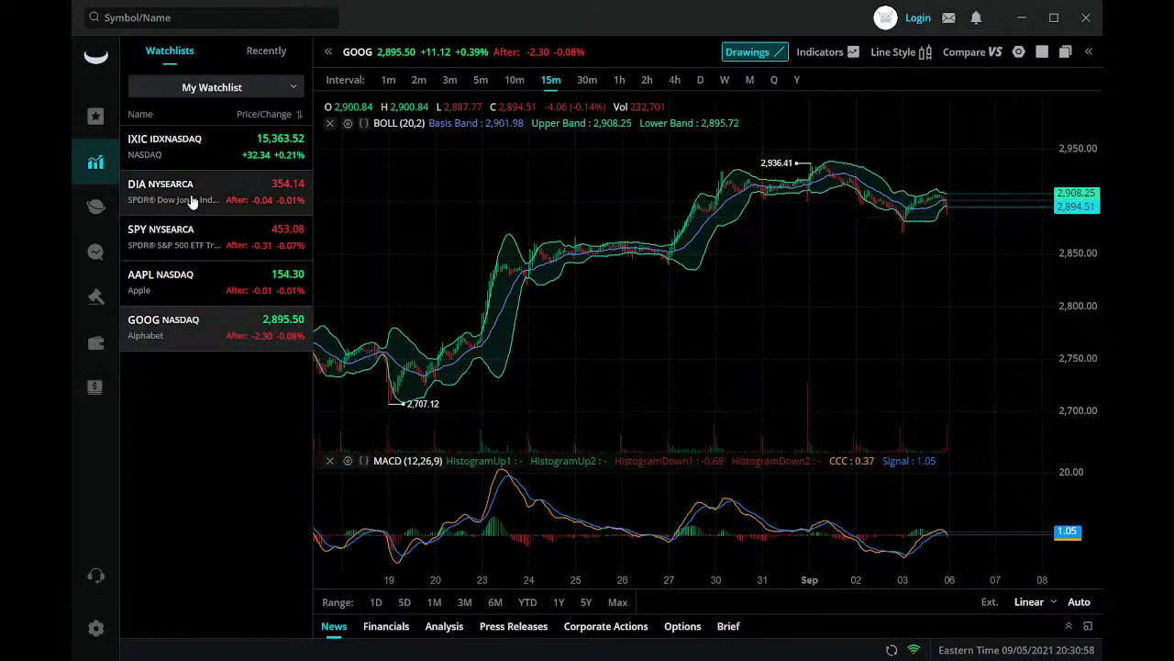
Select the IXIC row in the watchlist to chart the NASDAQ index
left_click(199, 148)
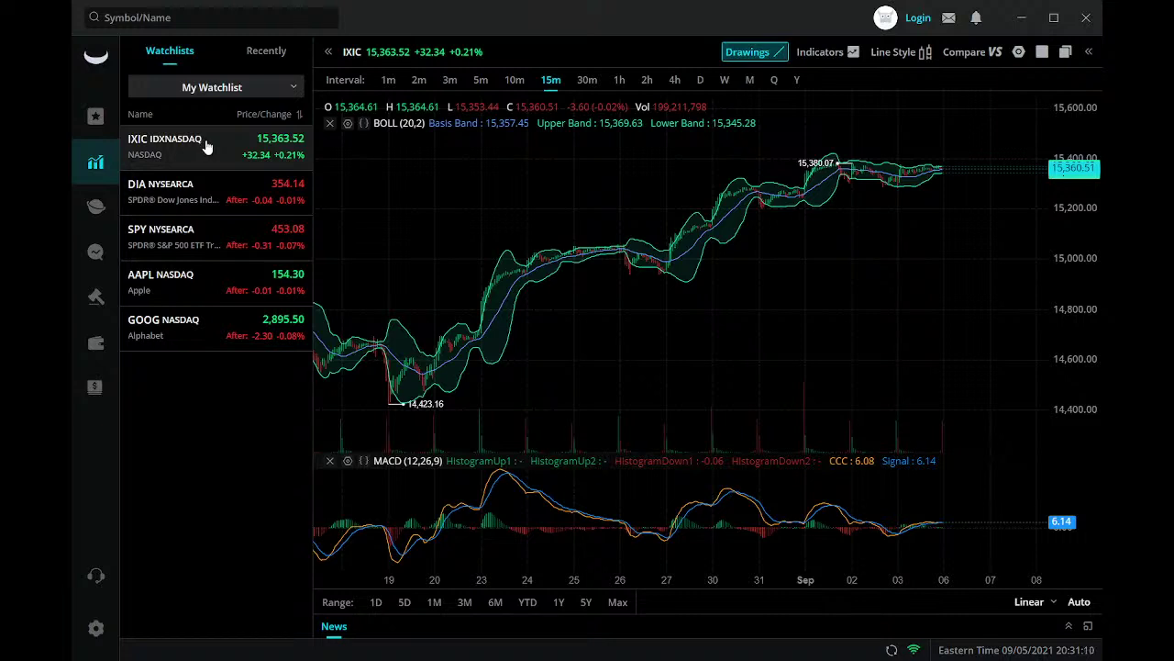
left_click(208, 145)
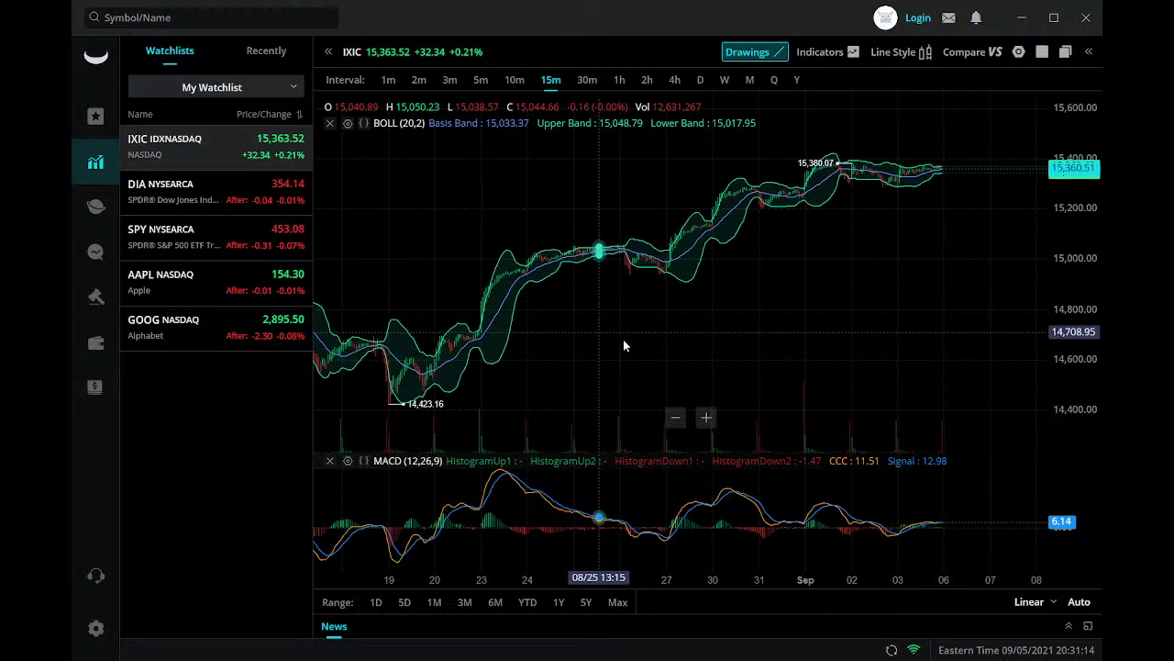
Attempt a trendline on IXIC (none gets drawn), then pan to 24 Aug–6 Sep
scroll(623, 346, "up", 2)
left_click(775, 52)
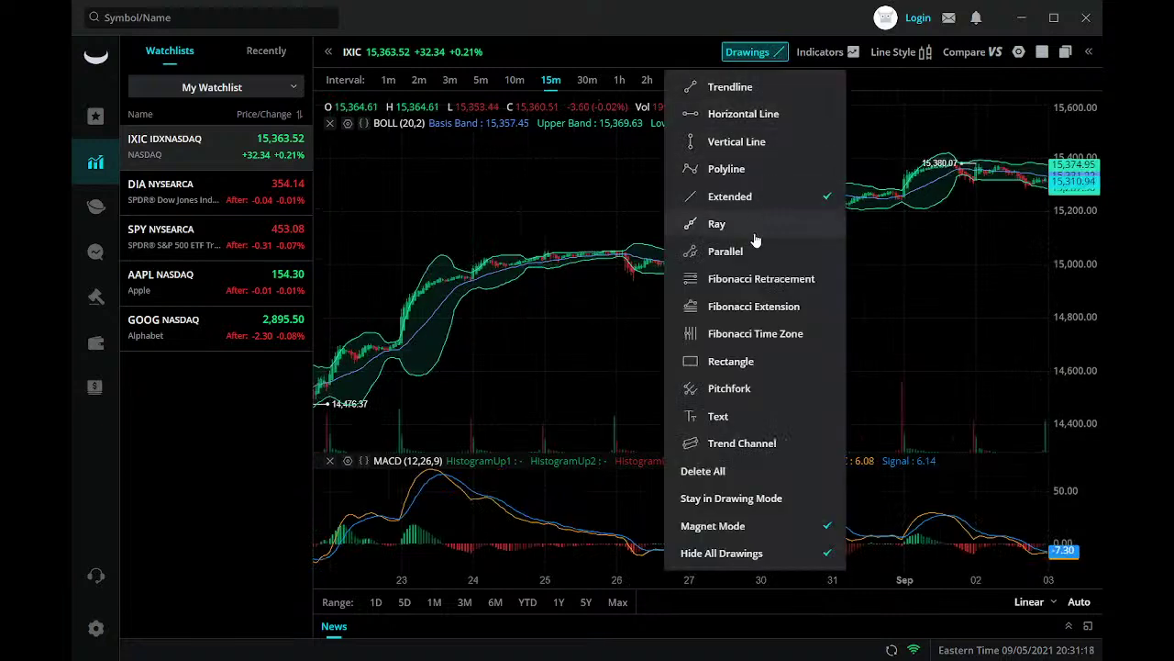
left_click(749, 92)
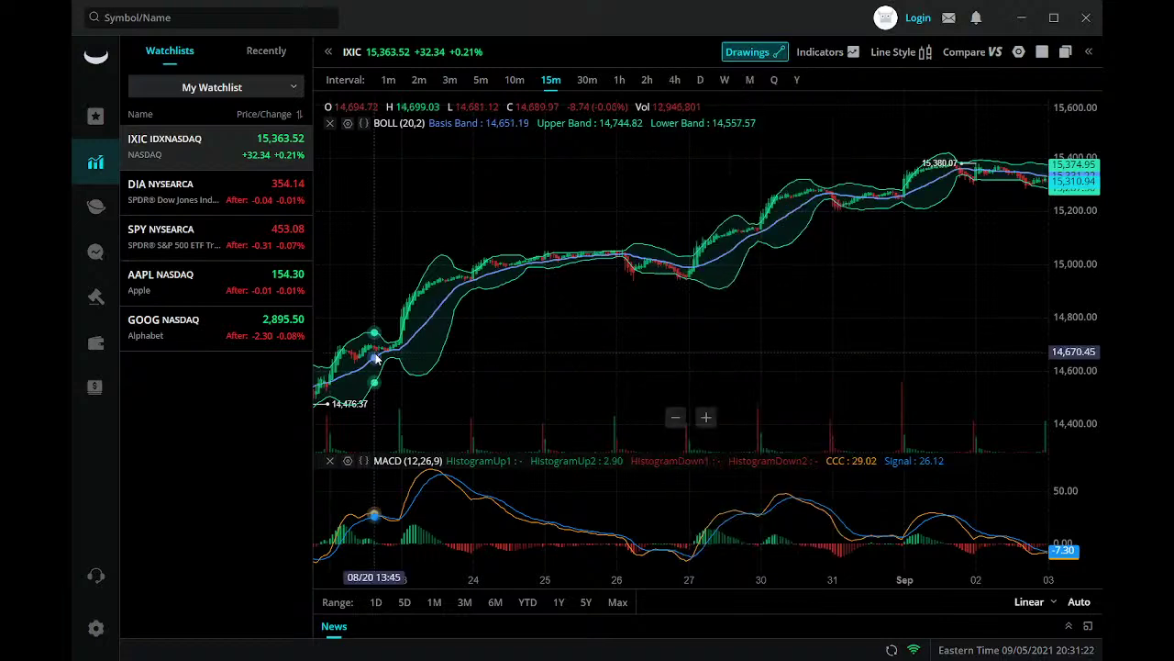
mouse_move(376, 357)
left_mouse_down()
mouse_move(550, 332)
mouse_move(419, 365)
left_mouse_up()
right_click(419, 365)
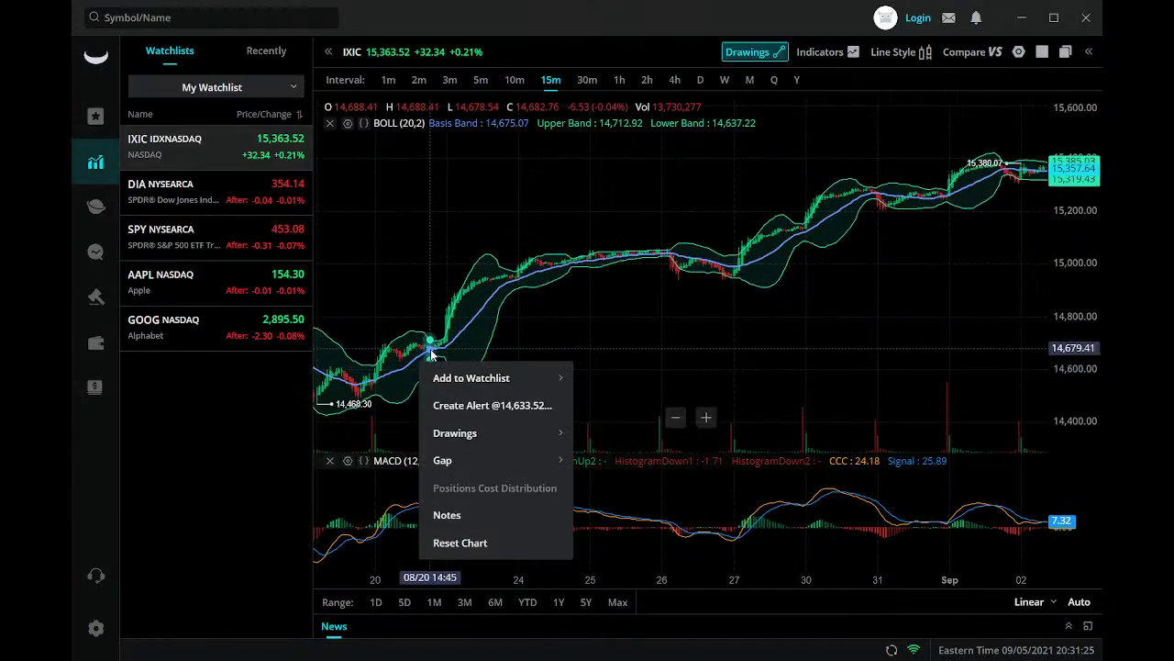
left_click(431, 354)
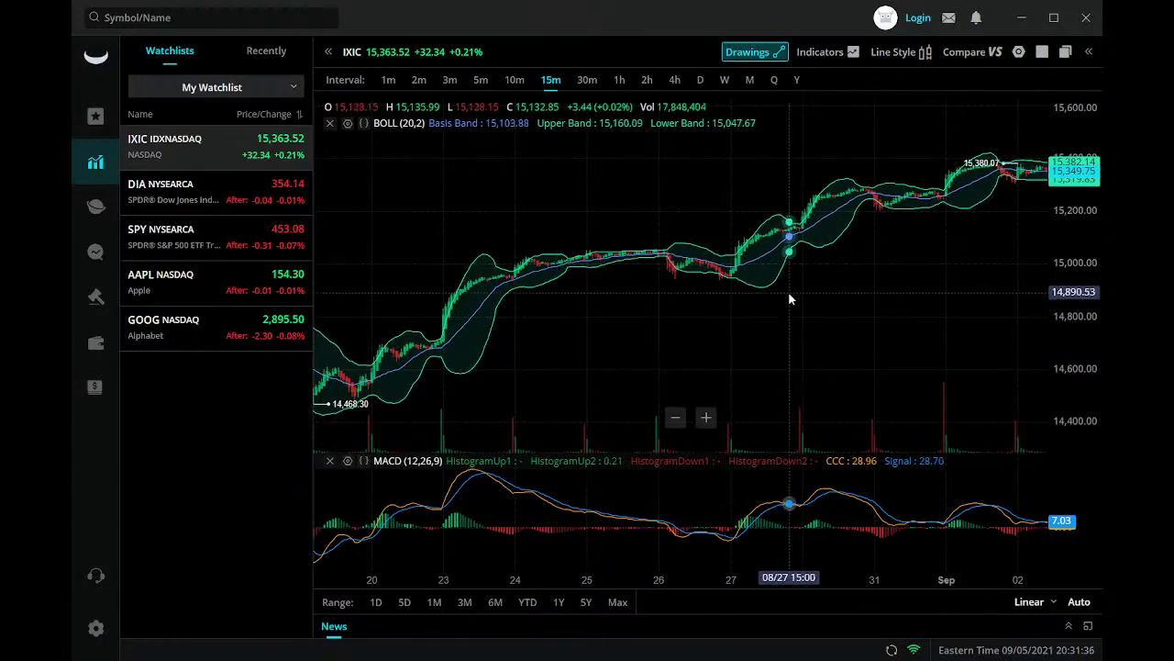
left_click_drag(792, 291, 583, 341)
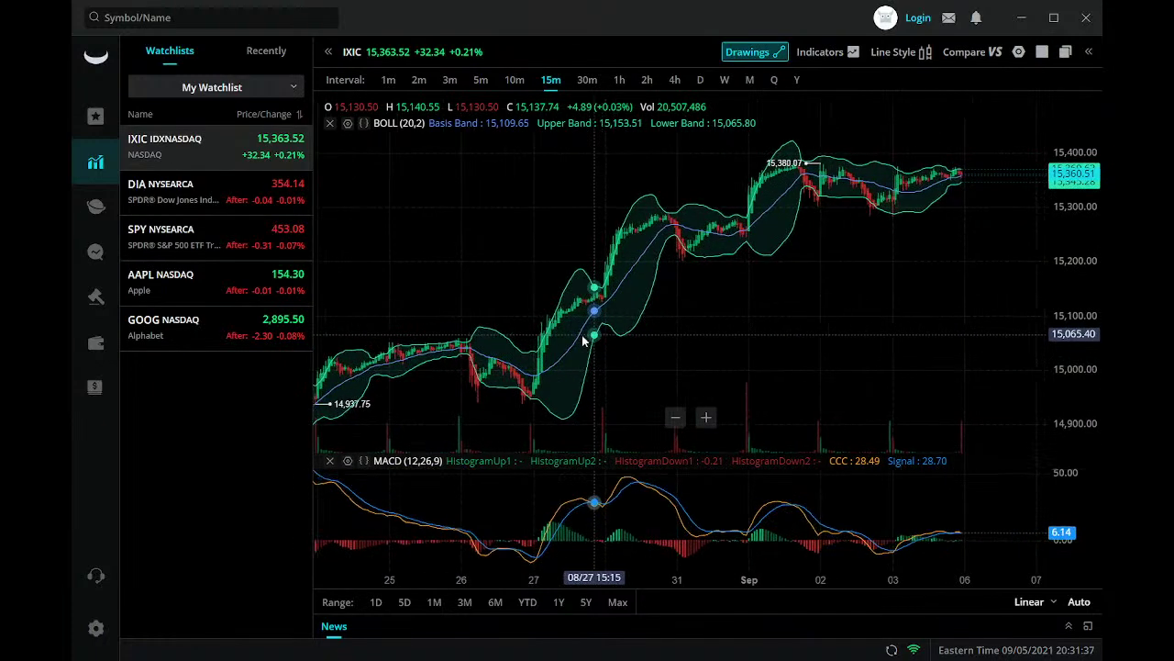